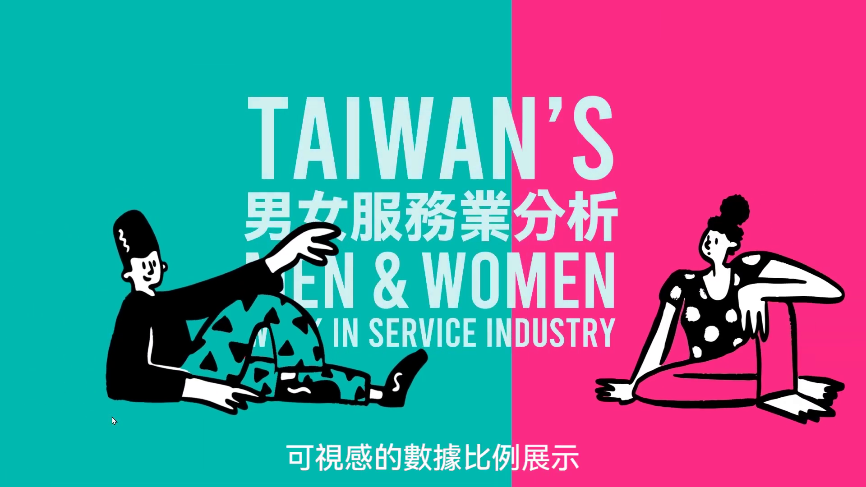
- In the slideshow, follow the WOMEN, MEN, home and COMPARE links between the chart slides
click(629, 344)
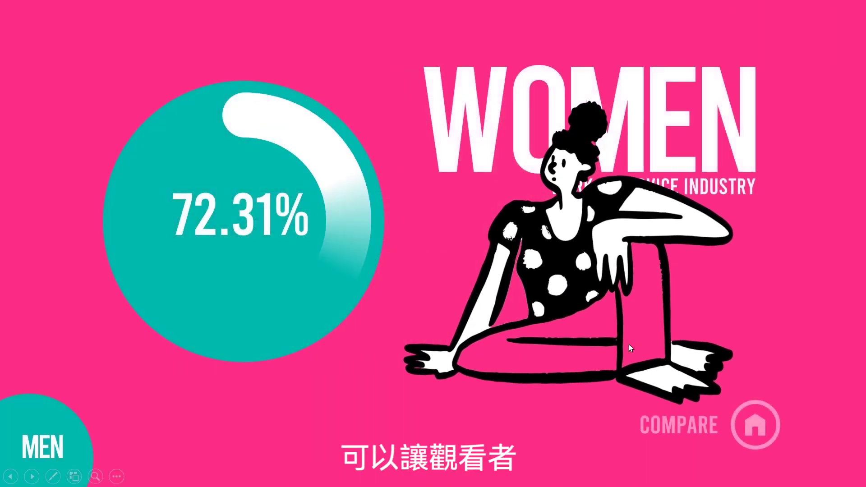
click(45, 410)
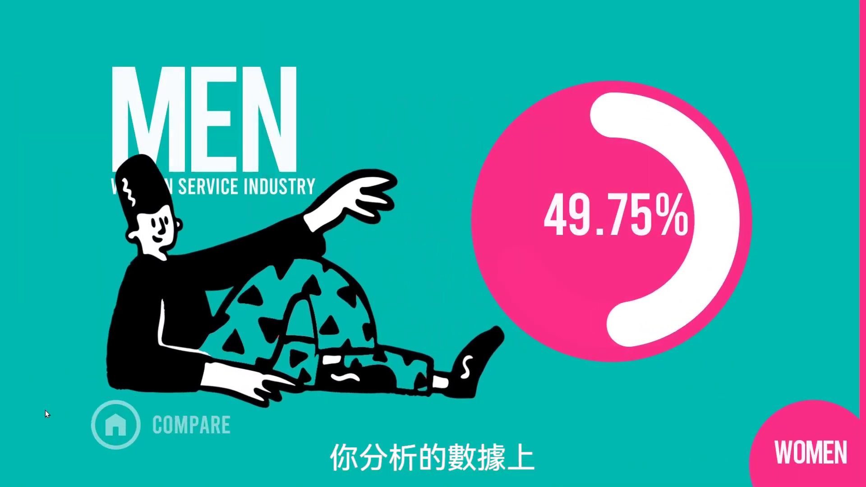
click(811, 421)
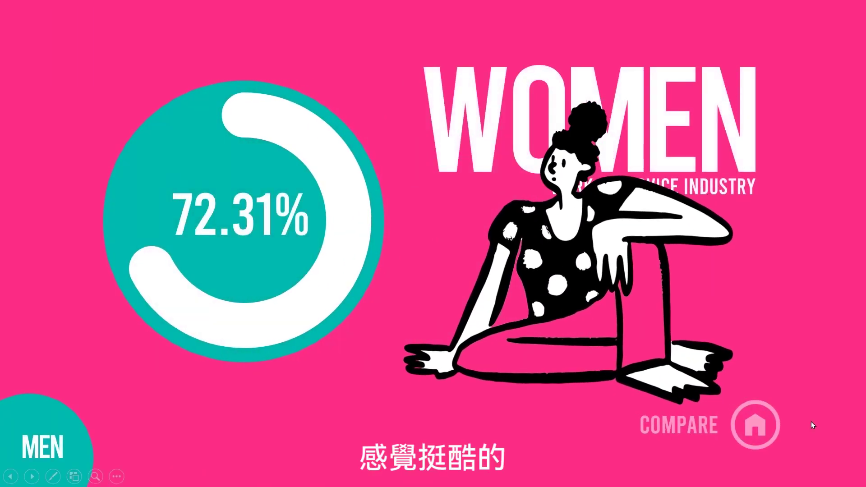
click(755, 424)
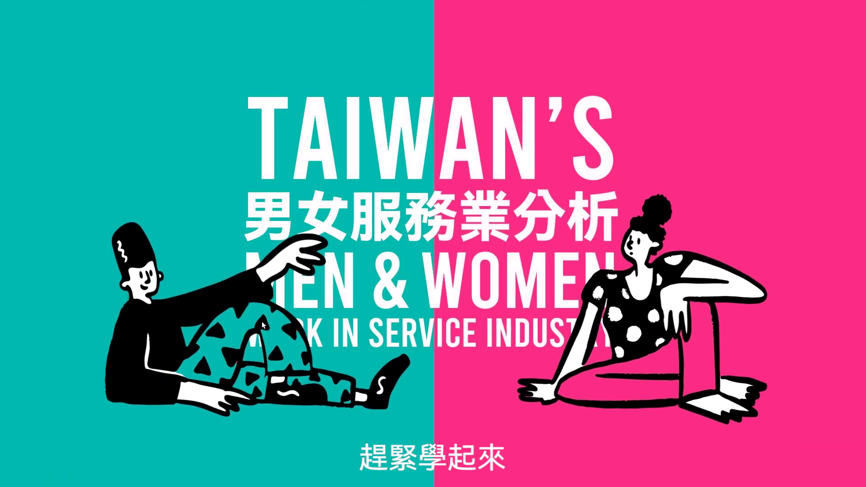
click(262, 321)
click(216, 420)
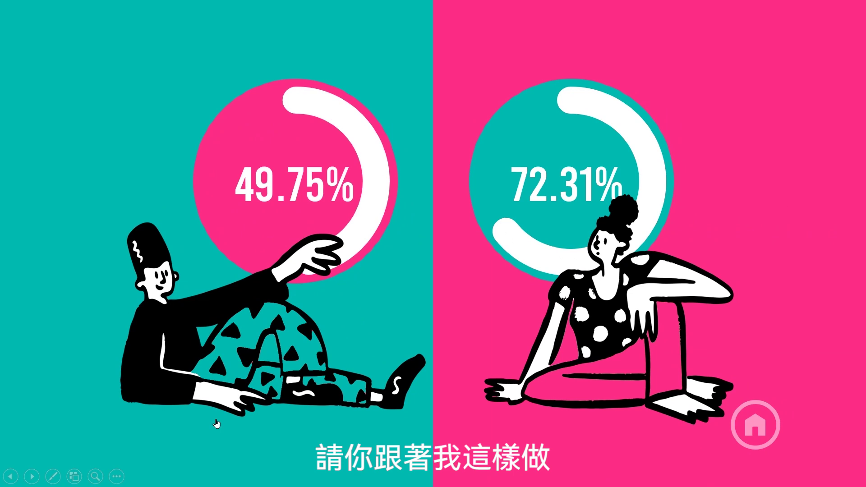
click(753, 424)
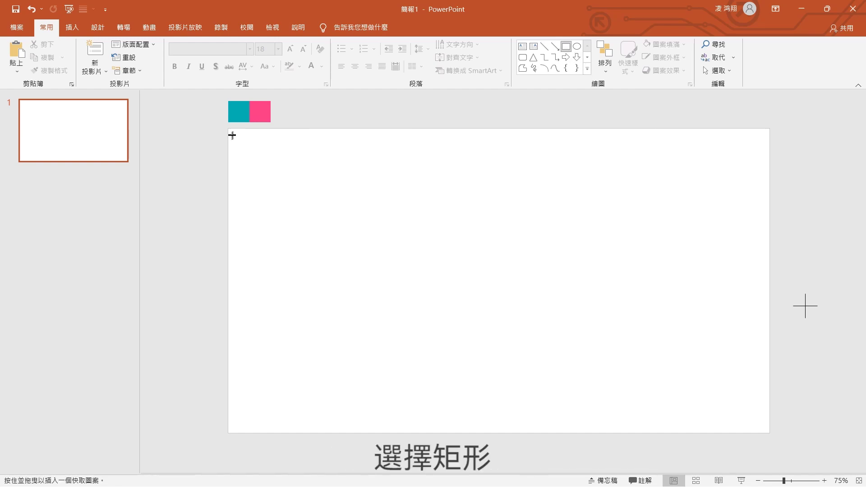
- Draw two side-by-side rectangles, group them, stretch them across the slide, and remove outlines
drag(228, 129, 374, 433)
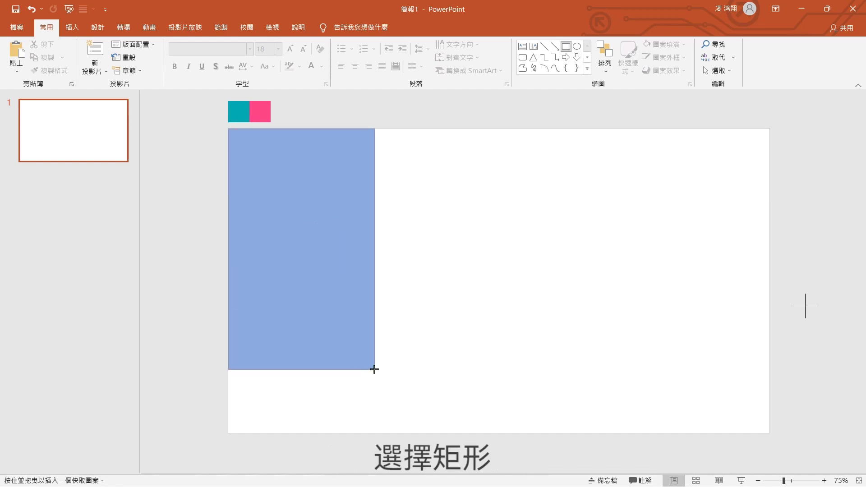
mouse_move(327, 334)
mouse_down()
mouse_move(482, 331)
mouse_move(466, 329)
mouse_up()
key(ctrl+a)
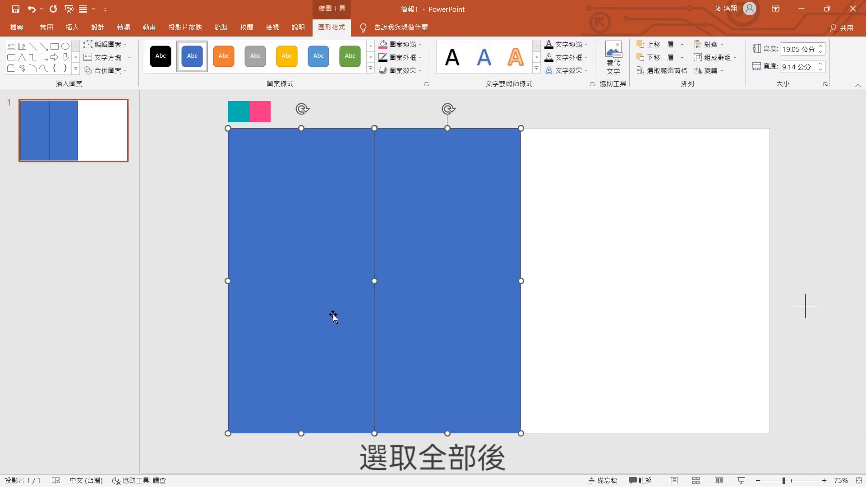
key(ctrl+g)
drag(531, 281, 772, 280)
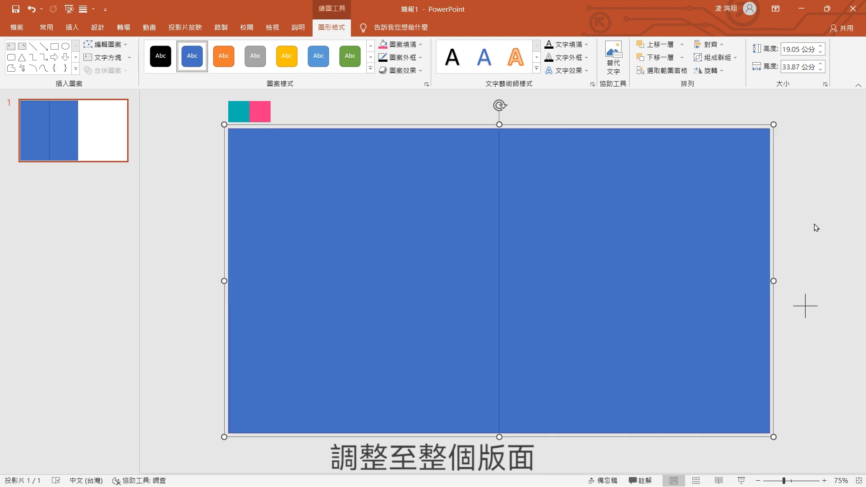
click(814, 228)
click(661, 199)
click(403, 57)
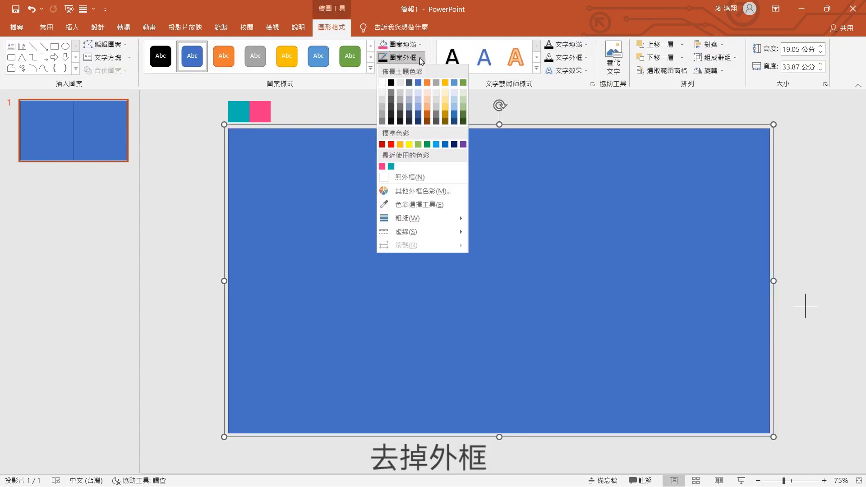
click(406, 176)
- Ungroup the rectangles and fill the left one teal and the right one pink using the swatches
right_click(593, 181)
mouse_move(629, 247)
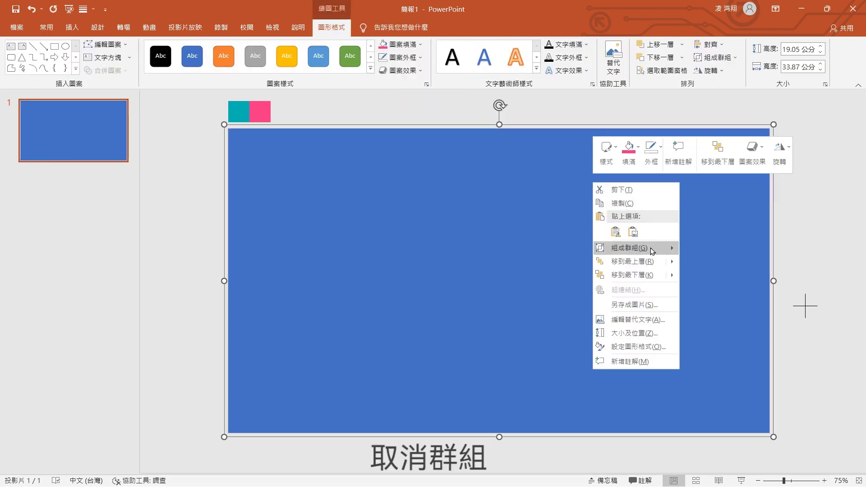
click(713, 278)
click(817, 207)
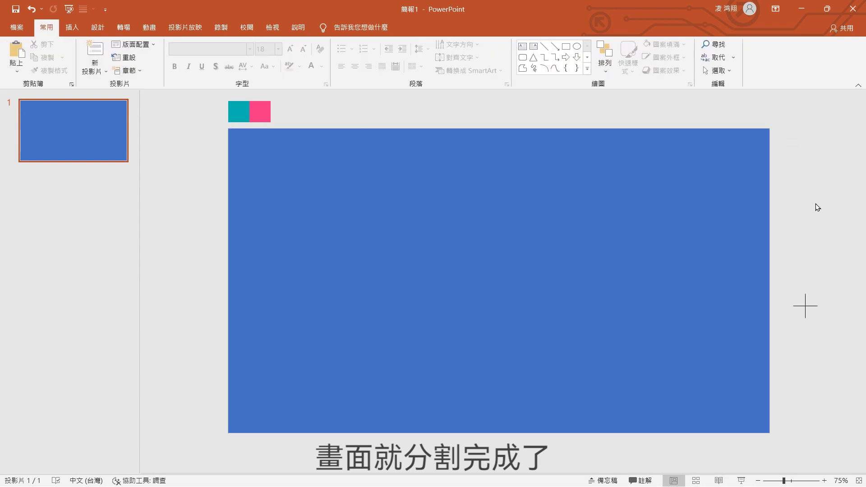
click(347, 195)
click(402, 44)
click(414, 189)
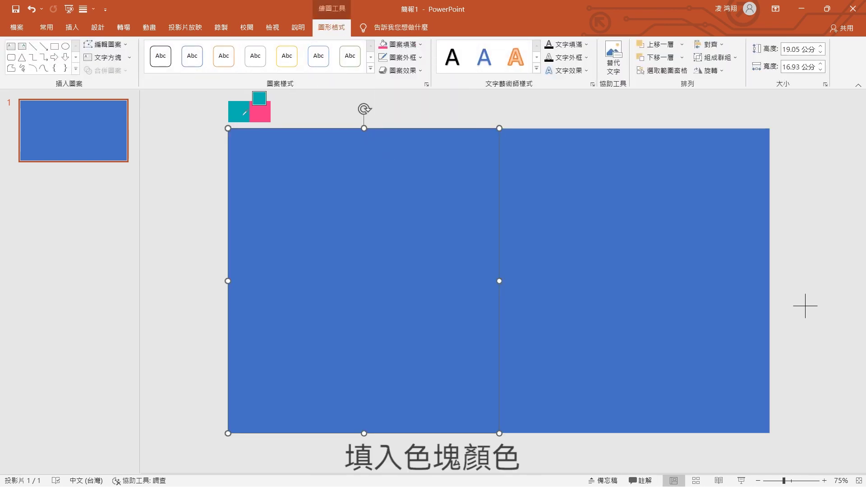
click(243, 113)
click(602, 211)
click(403, 44)
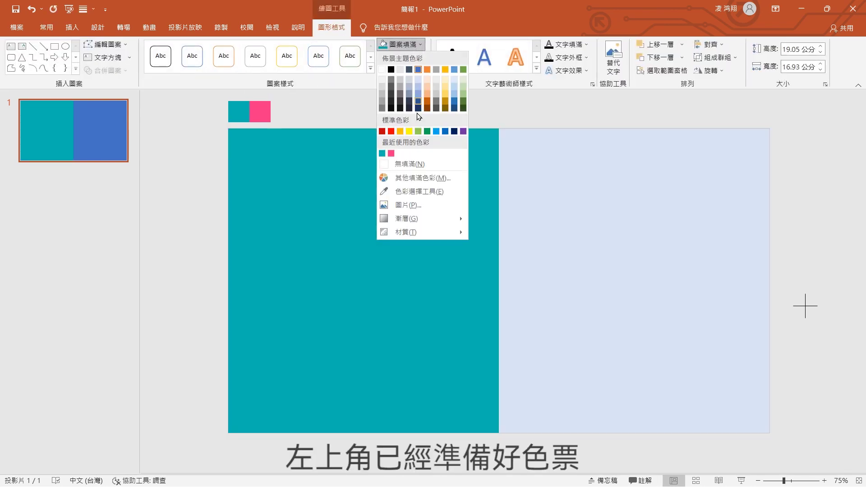
click(414, 190)
click(259, 112)
click(357, 121)
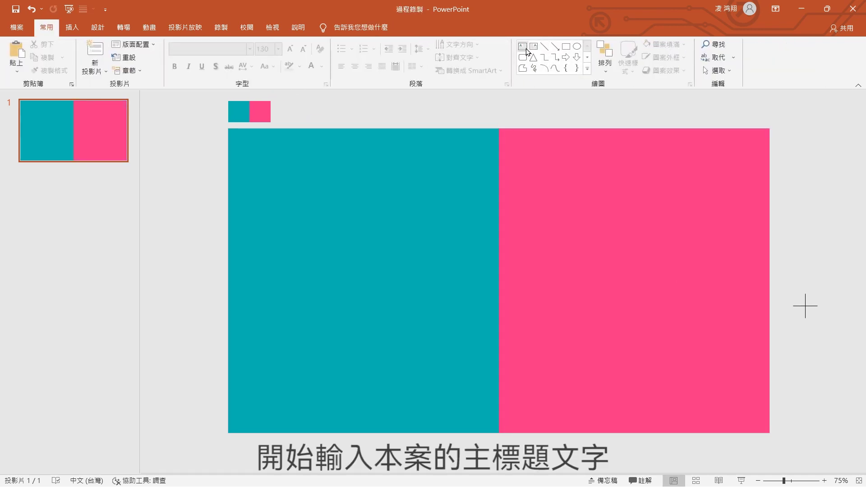
- Add the TAIWAN'S title in Bebas at size 130, placed at the upper centre
click(182, 294)
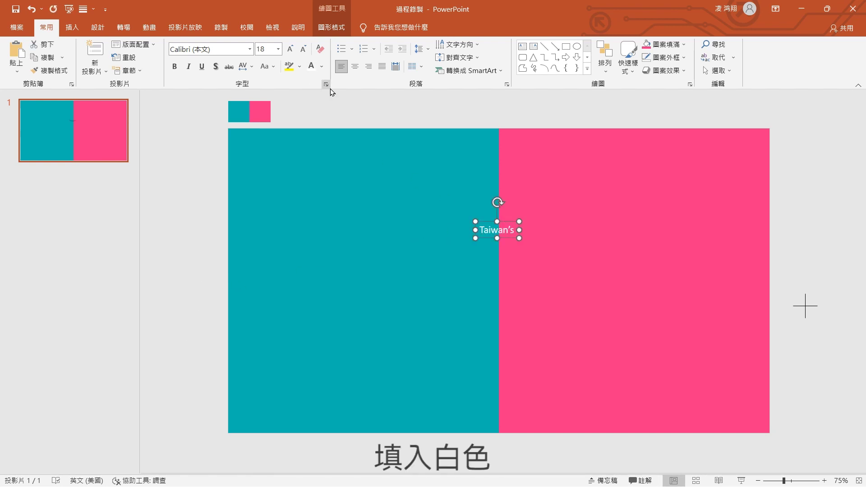
text(130)
key(Return)
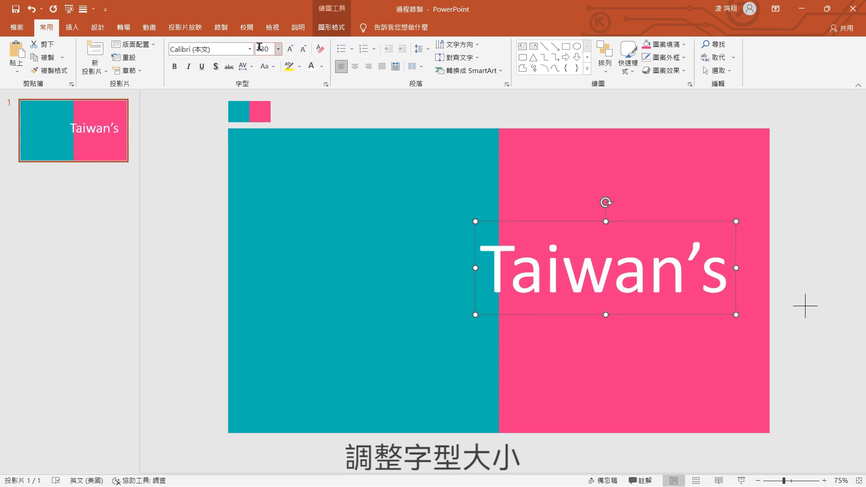
click(251, 51)
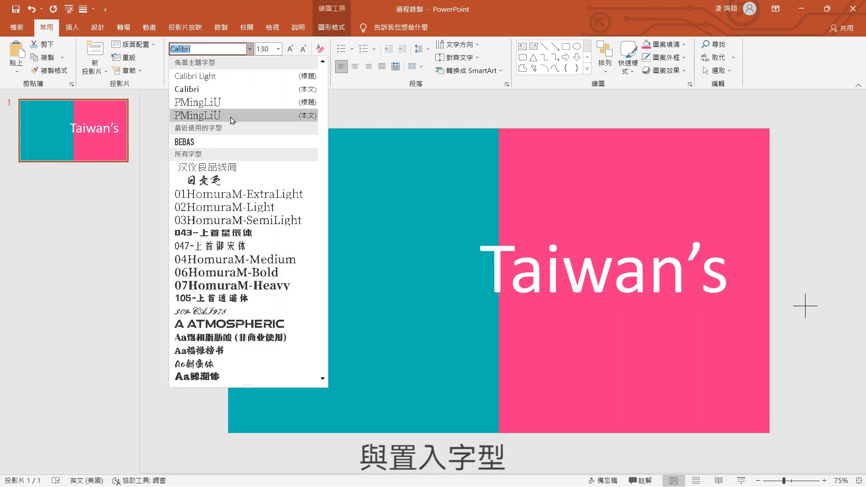
click(213, 141)
mouse_move(593, 212)
mouse_down()
mouse_move(583, 219)
mouse_move(509, 164)
mouse_up()
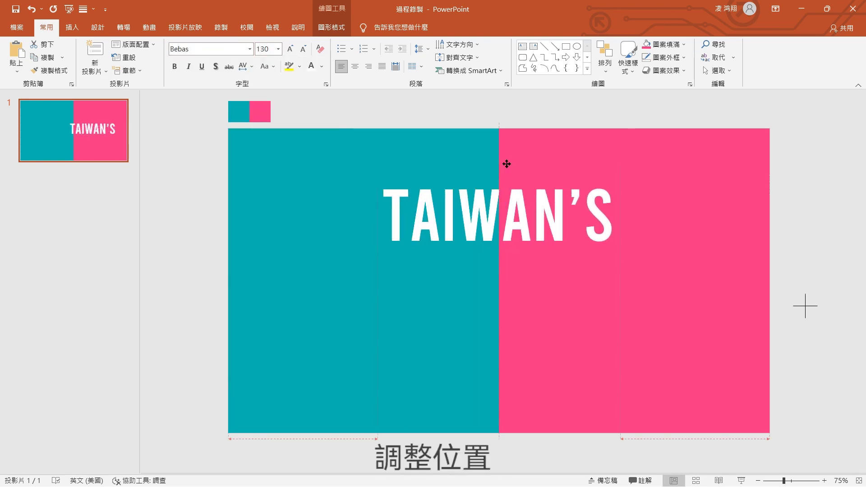
click(795, 308)
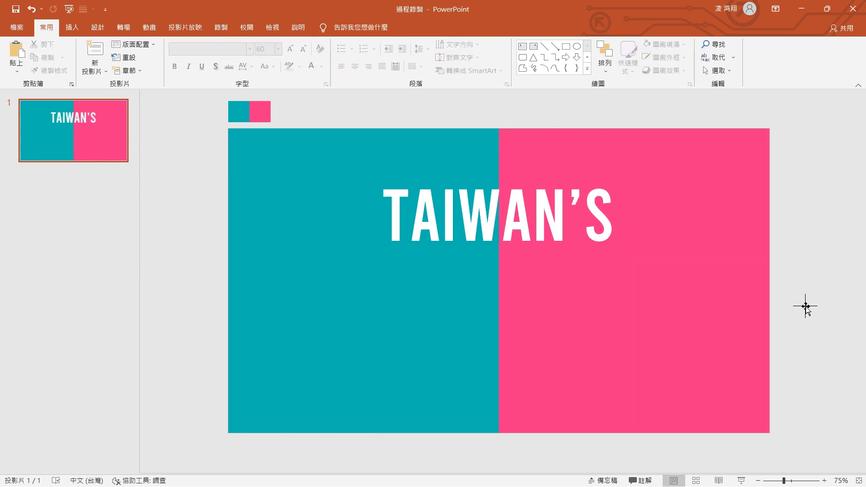
- Add the white subtitle 男女服務業分析 at font size 60
click(203, 302)
text(男女服務業分)
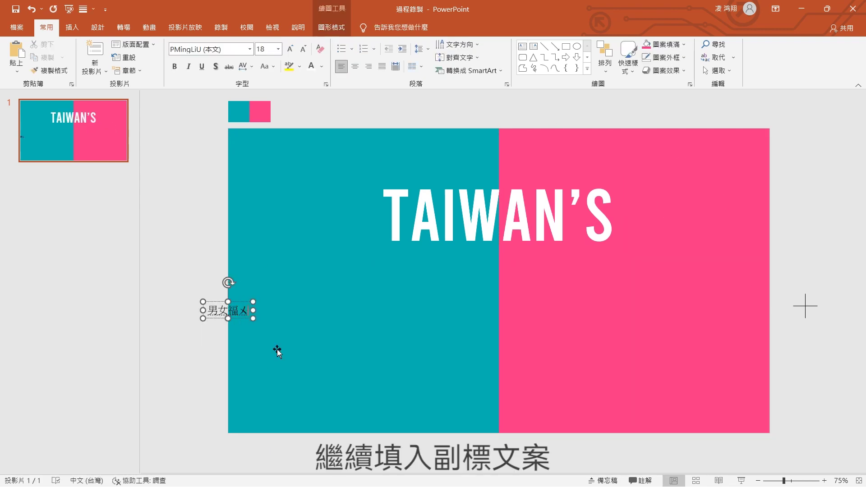
text(析)
click(312, 67)
click(271, 51)
text(60)
key(Return)
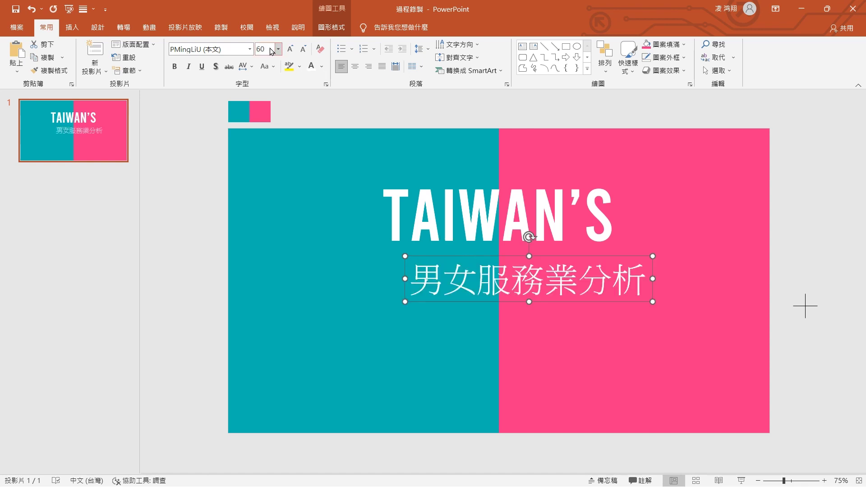
- Position the MEN & WOMEN line under the subtitle and group all the title lines
click(250, 49)
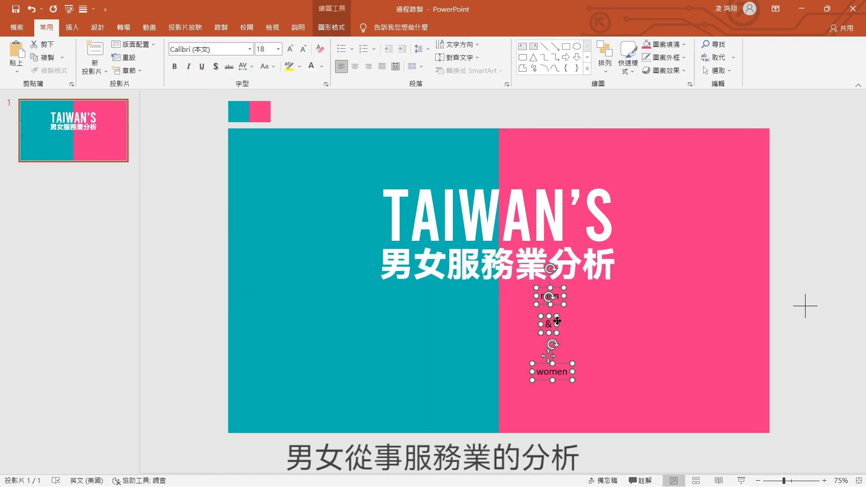
drag(616, 308, 455, 290)
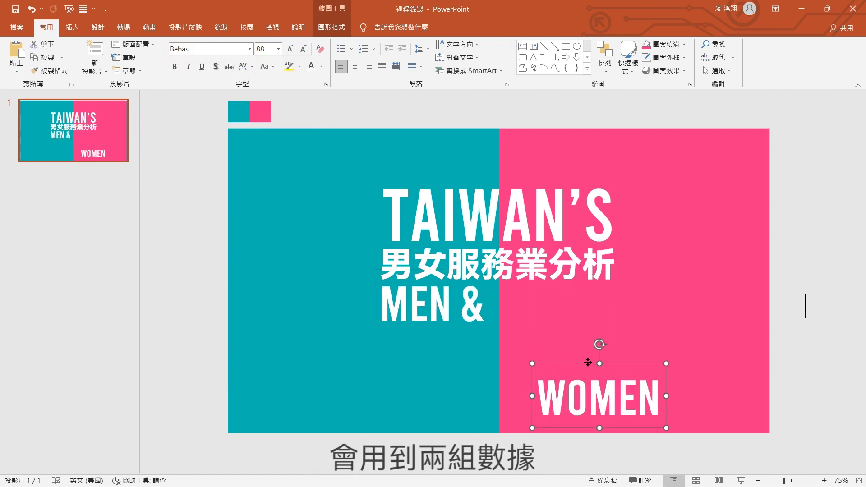
drag(588, 363, 541, 269)
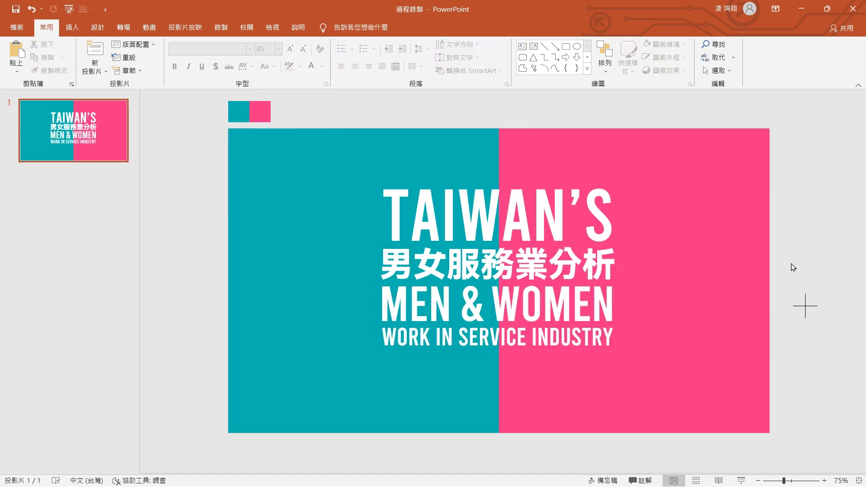
mouse_move(358, 103)
mouse_down()
mouse_move(630, 385)
mouse_move(649, 381)
mouse_up()
key(ctrl+g)
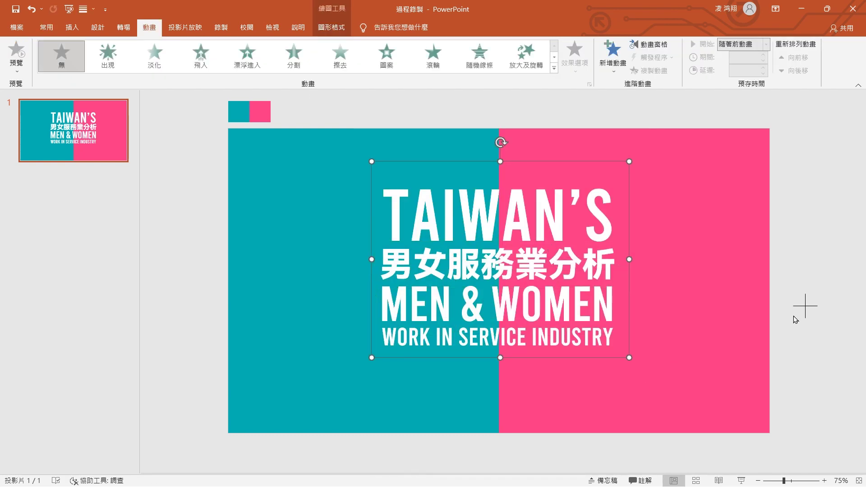
click(805, 307)
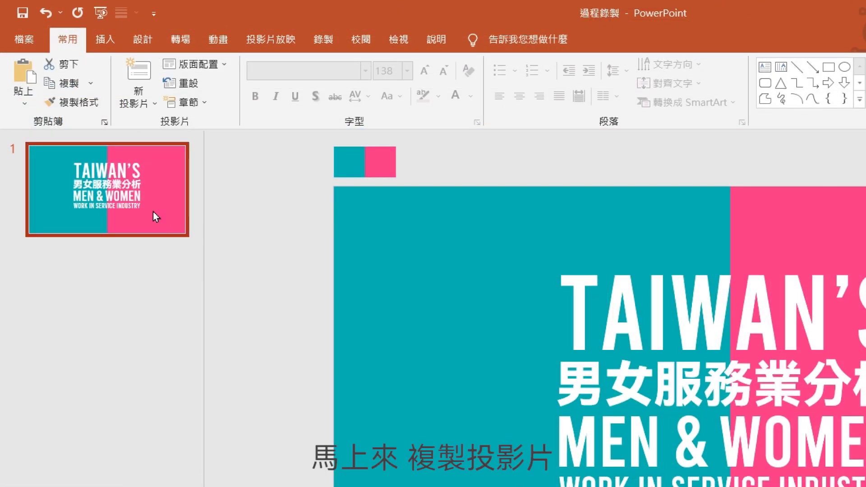
- Duplicate the title slide as slide 2 and place the man on teal, woman on pink
key(ctrl+c)
key(ctrl+v)
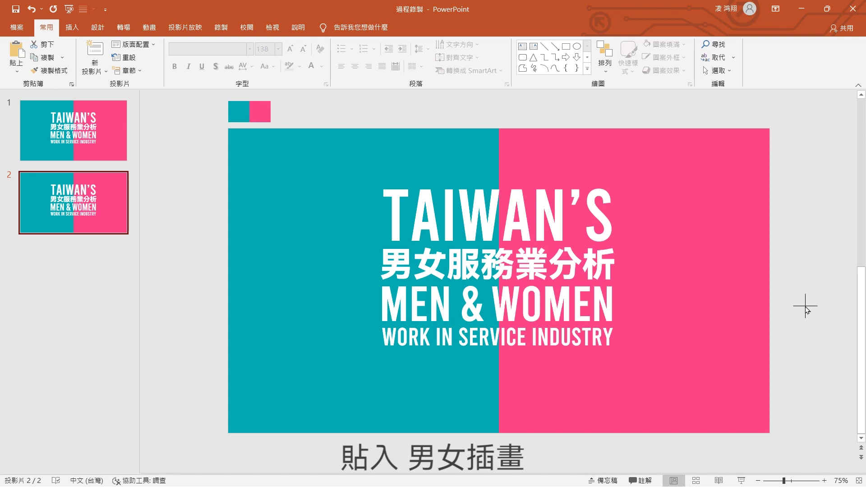
key(ctrl+v)
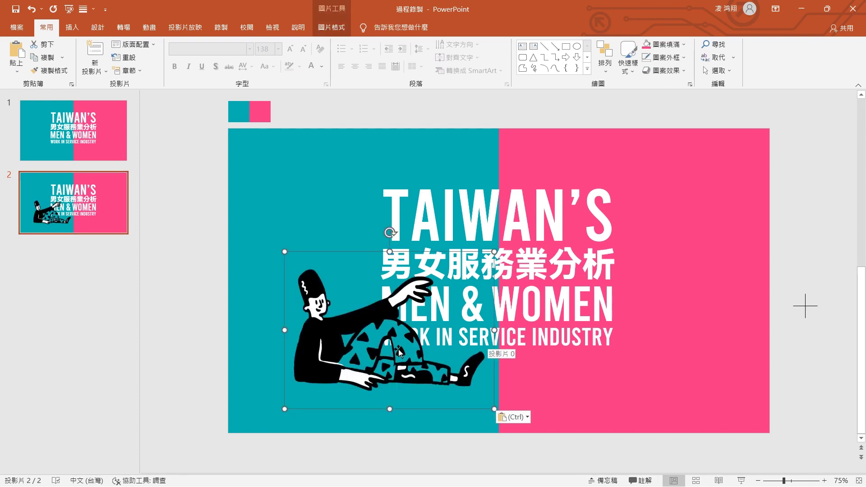
drag(343, 316, 343, 313)
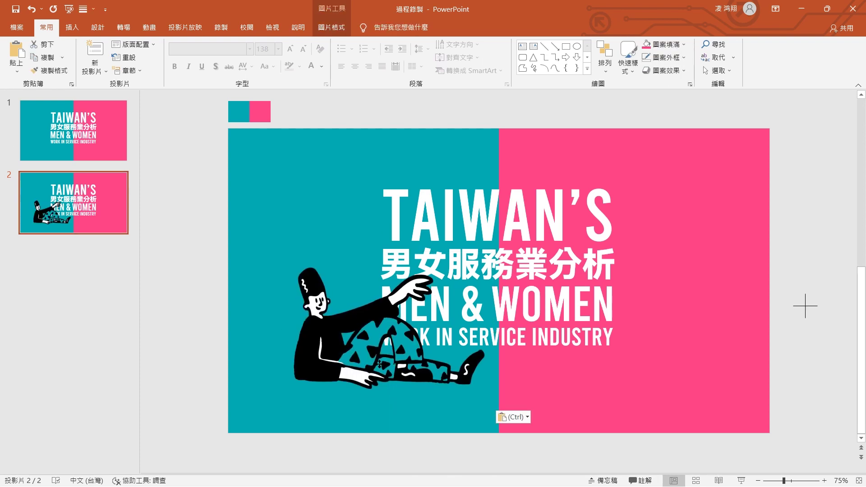
key(Escape)
key(ctrl+v)
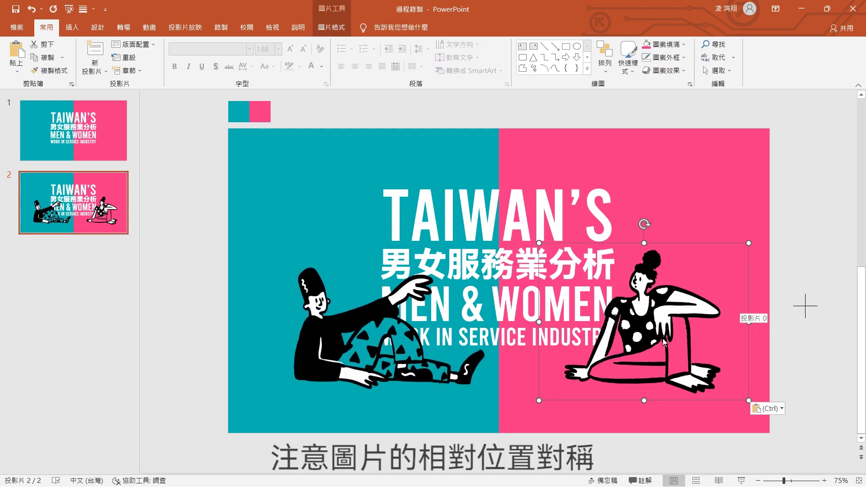
drag(663, 343, 649, 342)
key(Escape)
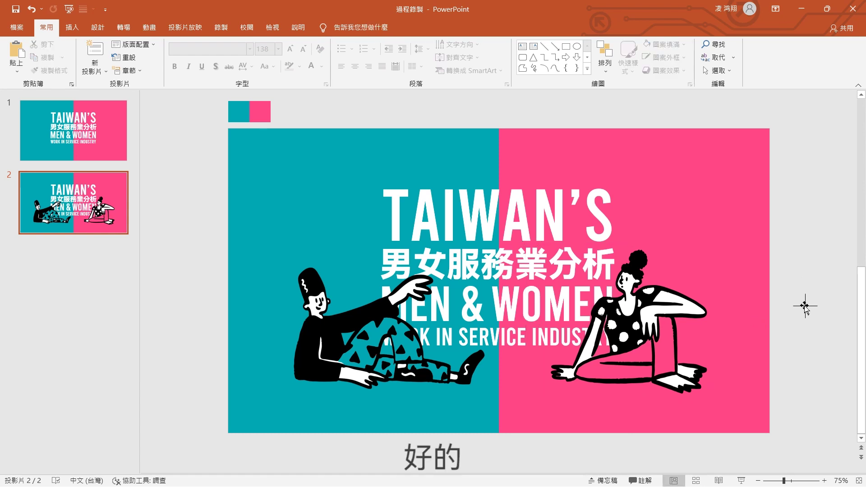
- Copy both illustrations to slide 1 and park them just off its left and right edges
click(681, 346)
shift+click(354, 365)
key(ctrl+c)
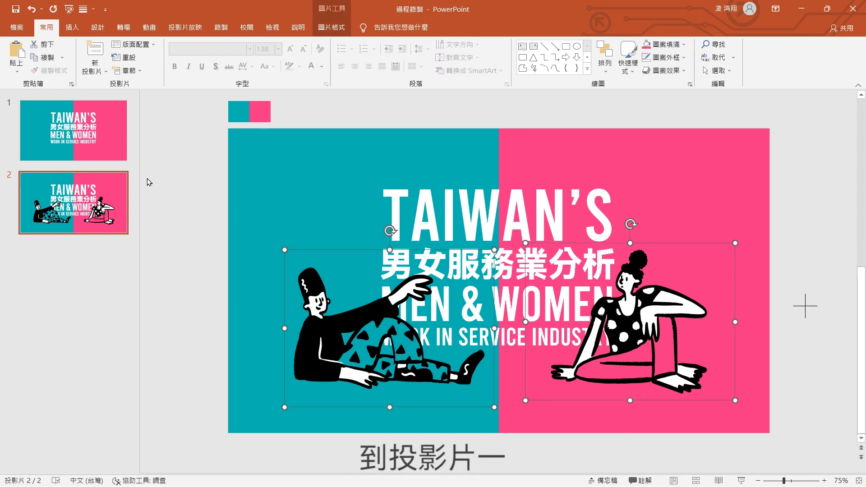
click(73, 131)
key(ctrl+v)
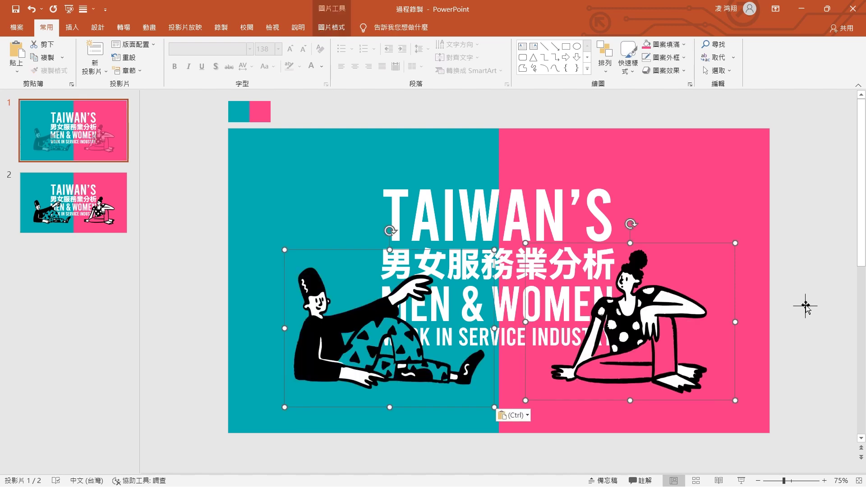
click(750, 359)
drag(600, 366, 825, 389)
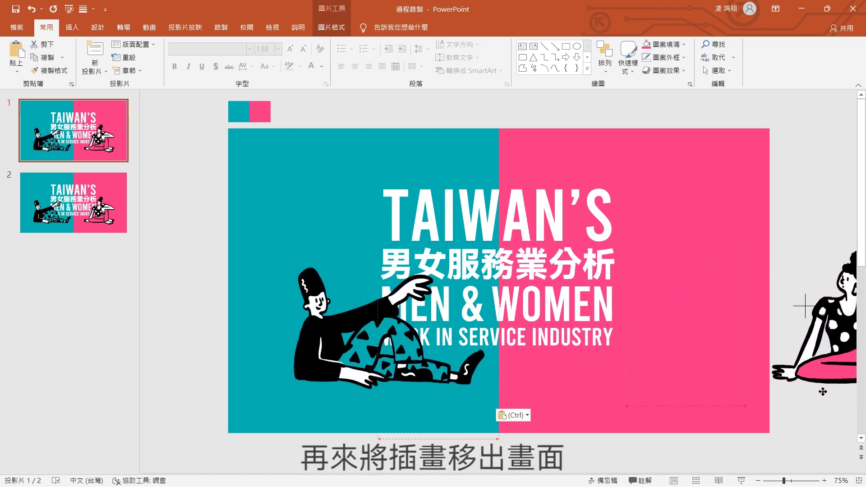
key(Left)
key(Left)
key(Left)
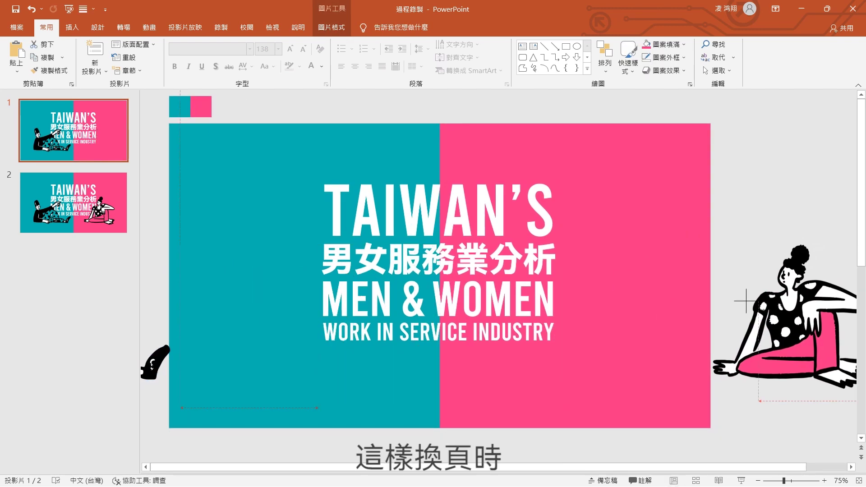
click(762, 219)
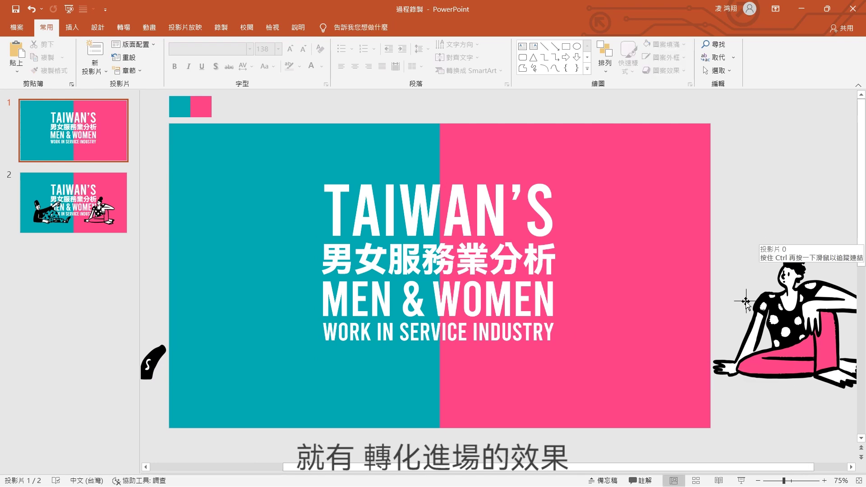
click(72, 208)
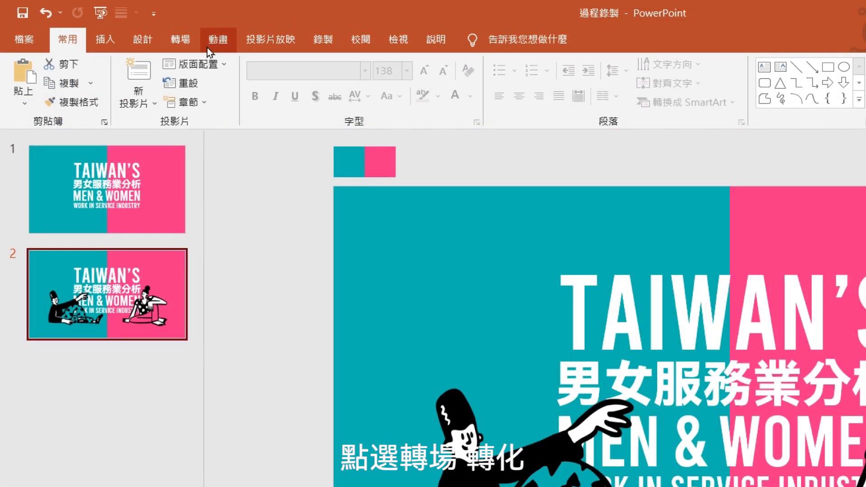
- Give slide 2 a Morph transition with a 01.00 duration
click(179, 40)
click(160, 78)
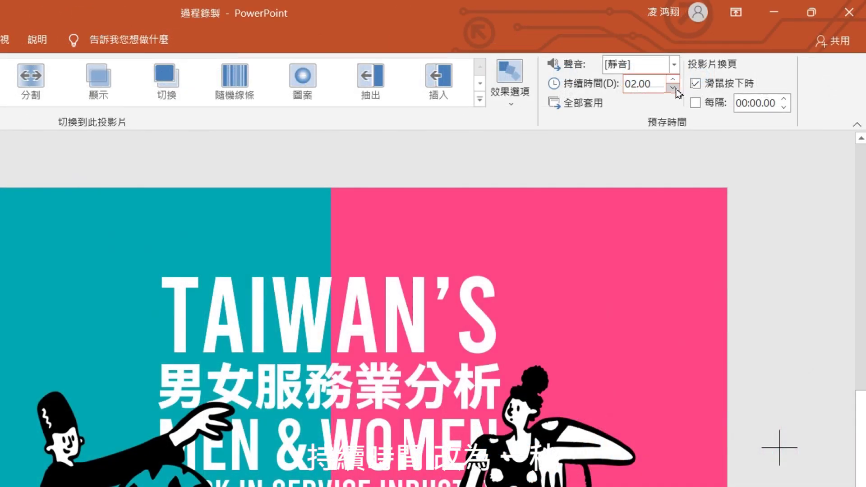
click(674, 88)
click(673, 88)
click(673, 88)
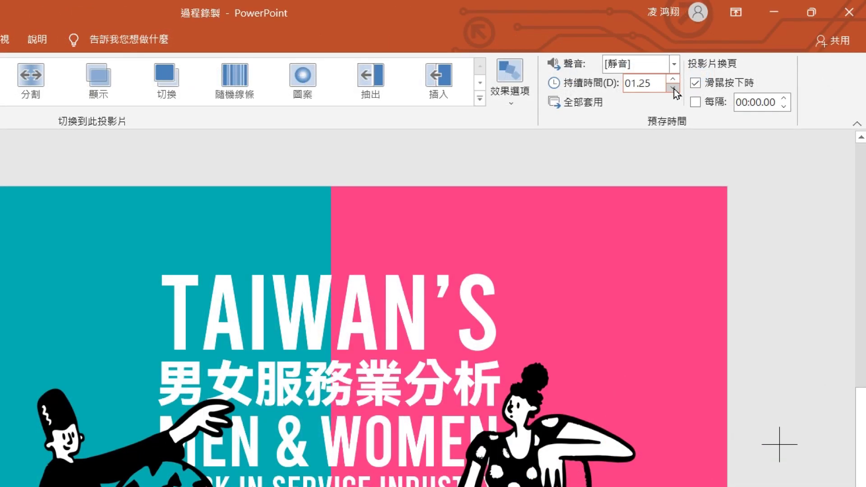
click(673, 88)
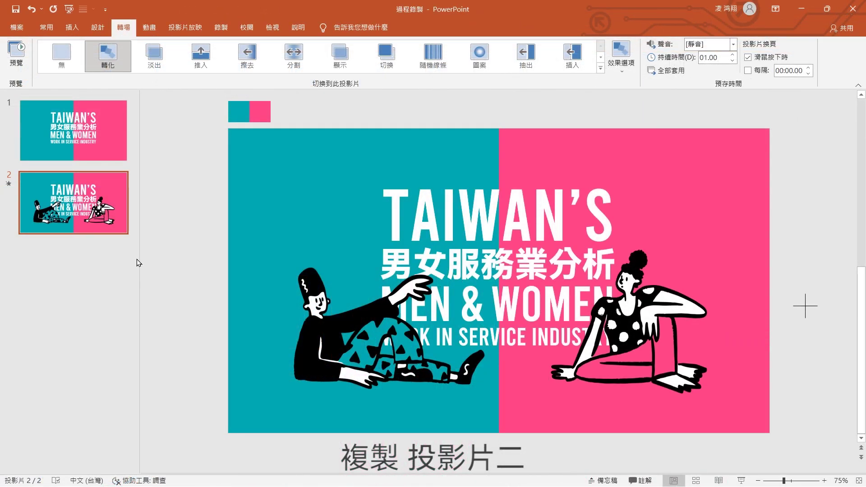
- Duplicate slide 2 as a new slide 3
click(100, 212)
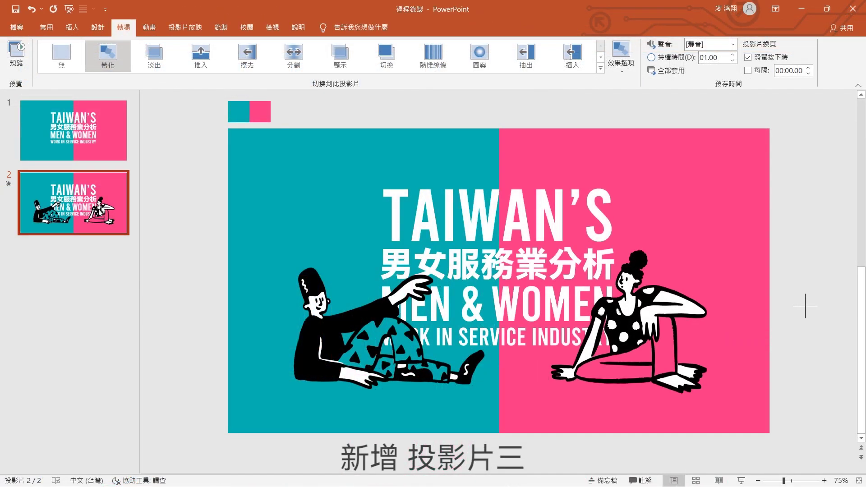
key(ctrl+v)
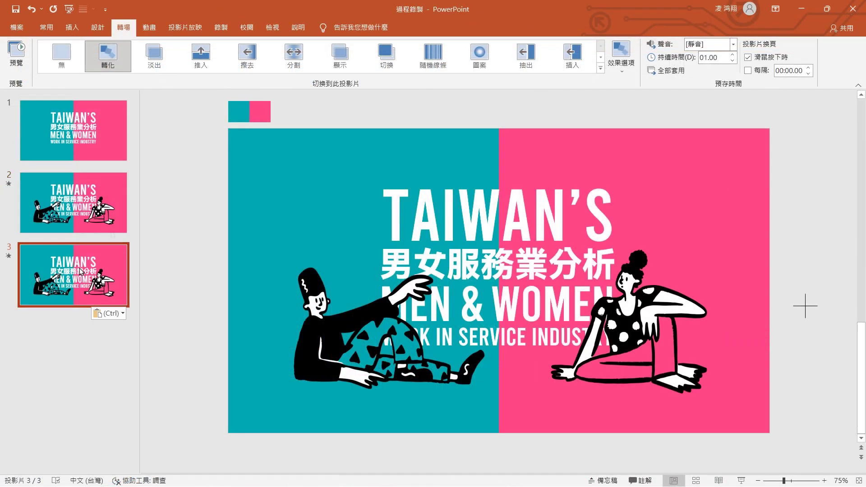
click(800, 311)
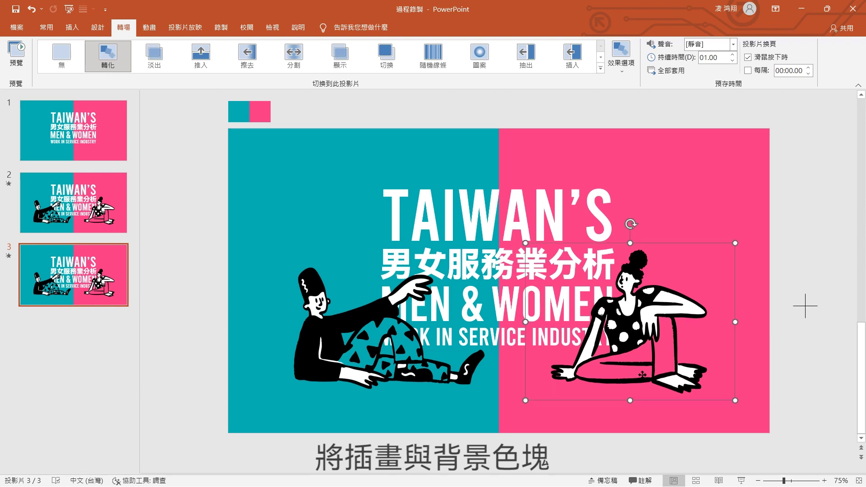
- Make slide 3 fully teal with only the man, deleting the title block
drag(541, 140, 788, 168)
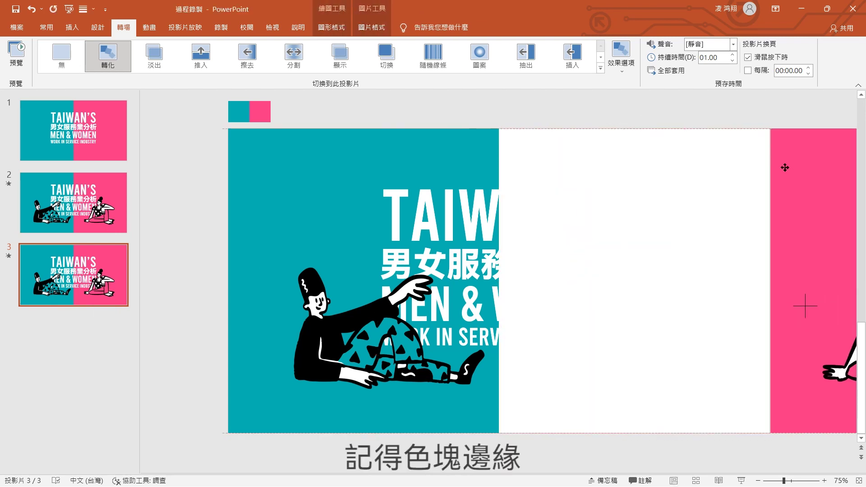
click(396, 146)
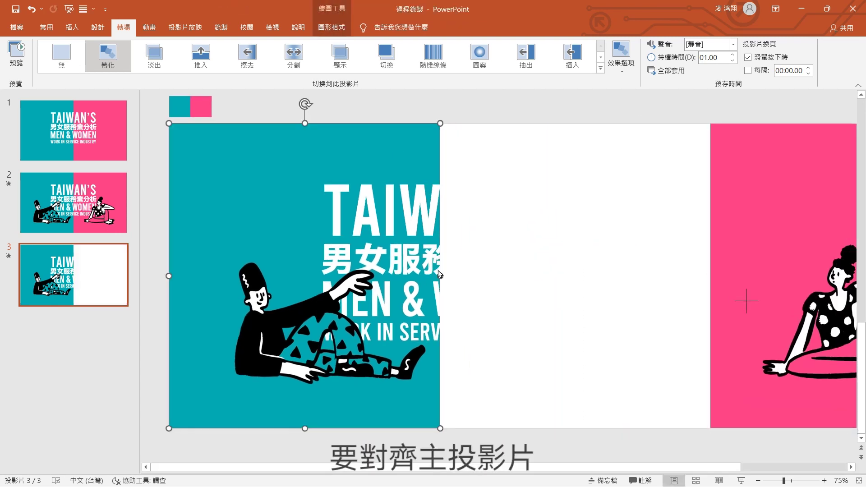
drag(440, 275, 711, 303)
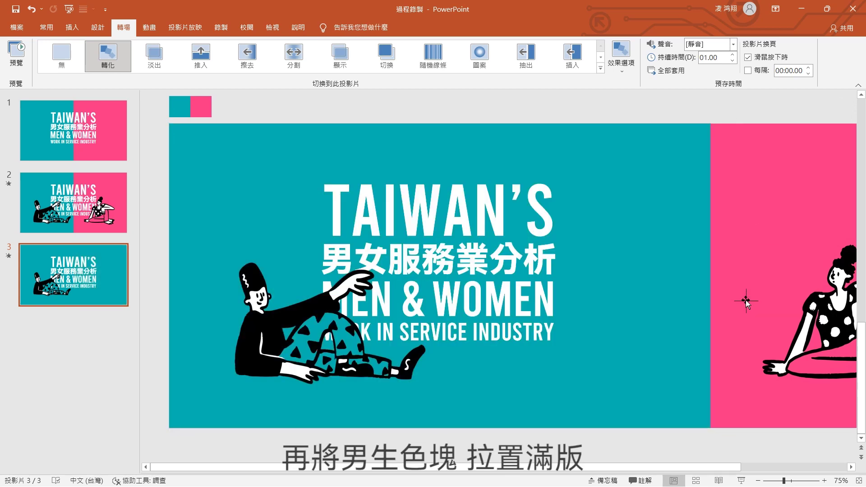
click(450, 184)
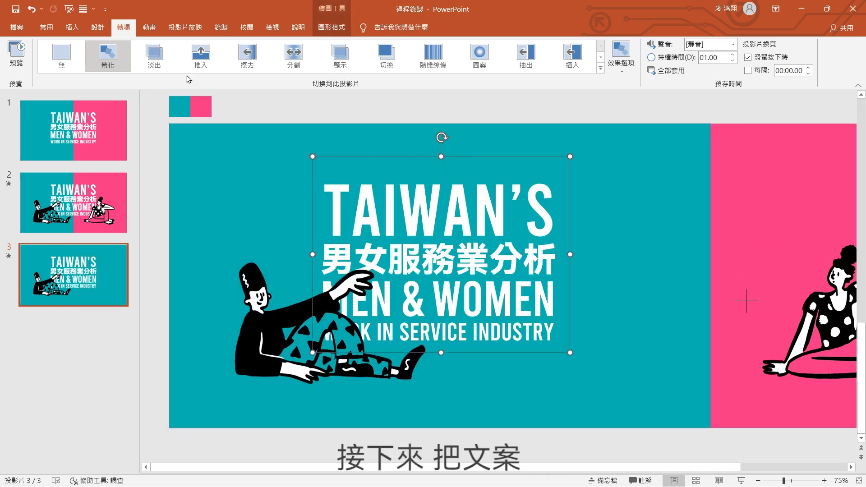
click(46, 27)
click(321, 66)
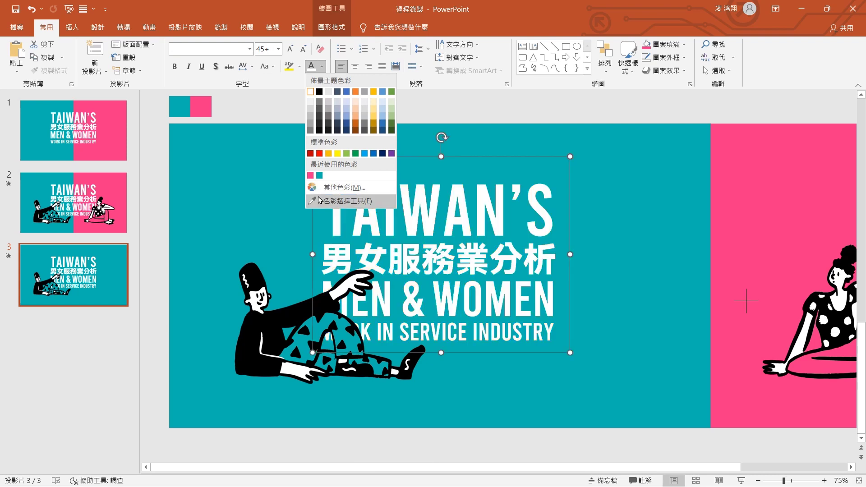
key(Escape)
key(Delete)
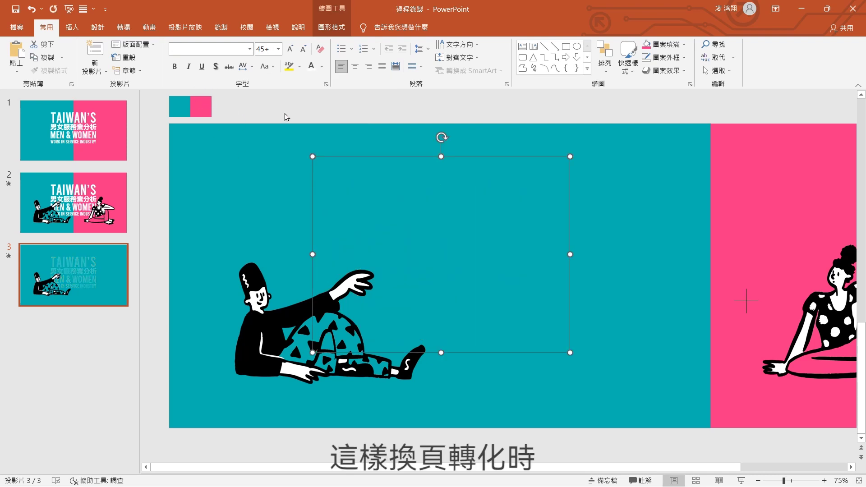
- Copy slide 2 as slide 4 and make it fully pink with only the woman, title deleted
click(72, 203)
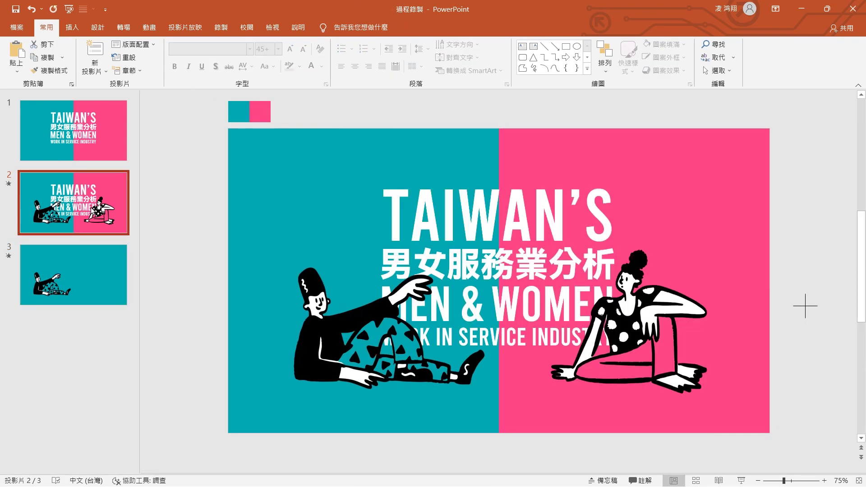
key(ctrl+c)
click(93, 281)
key(ctrl+v)
click(315, 293)
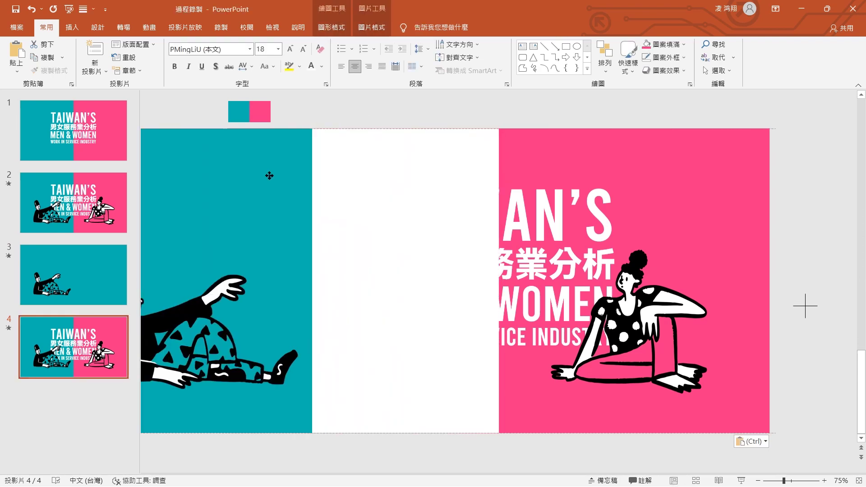
mouse_move(567, 141)
mouse_down()
mouse_move(416, 274)
mouse_move(262, 271)
mouse_up()
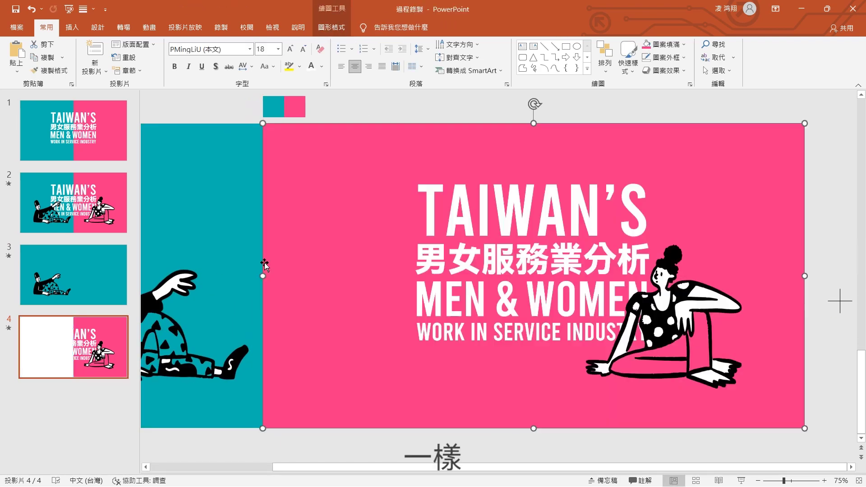
click(406, 140)
click(322, 66)
key(Escape)
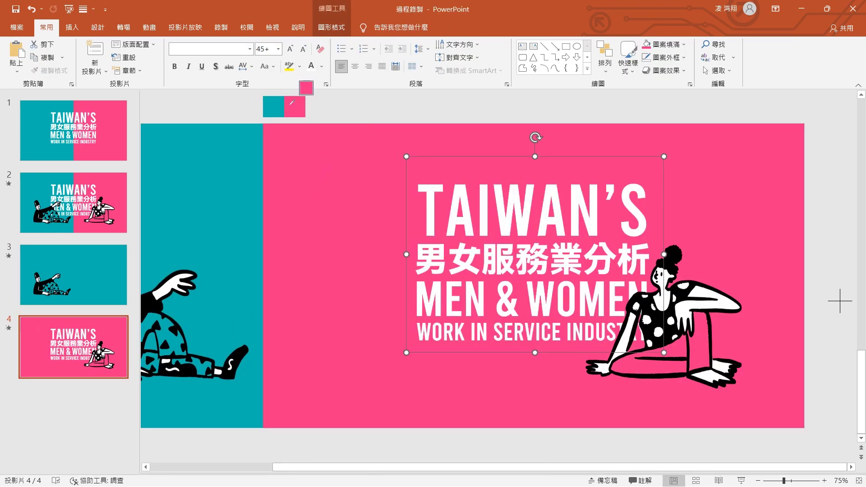
key(Delete)
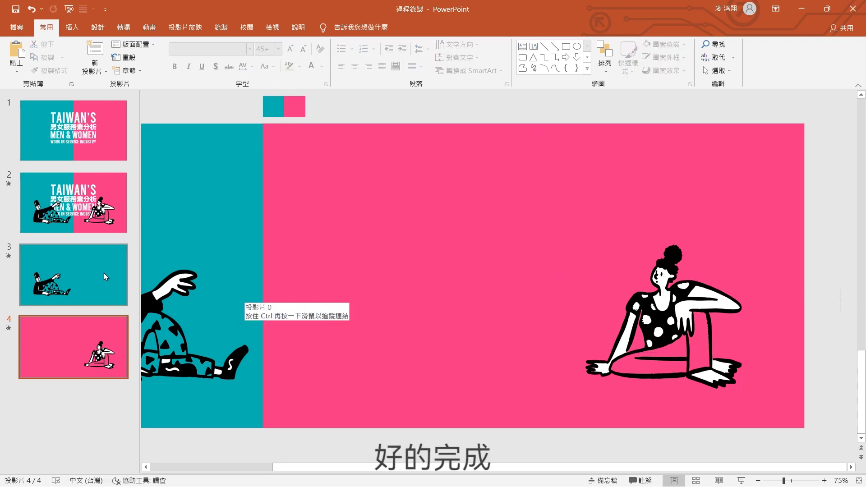
click(103, 274)
- Paste the MEN heading onto slide 3 and the WOMEN heading onto slide 4
key(ctrl+v)
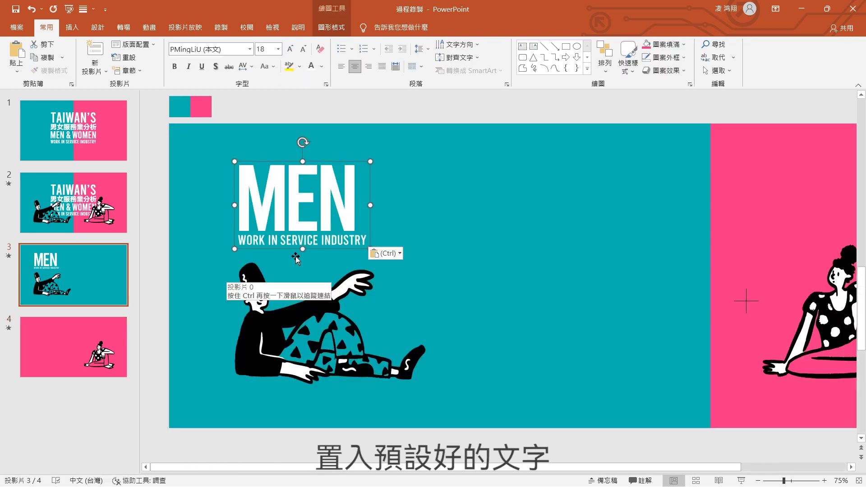
click(77, 341)
key(ctrl+v)
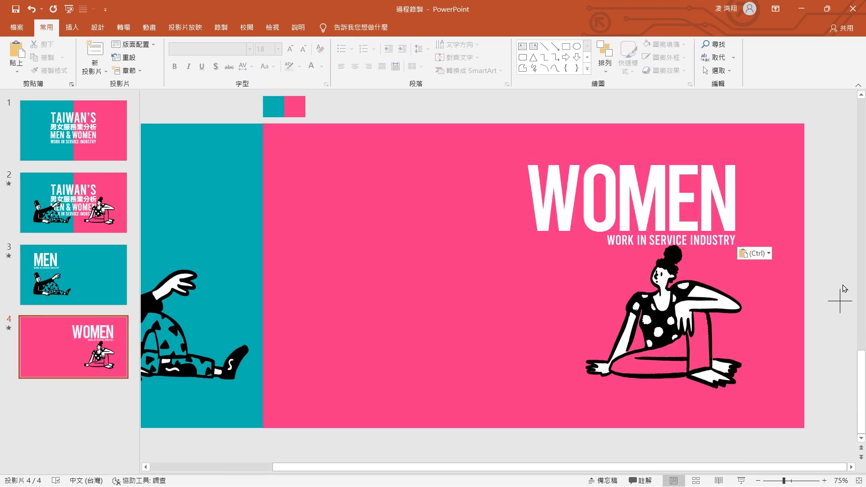
- Enlarge the man on slide 3 and the woman on slide 4 beneath their headings
scroll(173, 310, up, 1)
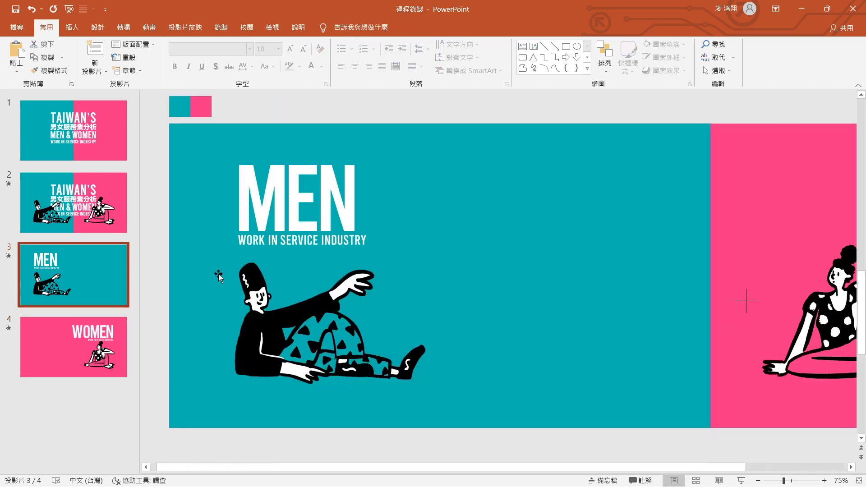
click(316, 271)
mouse_move(435, 243)
mouse_down()
mouse_move(498, 222)
mouse_move(498, 200)
mouse_up()
right_click(498, 198)
click(541, 290)
scroll(727, 254, down, 1)
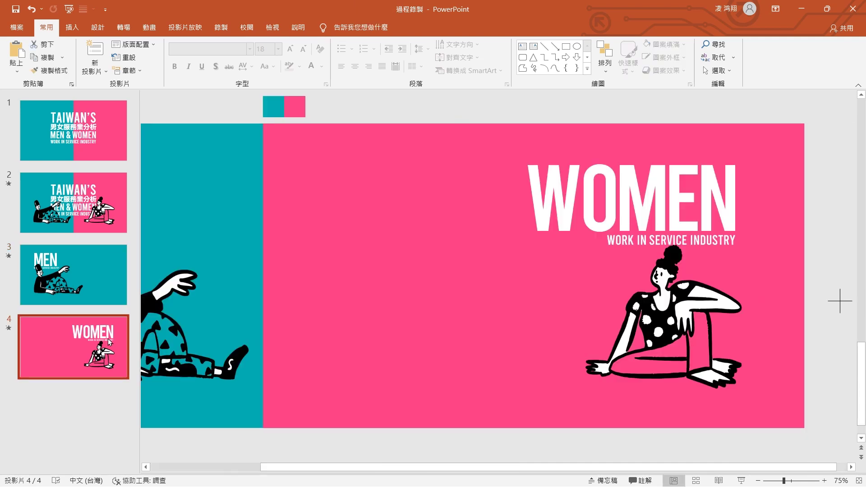
click(565, 270)
drag(560, 236, 493, 189)
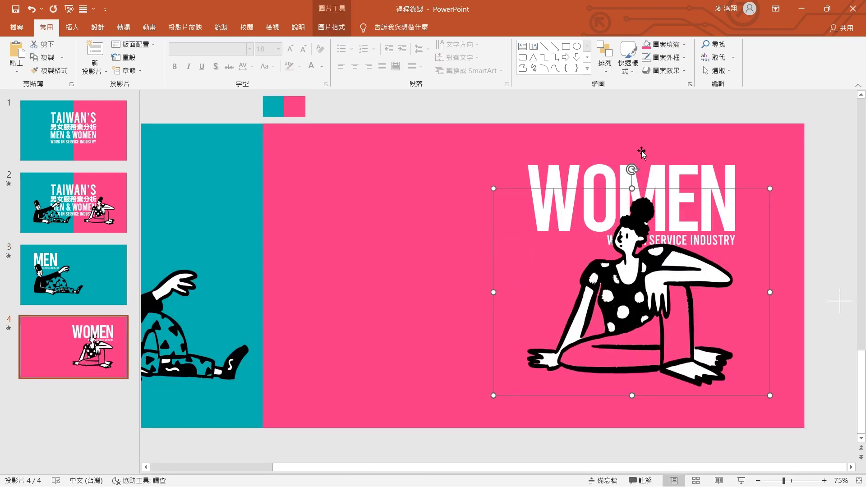
click(840, 302)
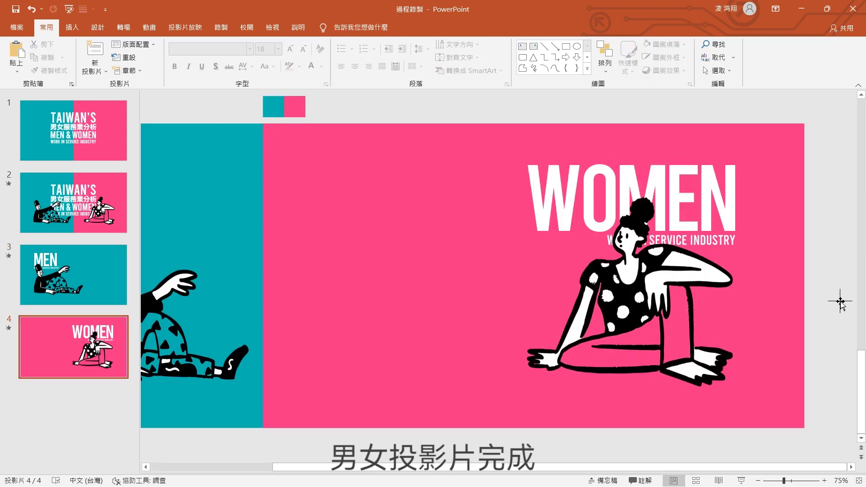
scroll(812, 300, up, 1)
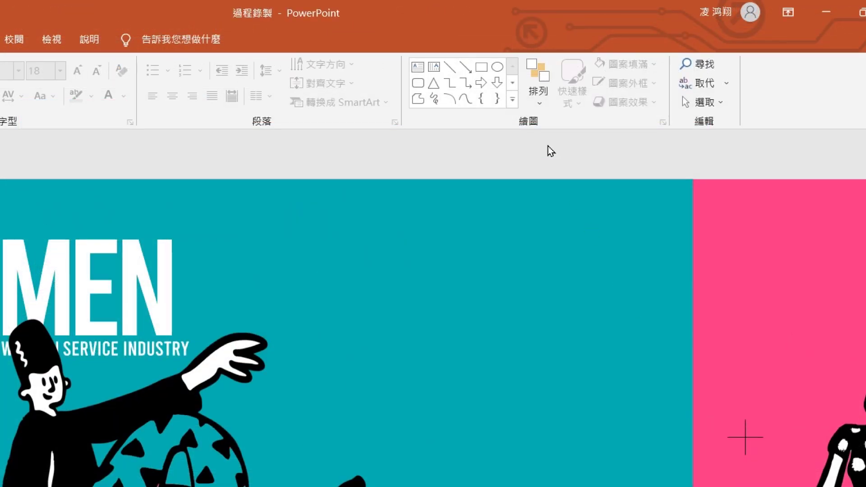
- Draw a circle on slide 3 sized 10 cm by 10 cm
click(498, 67)
drag(416, 137, 566, 287)
right_click(516, 192)
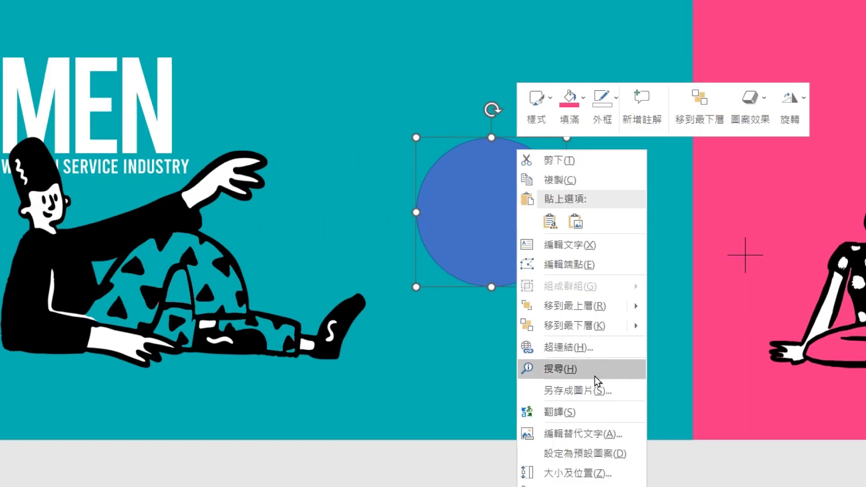
click(577, 473)
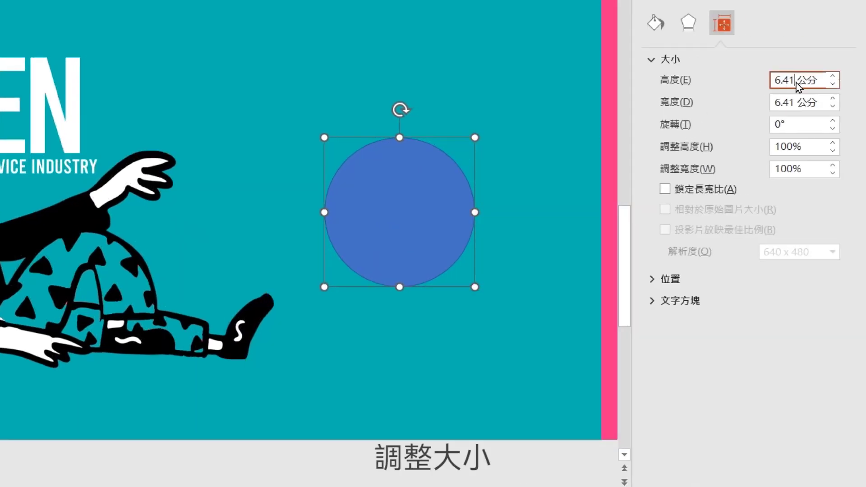
drag(797, 82, 751, 82)
text(10)
key(Tab)
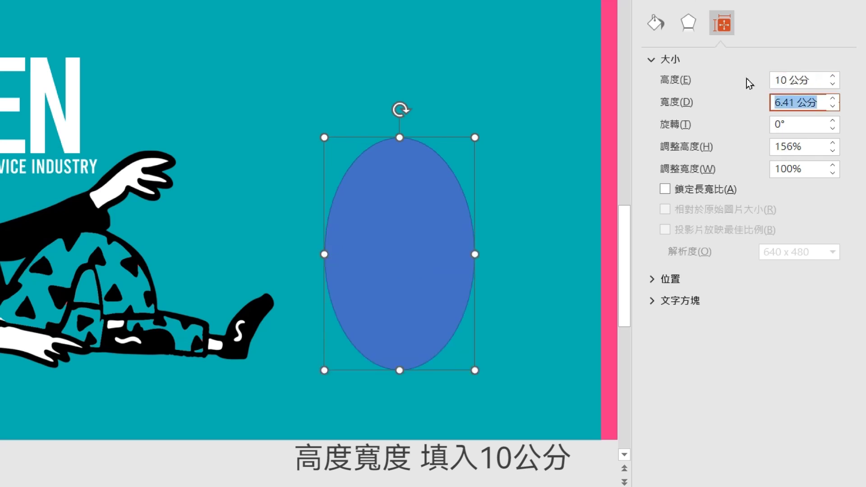
text(10)
key(Return)
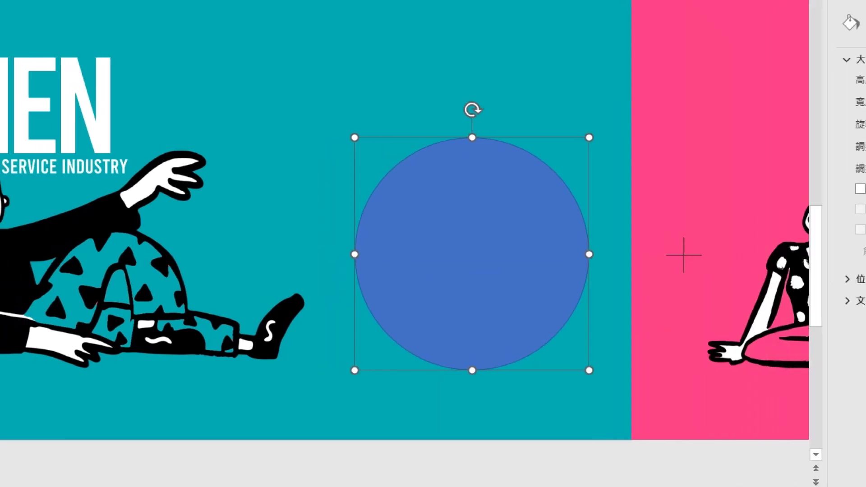
- Move the circle beside the reclining man and fill it with the deck's pink
drag(603, 310, 556, 269)
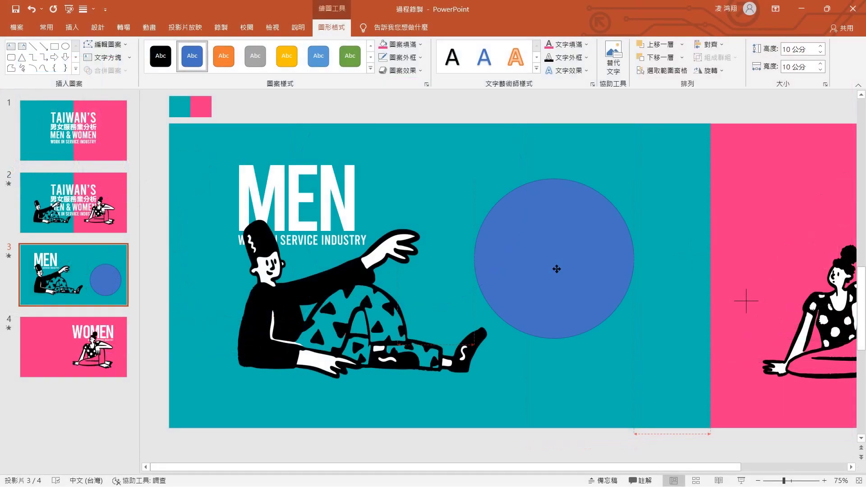
click(395, 46)
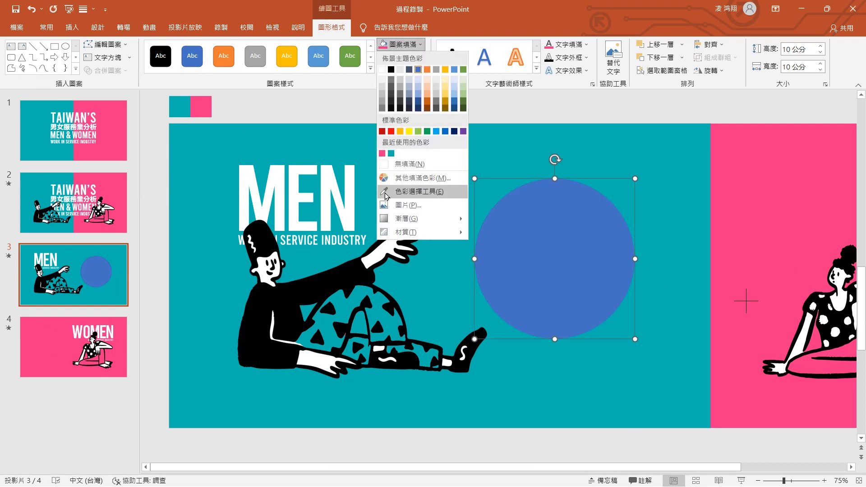
click(386, 192)
click(206, 100)
click(527, 115)
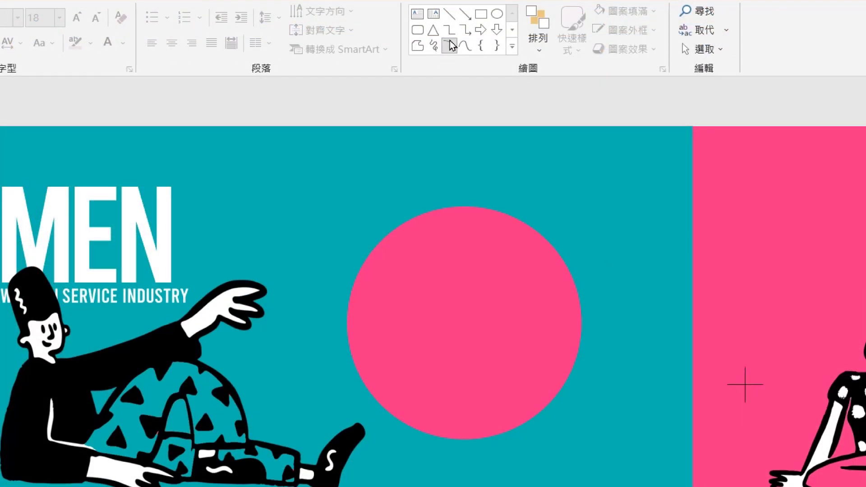
- Draw an arc and style it as a 50 pt white line with round caps
drag(528, 334, 539, 361)
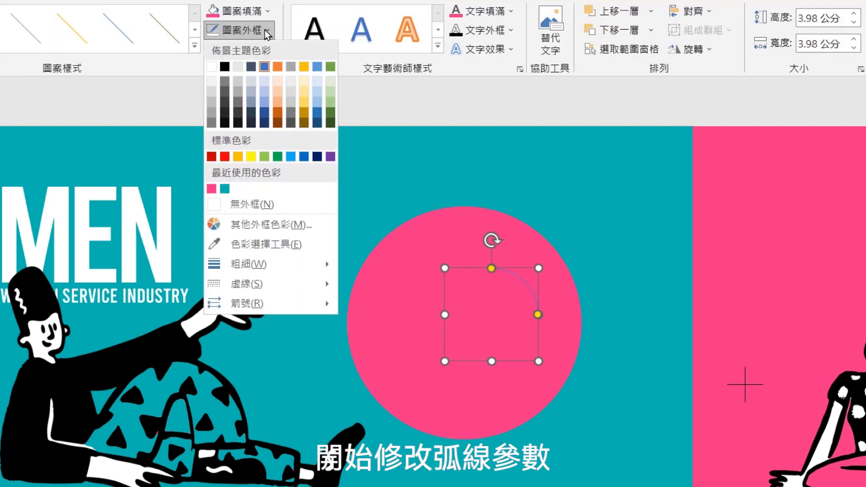
mouse_move(249, 263)
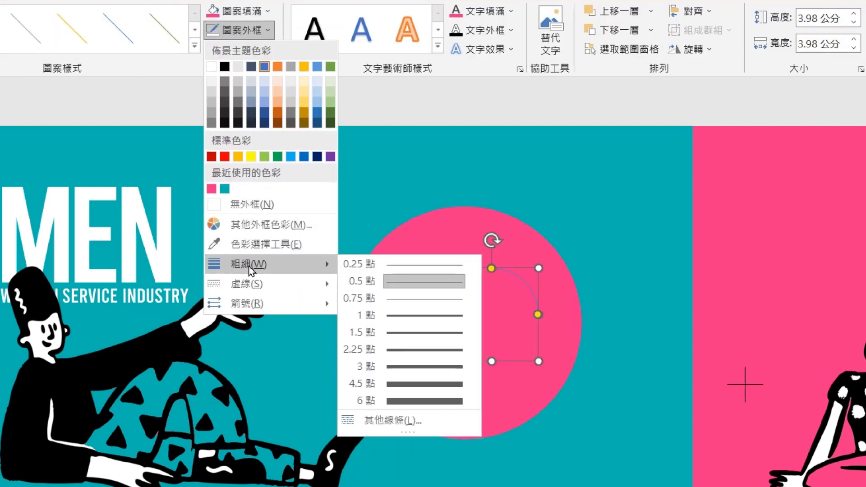
click(388, 427)
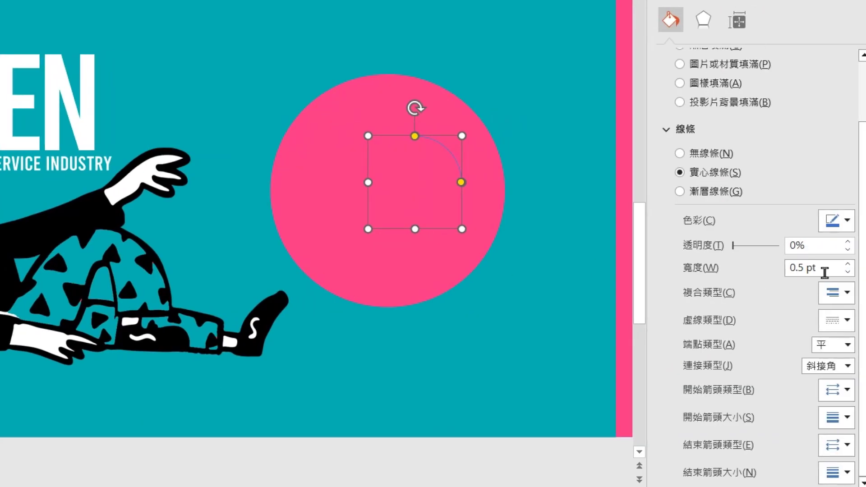
drag(824, 271, 766, 273)
text(0)
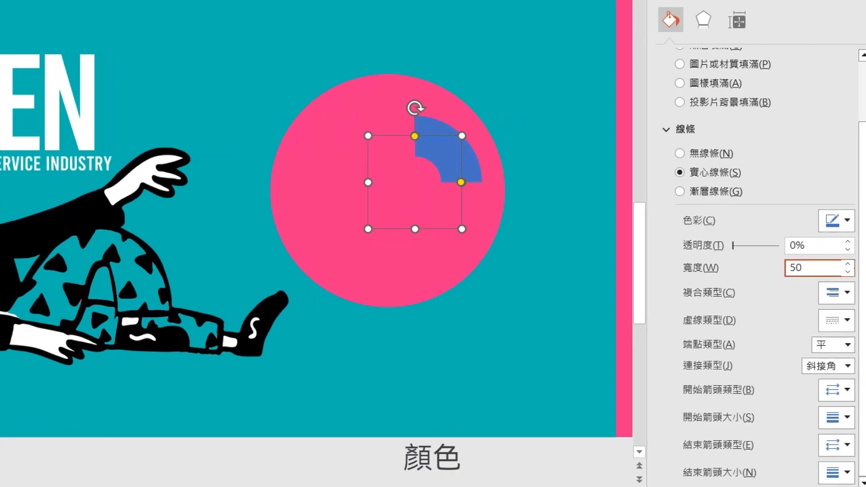
click(847, 220)
key(Escape)
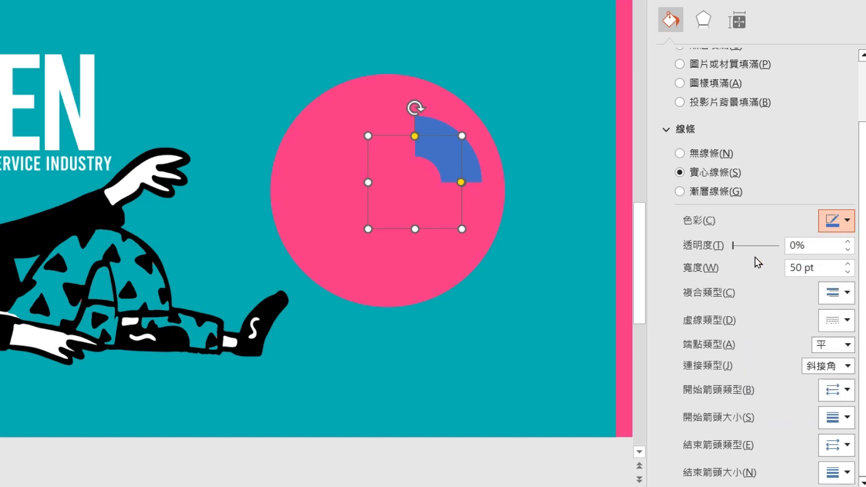
click(848, 366)
click(848, 345)
click(848, 345)
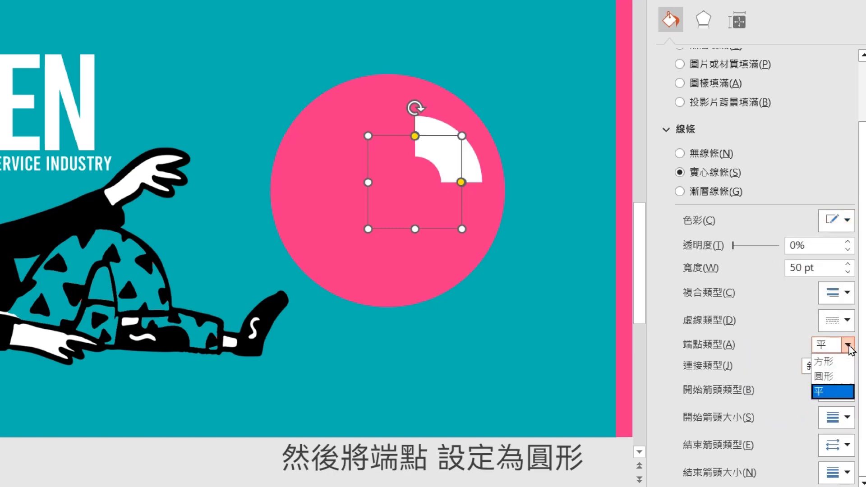
click(826, 377)
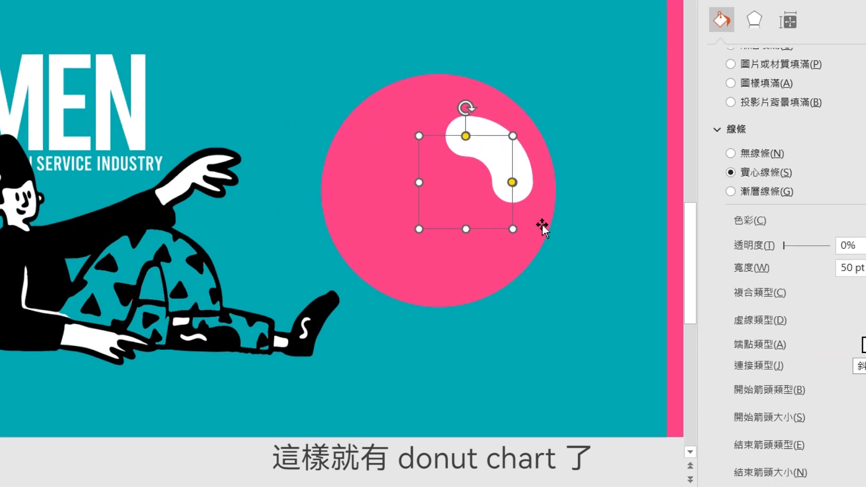
- Resize and fit the white arc along the pink circle's top-right edge
drag(496, 156, 475, 113)
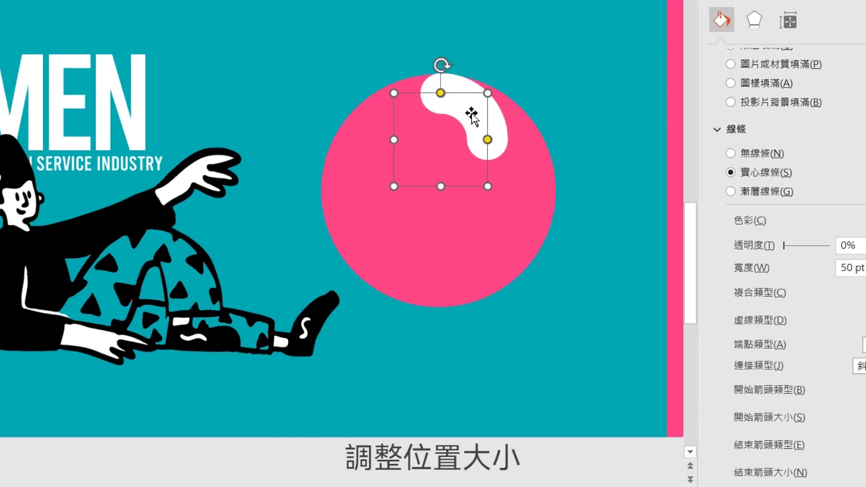
drag(487, 186, 582, 286)
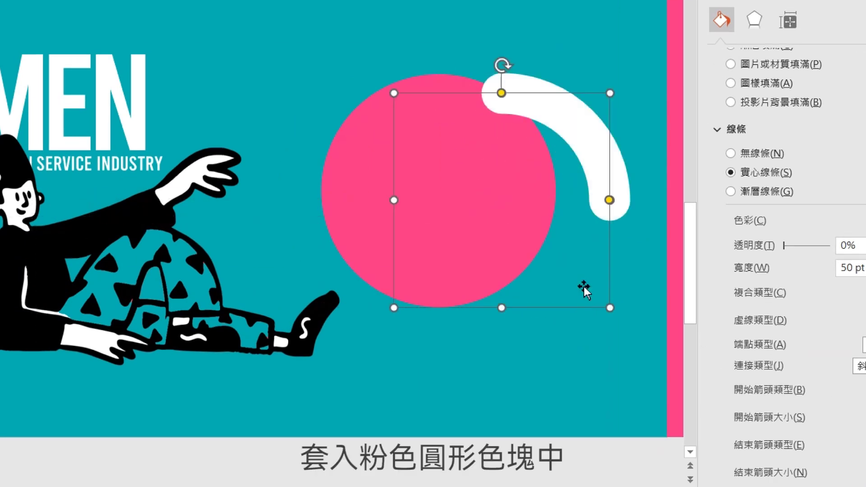
drag(570, 118, 500, 117)
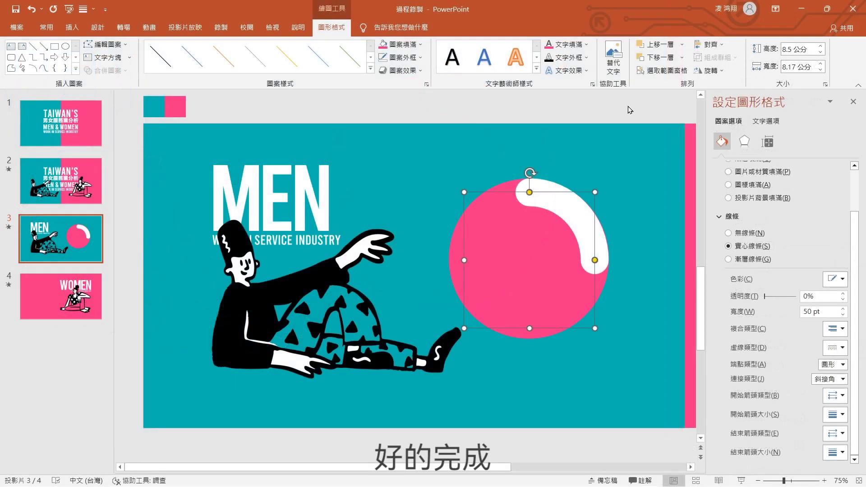
click(665, 117)
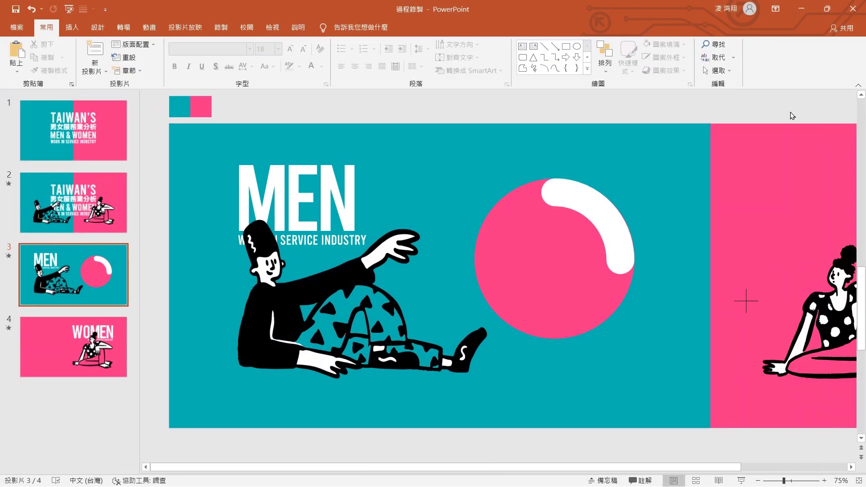
- Paste the 49.75% label and centre it horizontally and vertically in the pink circle
key(ctrl+v)
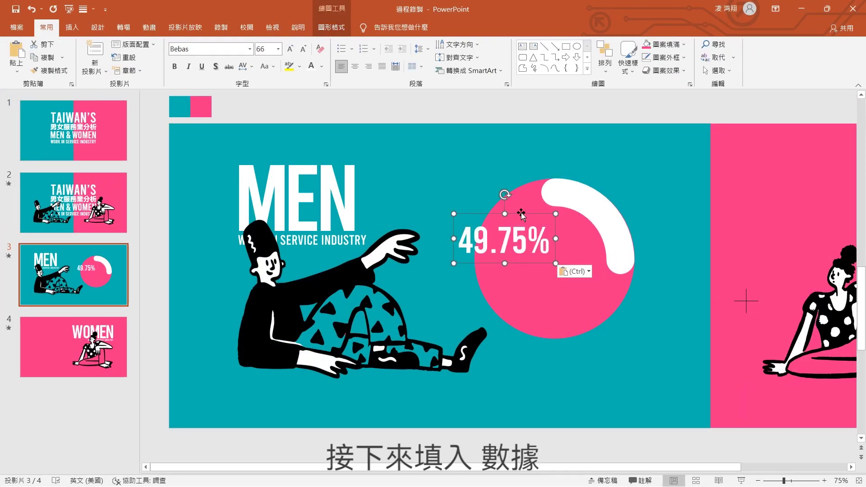
drag(521, 214, 569, 236)
shift+click(515, 216)
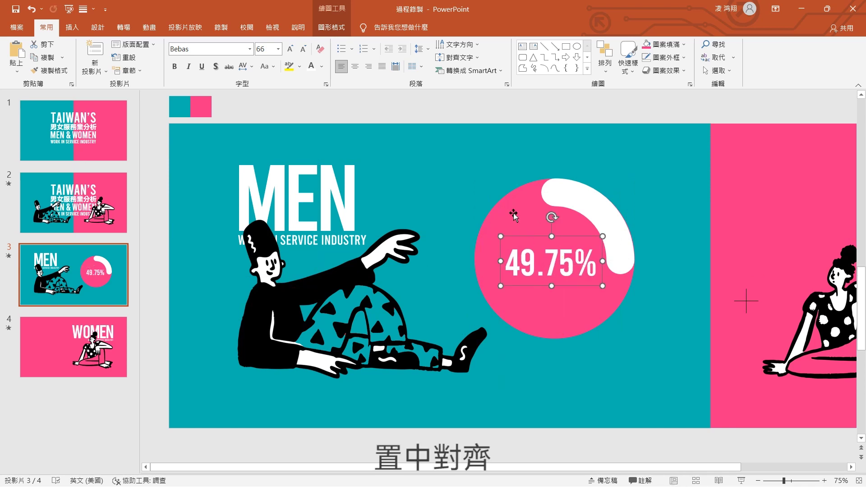
click(605, 63)
click(711, 234)
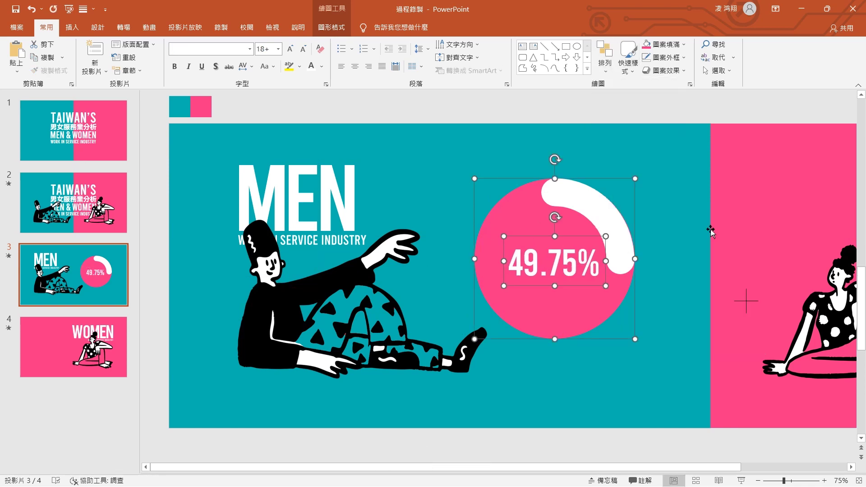
click(605, 58)
click(713, 276)
click(704, 107)
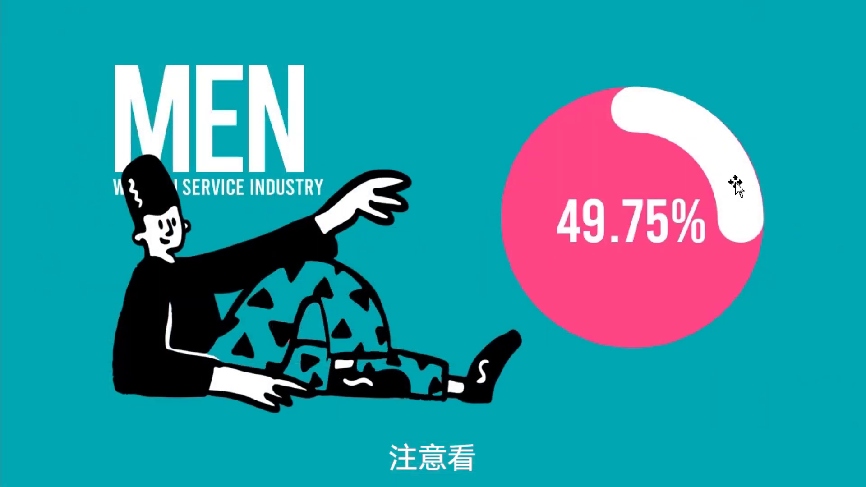
- Extend the white arc round to the circle's bottom and group it with the pink circle
click(614, 233)
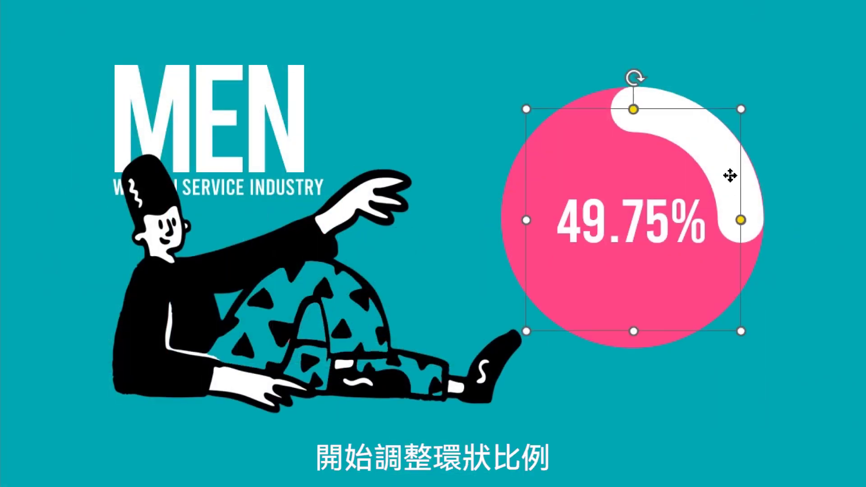
mouse_move(742, 222)
mouse_down()
mouse_move(675, 325)
mouse_move(635, 332)
mouse_move(655, 332)
mouse_move(630, 323)
mouse_up()
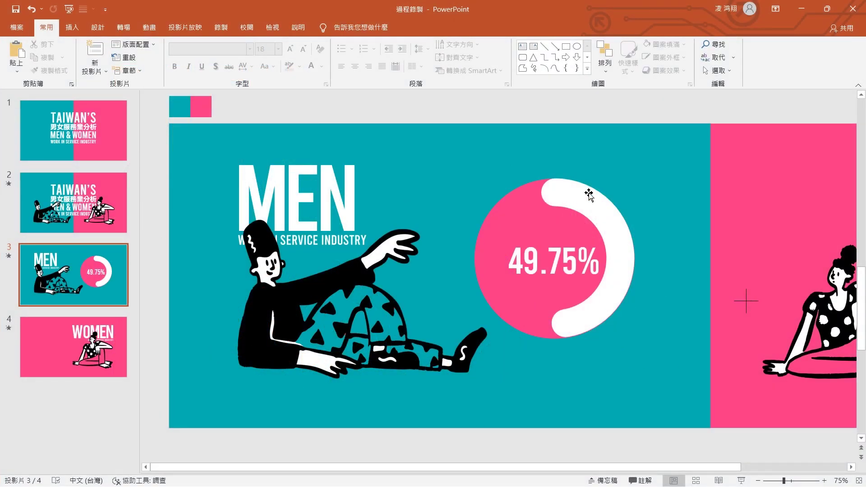
click(588, 194)
shift+click(537, 185)
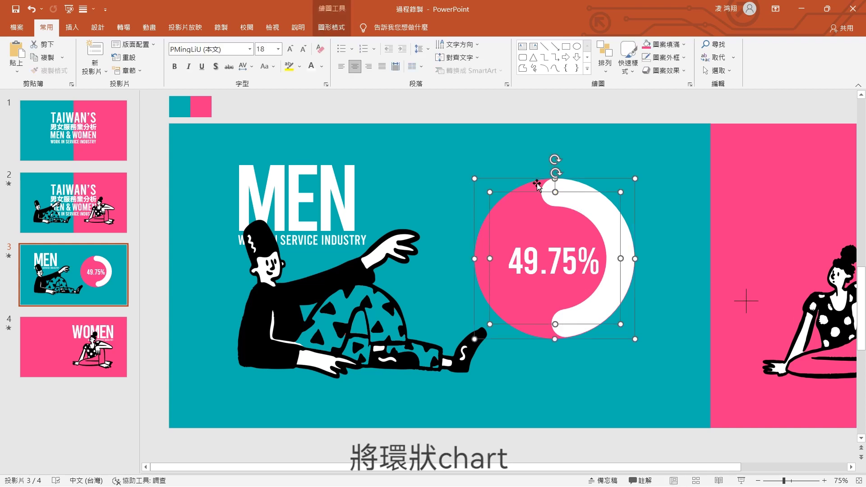
key(ctrl+g)
key(Escape)
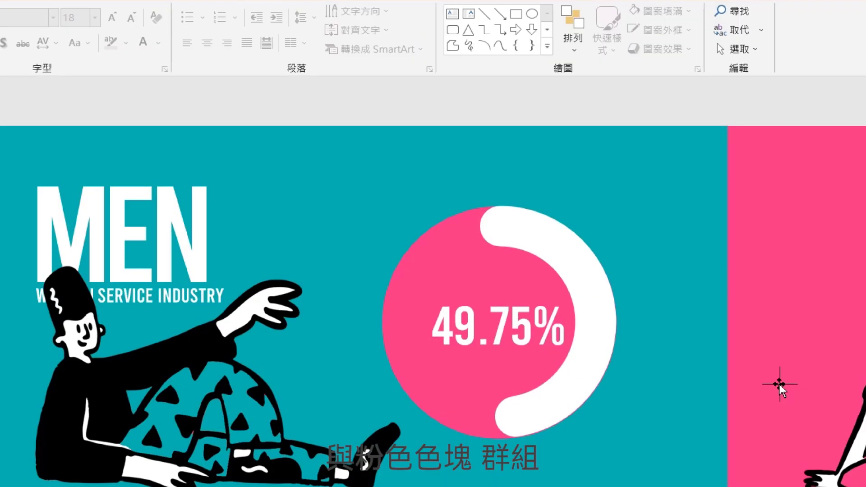
click(534, 16)
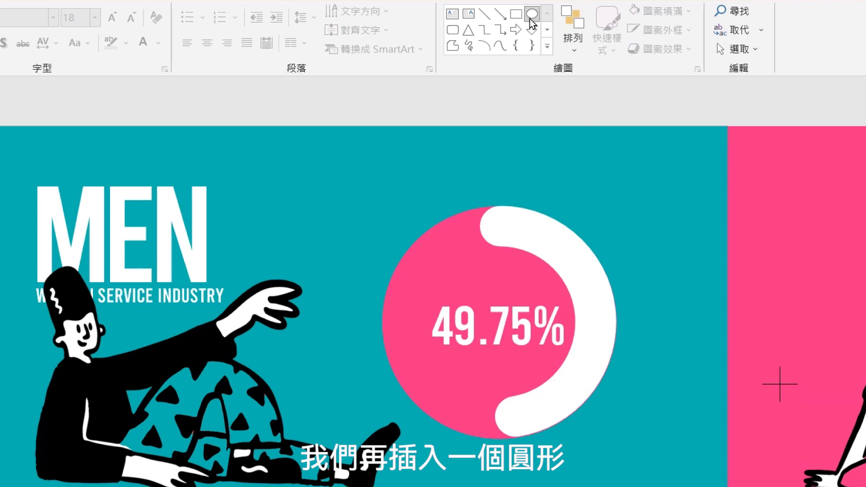
- Draw an 11 × 11 cm circle over the donut chart
drag(377, 455, 623, 203)
triple_click(767, 17)
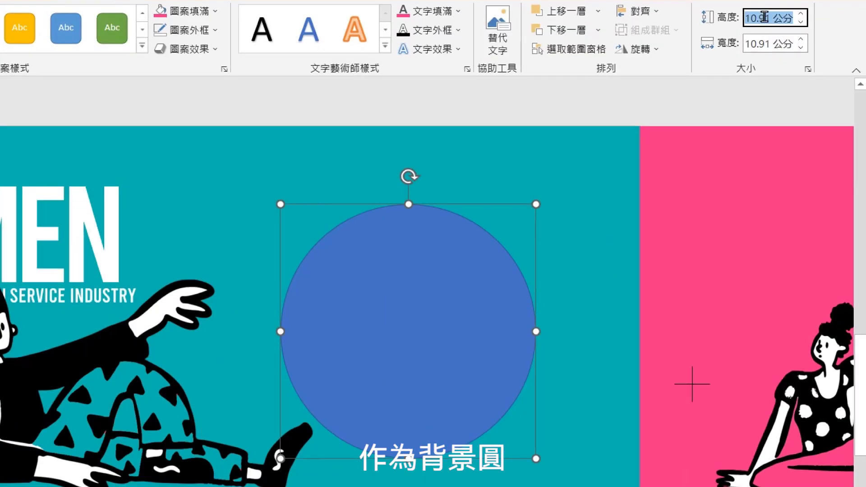
text(11)
key(Tab)
text(11)
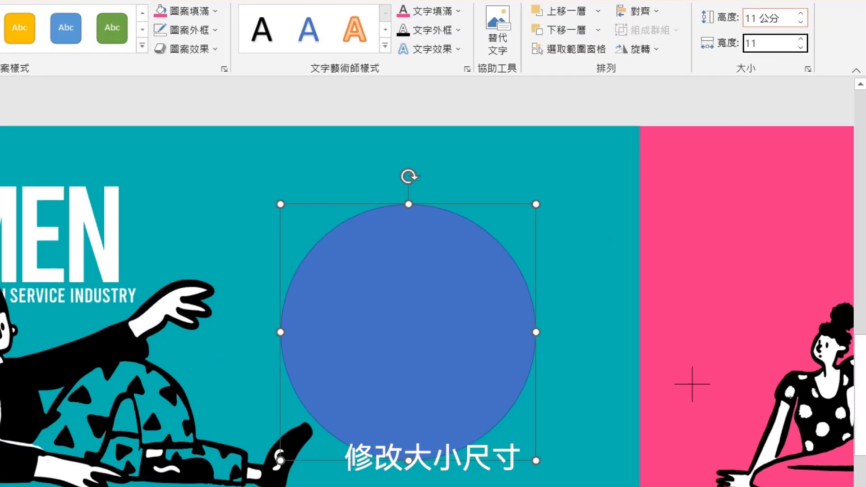
key(Return)
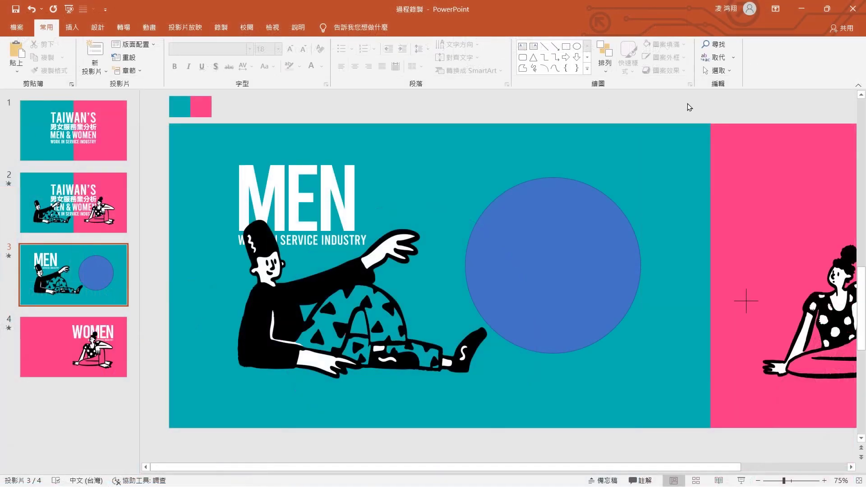
- Send the new 11 cm circle behind the donut and its label
drag(687, 104, 470, 395)
right_click(637, 174)
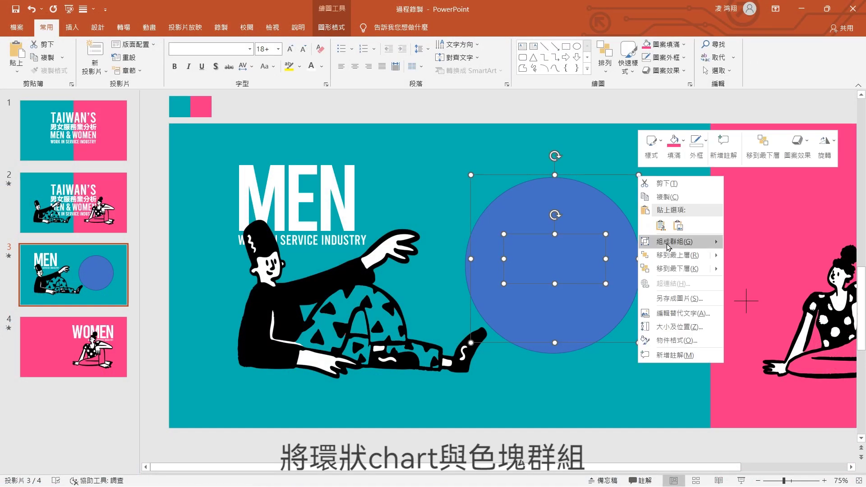
click(664, 254)
click(746, 300)
click(753, 316)
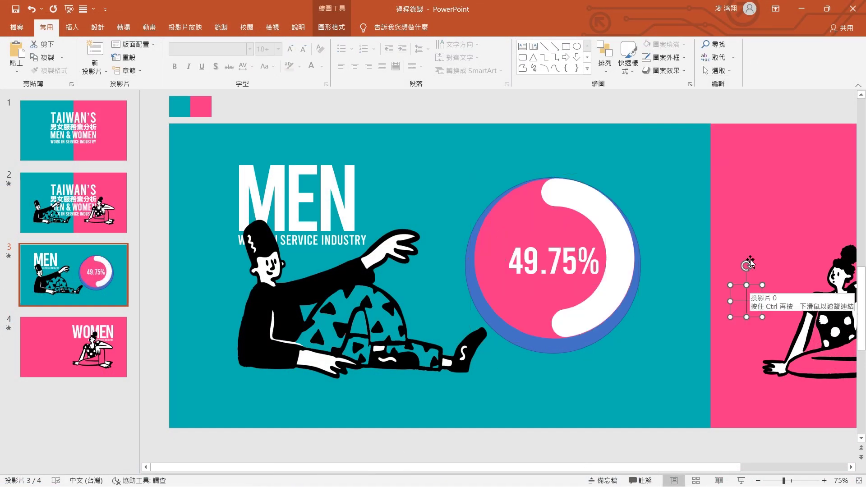
click(586, 346)
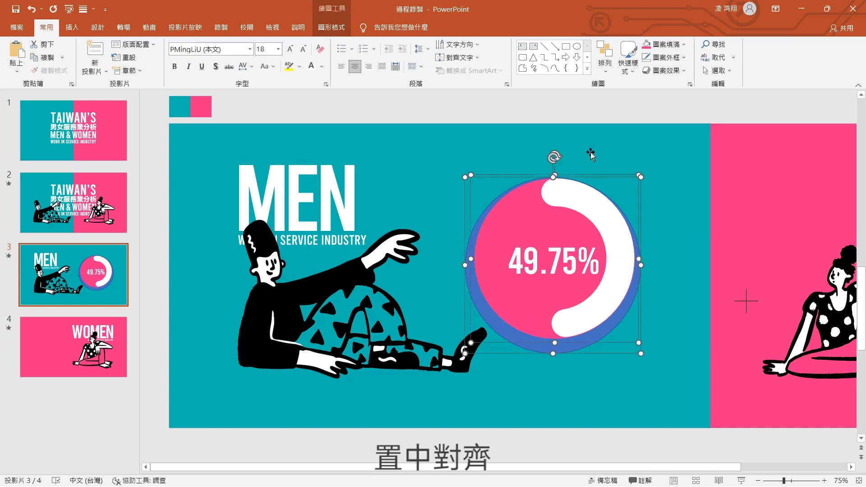
- Align the donut parts to each other's middle and nudge them up slightly
click(605, 63)
click(705, 233)
click(605, 63)
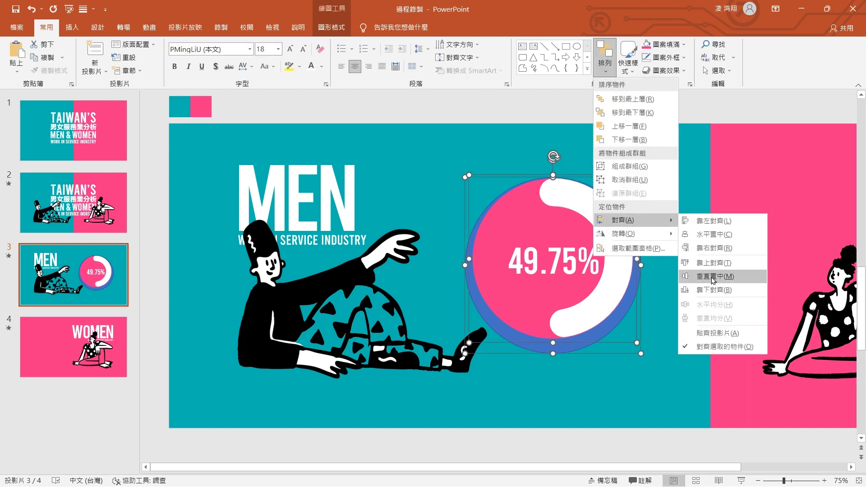
click(686, 276)
drag(672, 110, 446, 382)
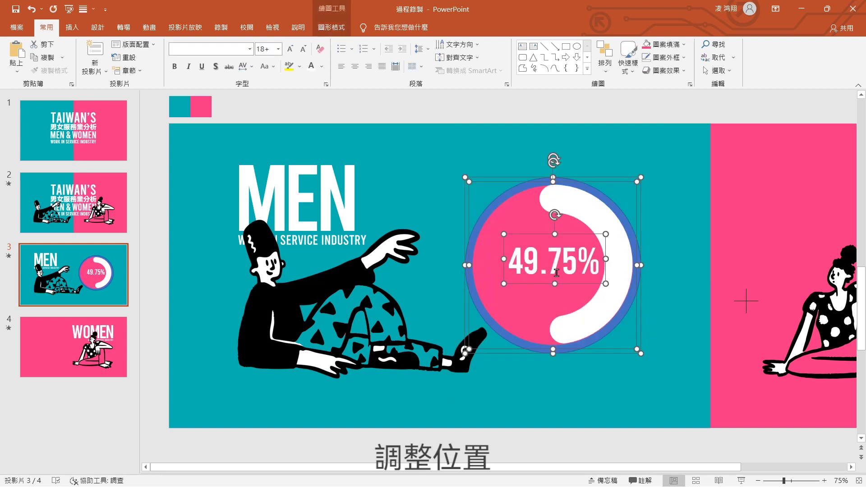
key(Up)
click(675, 116)
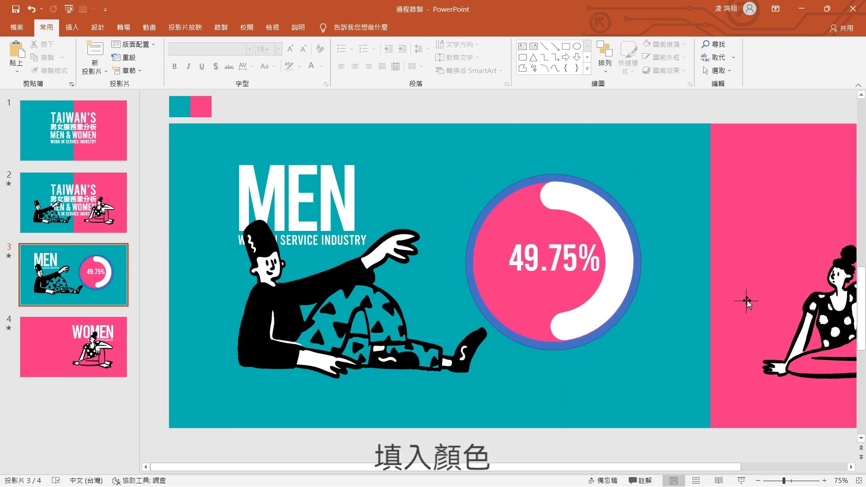
- Remove the blue outline from the donut's circle so it is plain pink
click(570, 179)
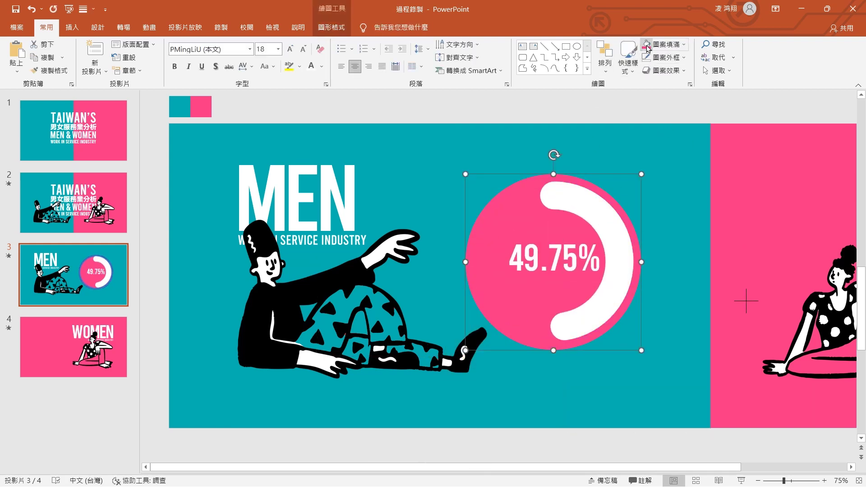
click(746, 303)
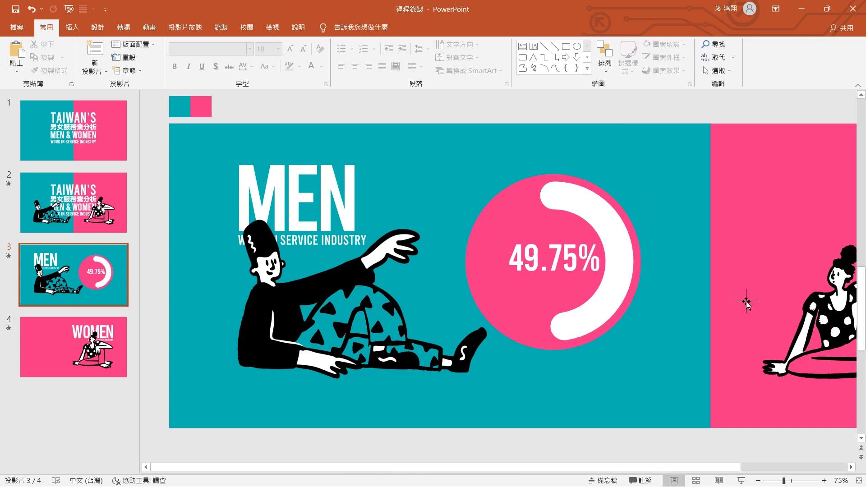
click(579, 210)
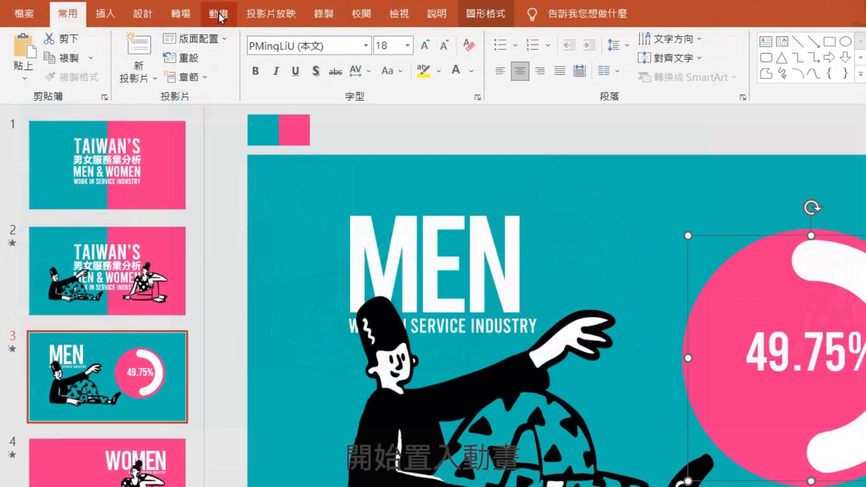
- Give the donut a 1-spoke Wheel animation, With Previous, 1 second, and preview it from slide 3
click(218, 14)
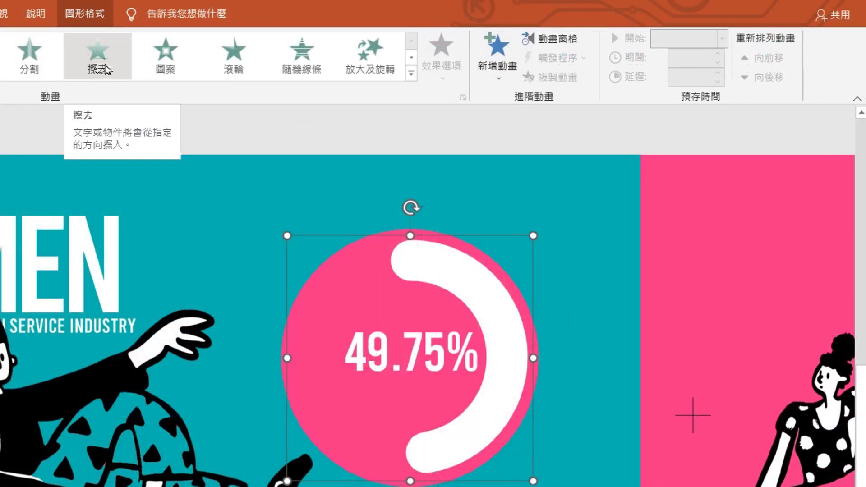
click(234, 57)
click(446, 59)
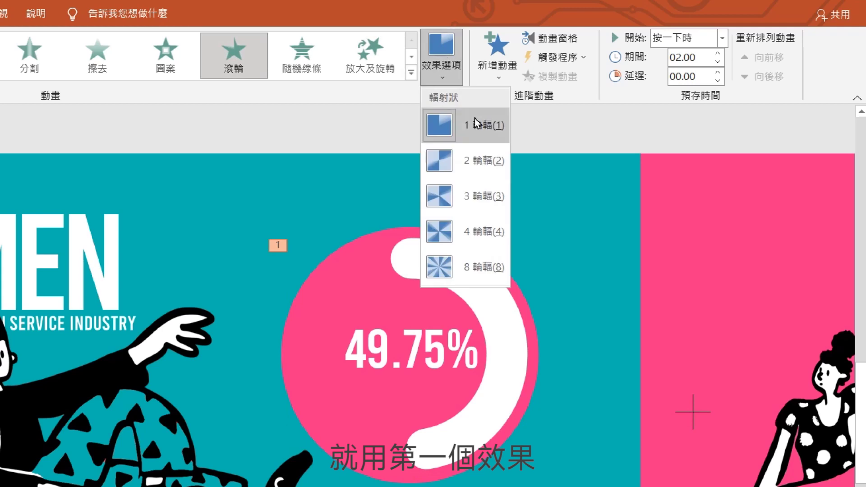
click(480, 126)
click(569, 39)
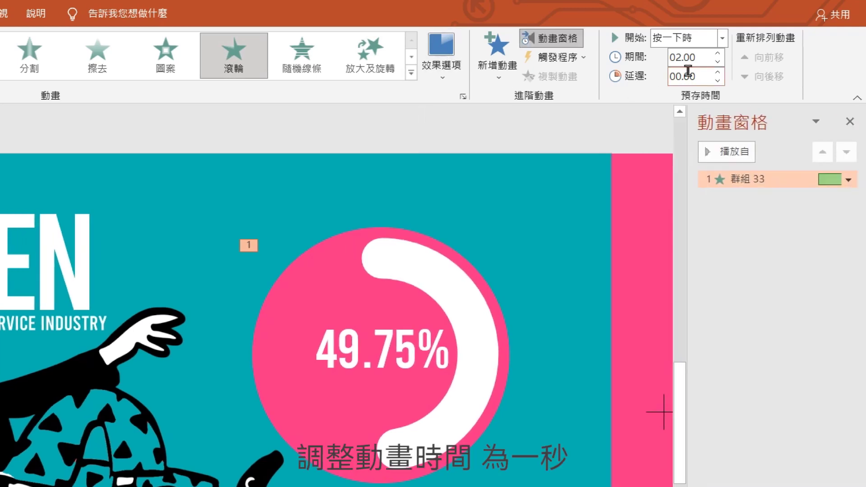
click(723, 38)
click(677, 68)
click(704, 63)
text(1)
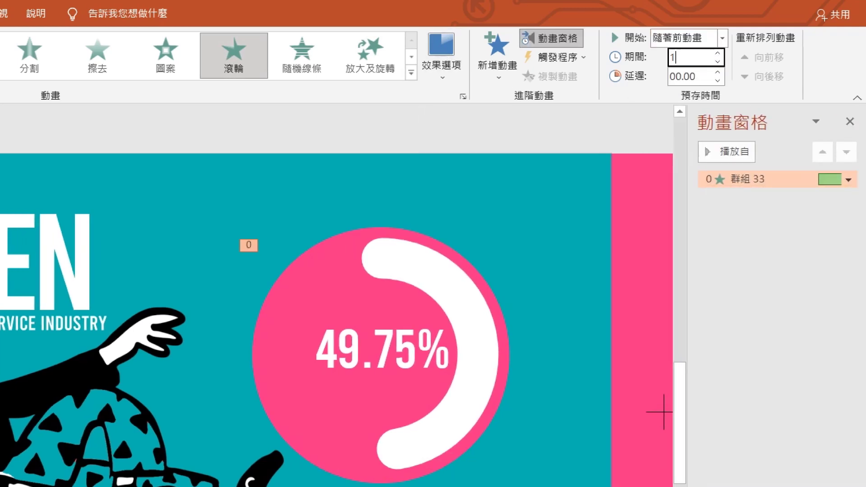
key(Return)
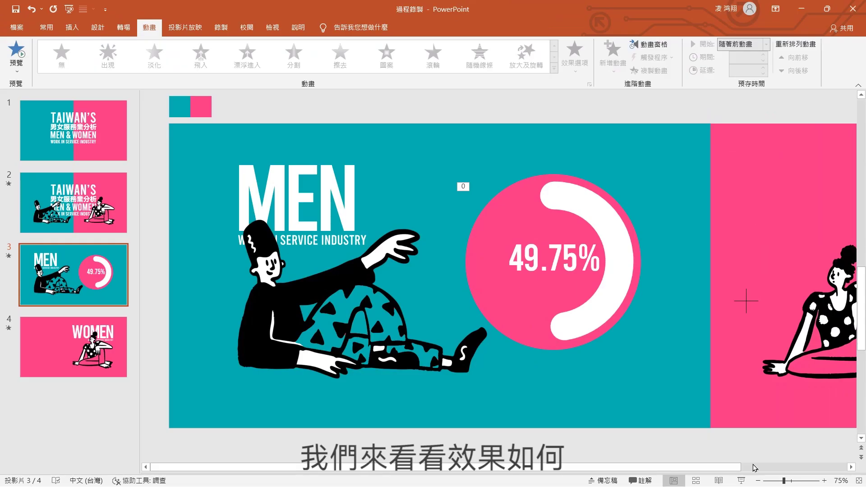
click(742, 481)
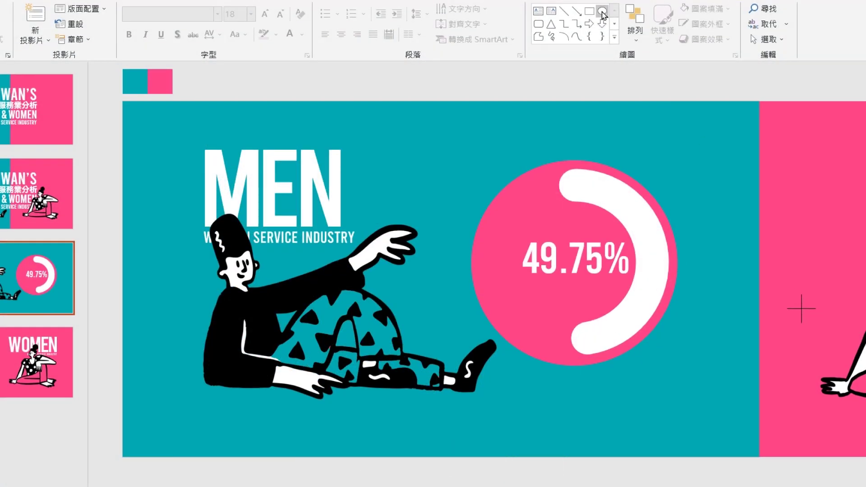
- Place a small 1.76 cm white circle at the arc's starting end and check it in the slideshow
drag(646, 227, 646, 227)
drag(643, 200, 669, 272)
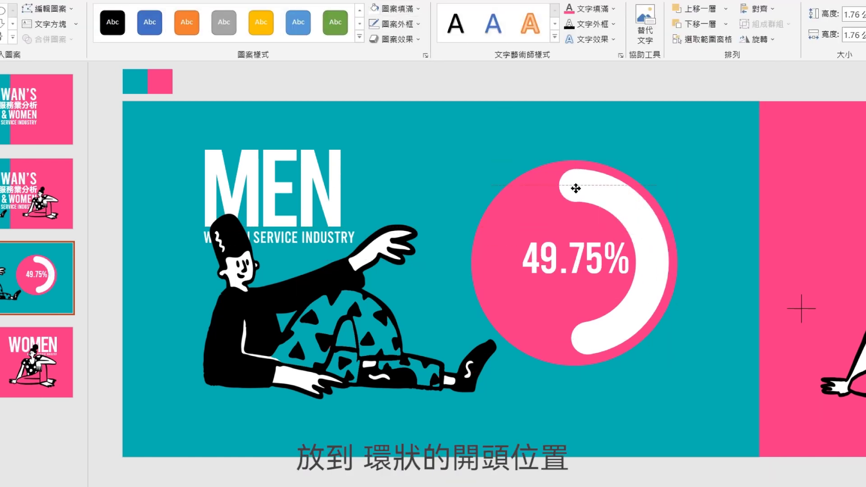
click(802, 307)
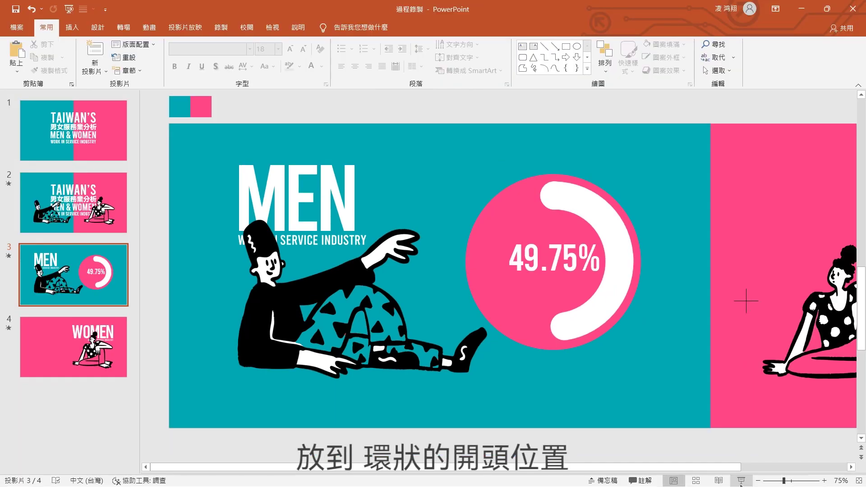
click(741, 480)
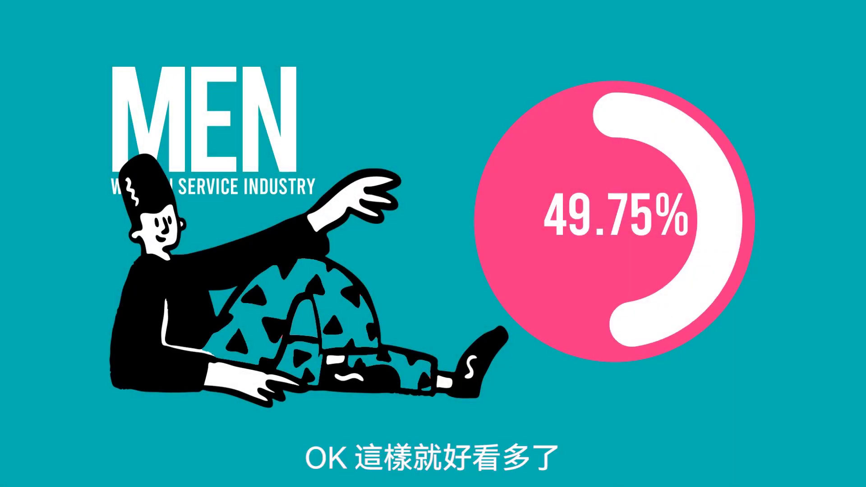
key(Escape)
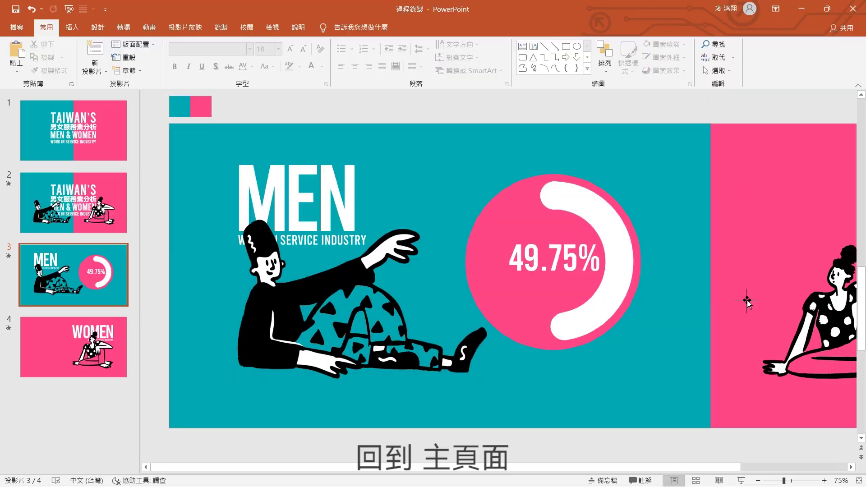
- Copy the ring chart onto slide 4 and move it left of WOMEN
drag(685, 94, 437, 391)
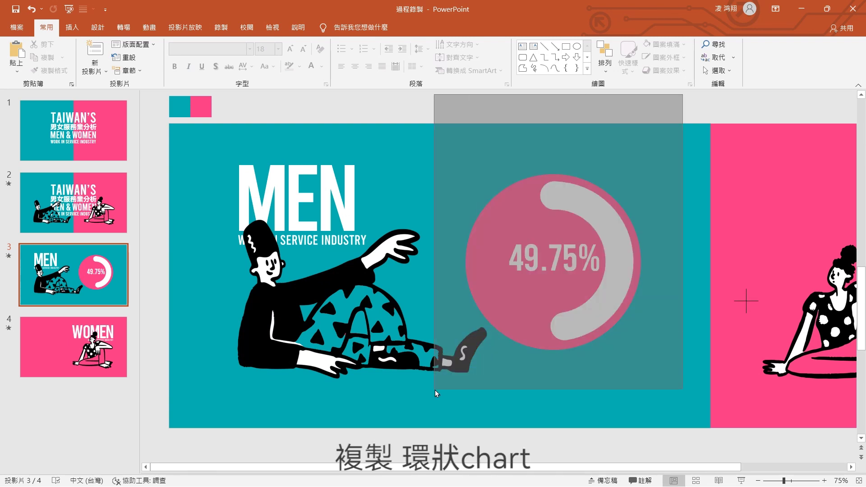
click(118, 346)
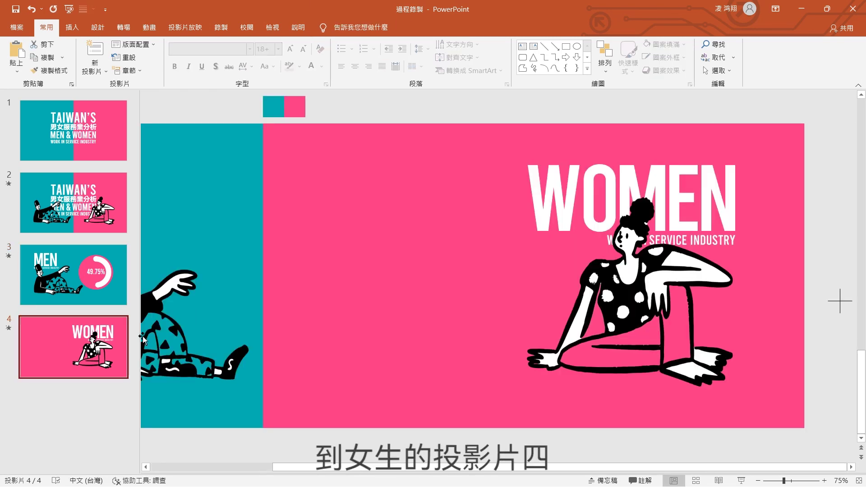
key(ctrl+v)
drag(695, 179, 462, 179)
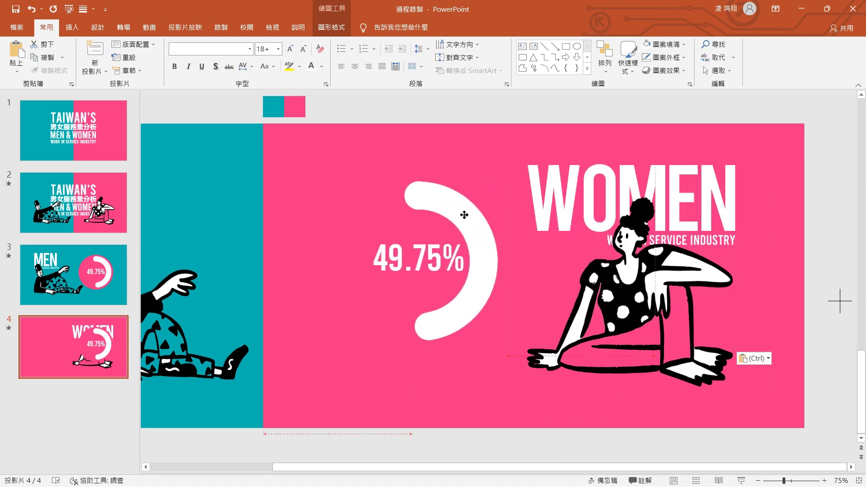
click(536, 119)
- Fill the pasted ring's circle with the slide's teal
click(452, 216)
click(667, 57)
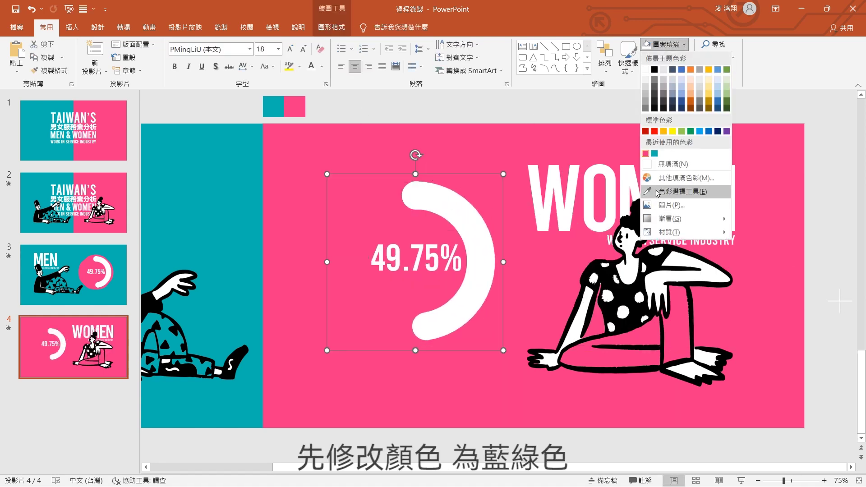
click(650, 154)
click(655, 47)
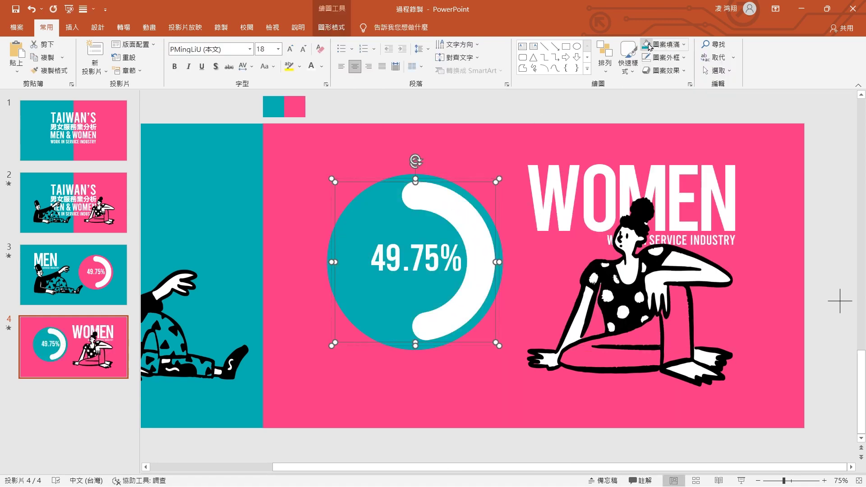
click(838, 303)
- Change the percentage label to 72.31%
drag(370, 262, 453, 264)
text(72.31)
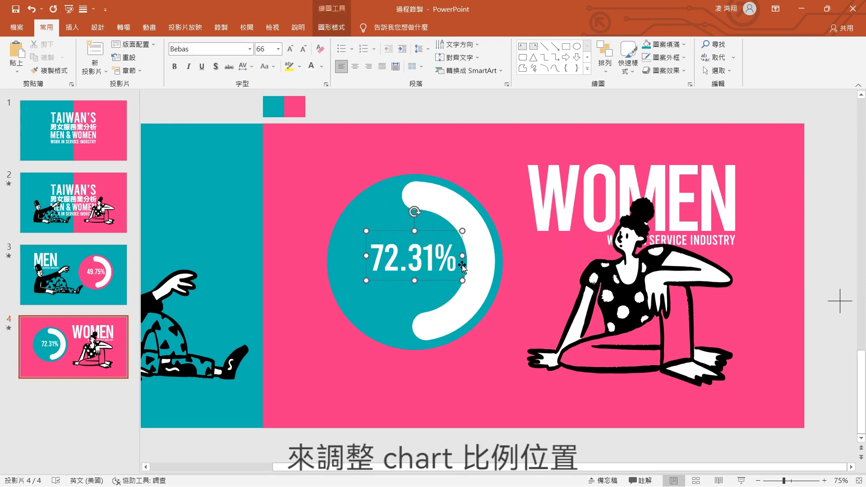
click(840, 301)
click(841, 302)
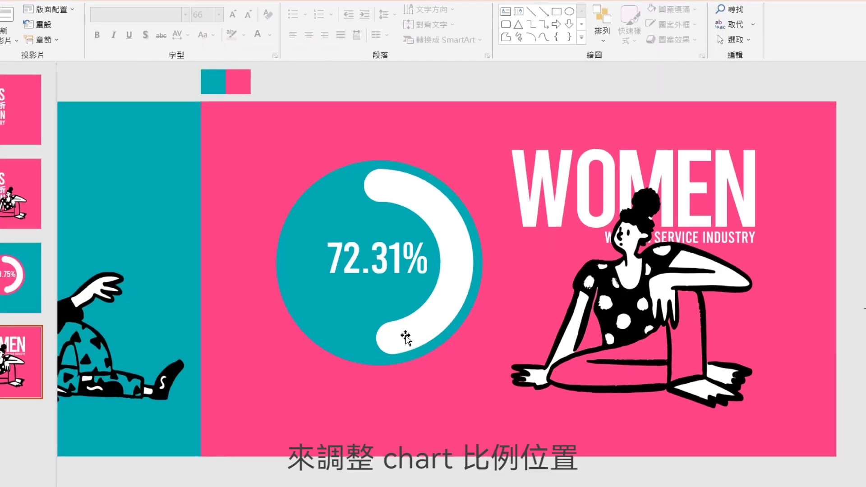
- Stretch the white arc to about 72% of the ring and preview slide 4
click(433, 322)
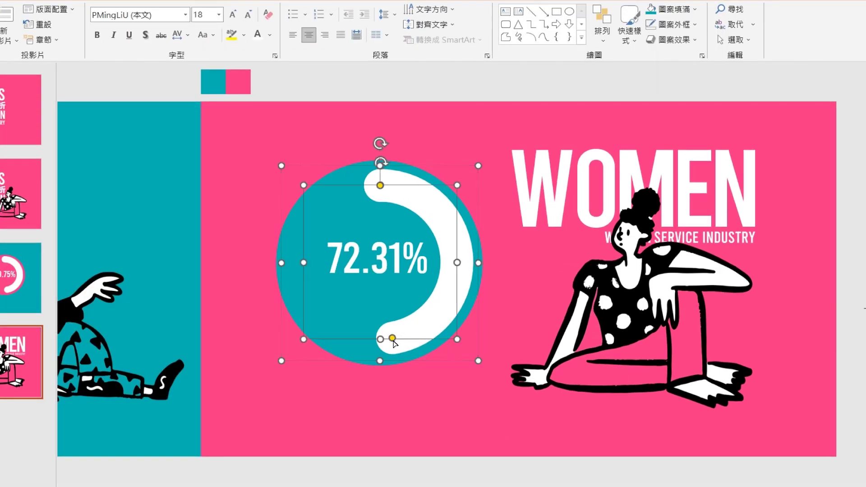
drag(428, 329, 345, 299)
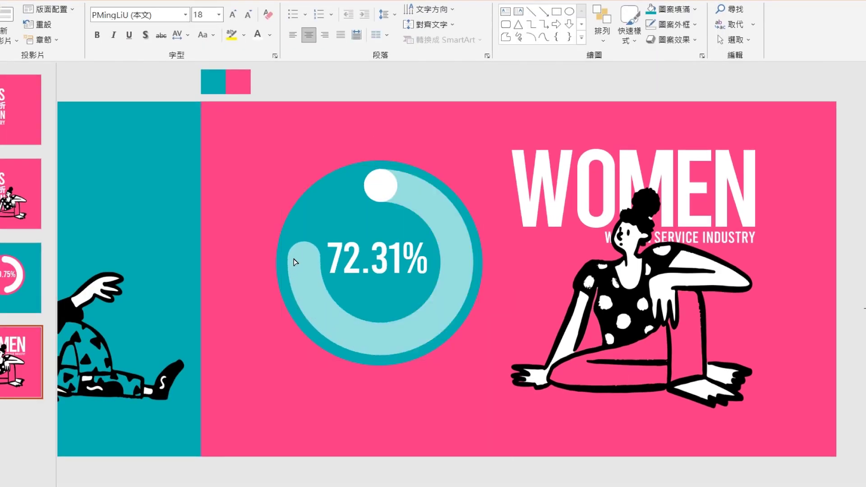
drag(296, 267, 308, 307)
click(538, 107)
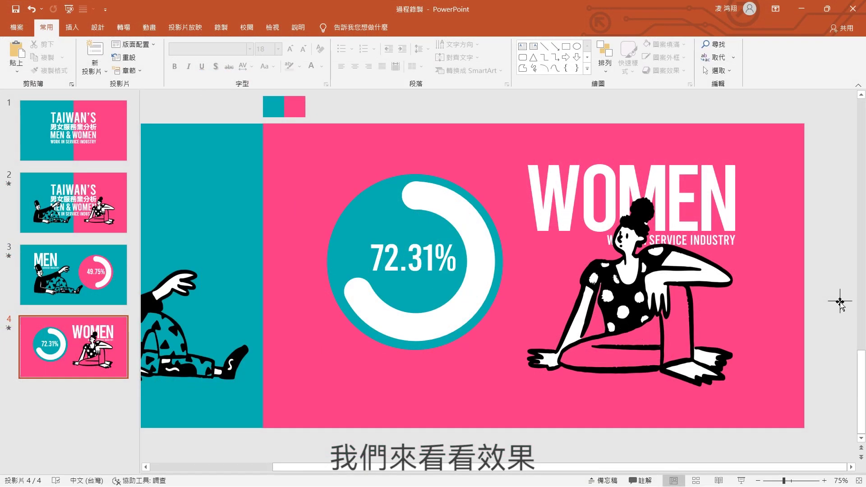
key(shift+F5)
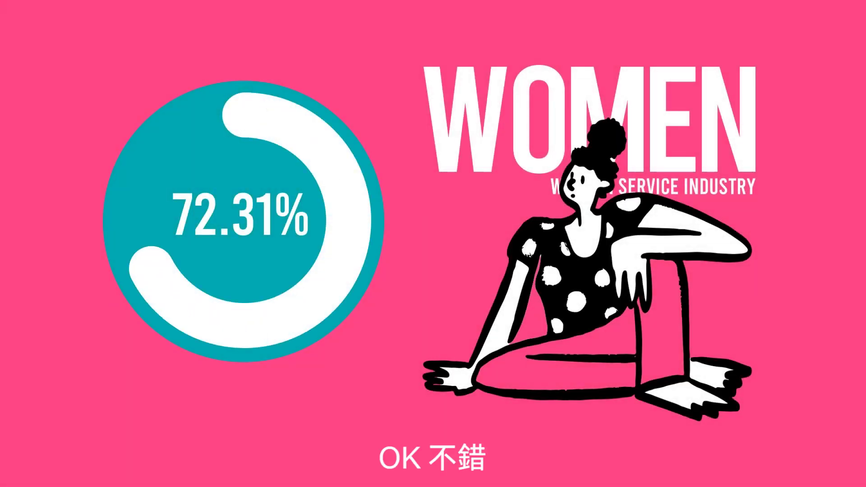
- Place the MEN circle at slide 4's lower left and the WOMEN circle at slide 3's lower right
key(Escape)
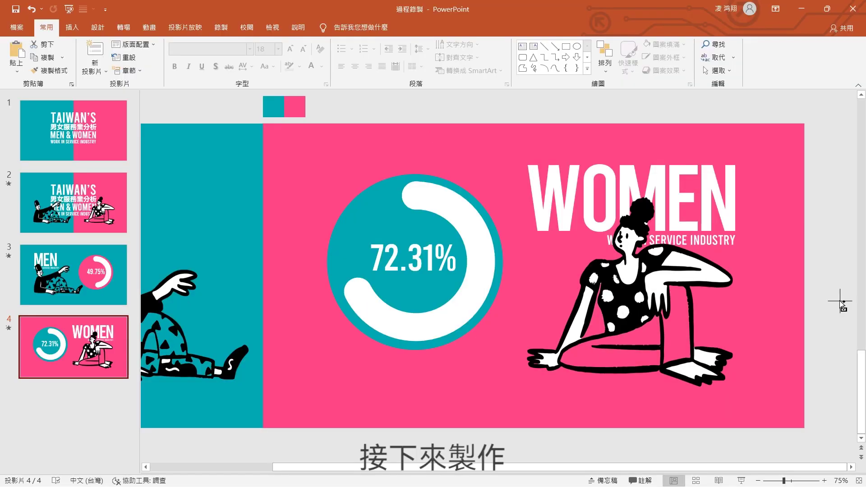
key(ctrl+v)
drag(392, 393, 277, 434)
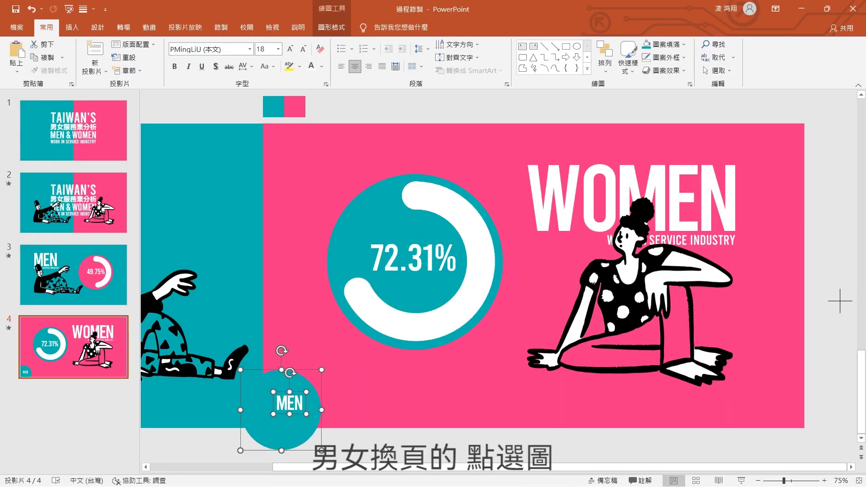
click(73, 275)
key(ctrl+v)
mouse_move(447, 290)
mouse_down()
mouse_move(672, 417)
mouse_move(672, 429)
mouse_up()
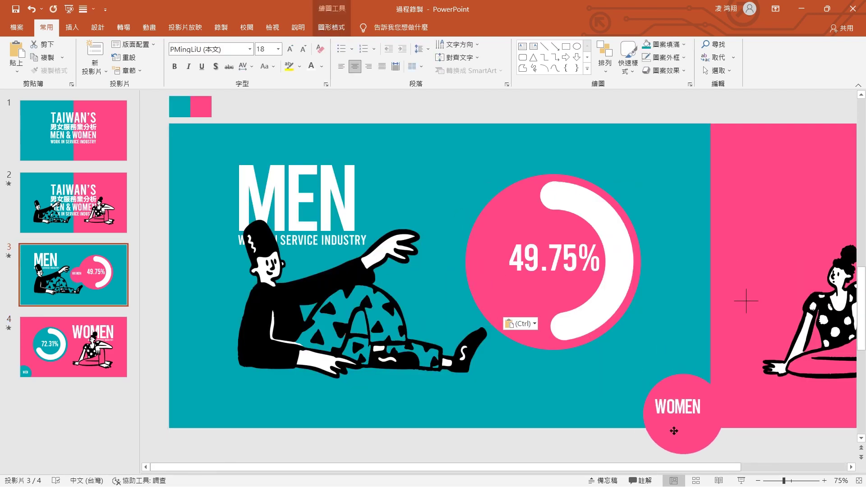
key(Escape)
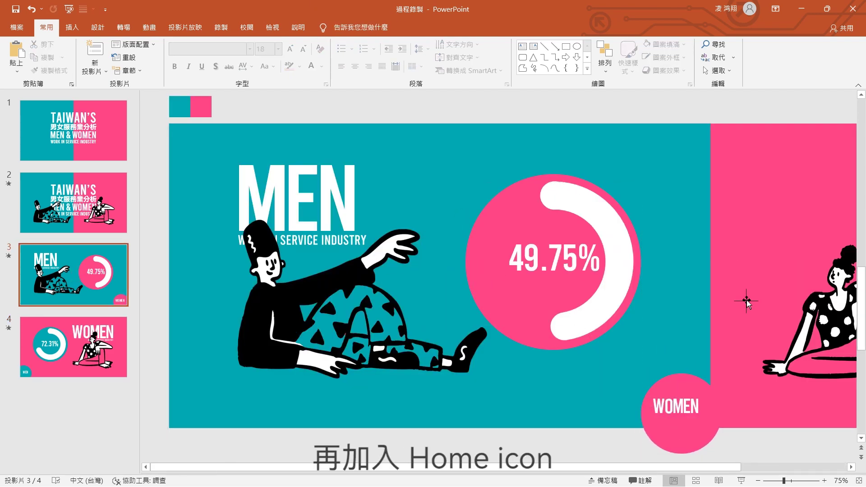
- Paste the home icon at the MEN slide's bottom-left and hyperlink it to slide 2
key(ctrl+v)
mouse_move(460, 272)
mouse_down()
mouse_move(610, 368)
mouse_move(232, 399)
mouse_up()
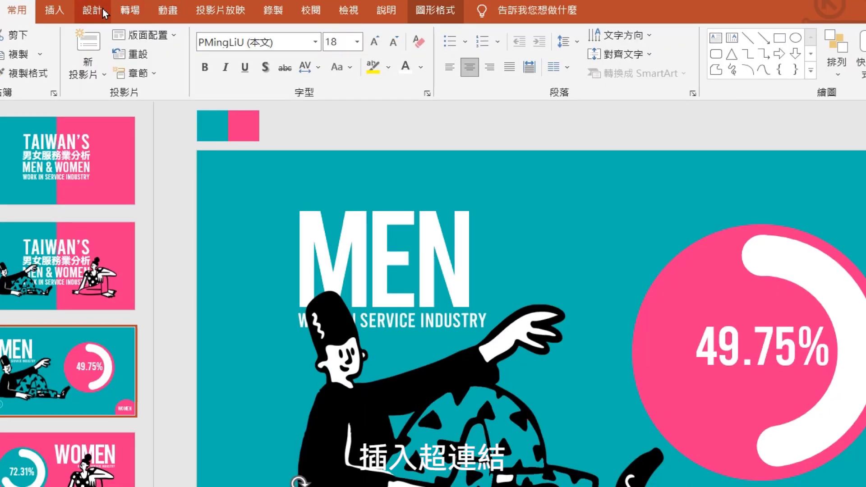
click(70, 28)
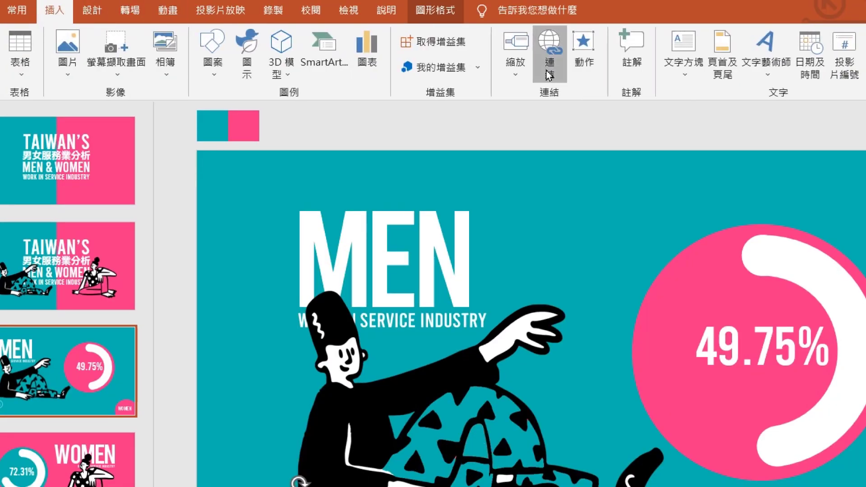
click(550, 52)
click(414, 291)
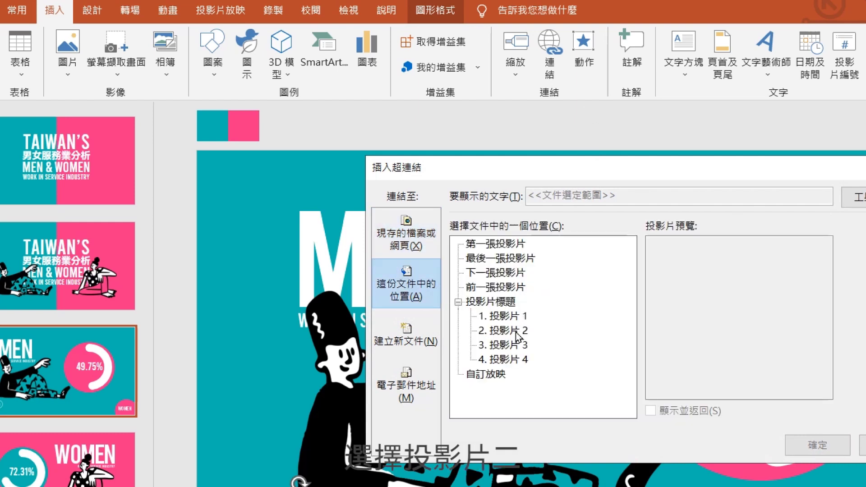
click(516, 333)
click(810, 446)
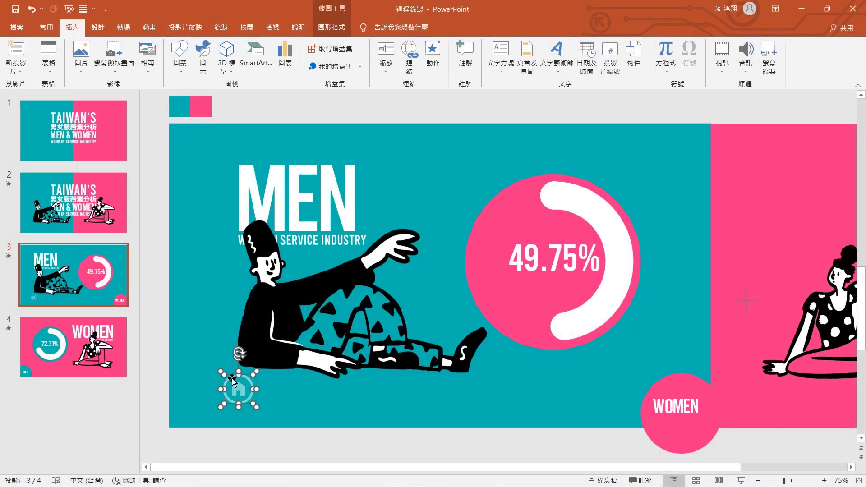
click(409, 56)
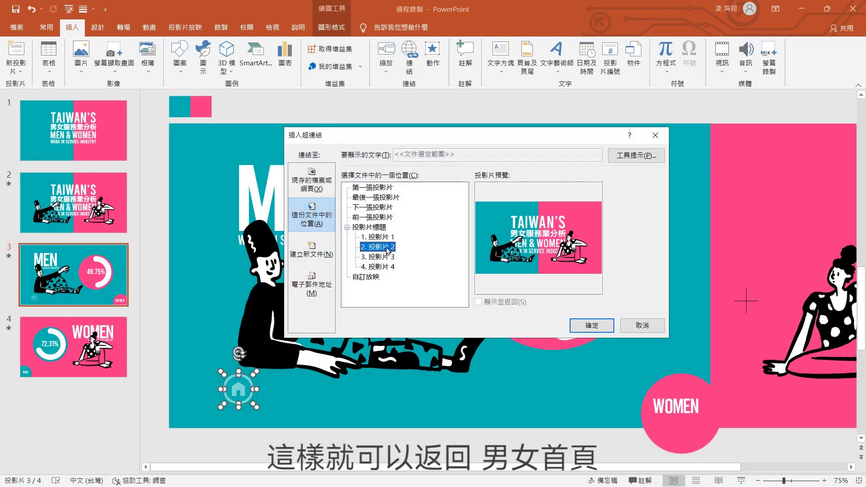
click(588, 324)
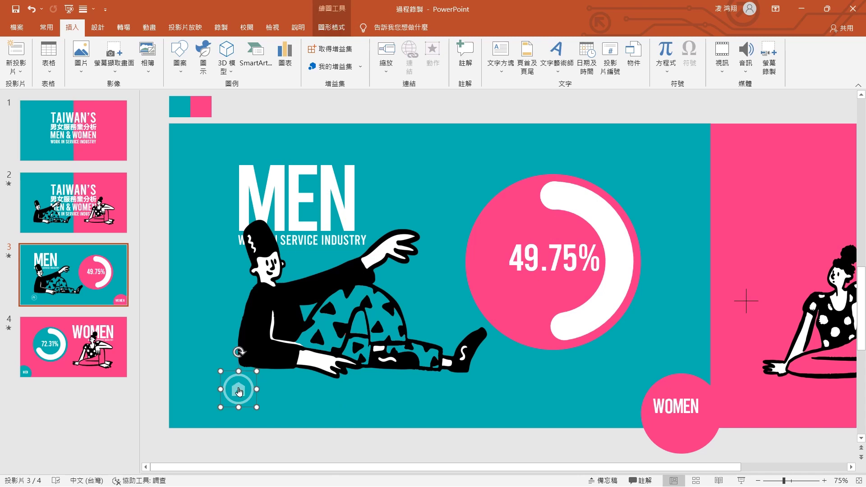
- Copy the linked home icon to the WOMEN slide's bottom-right corner
key(ctrl+c)
click(74, 347)
key(ctrl+v)
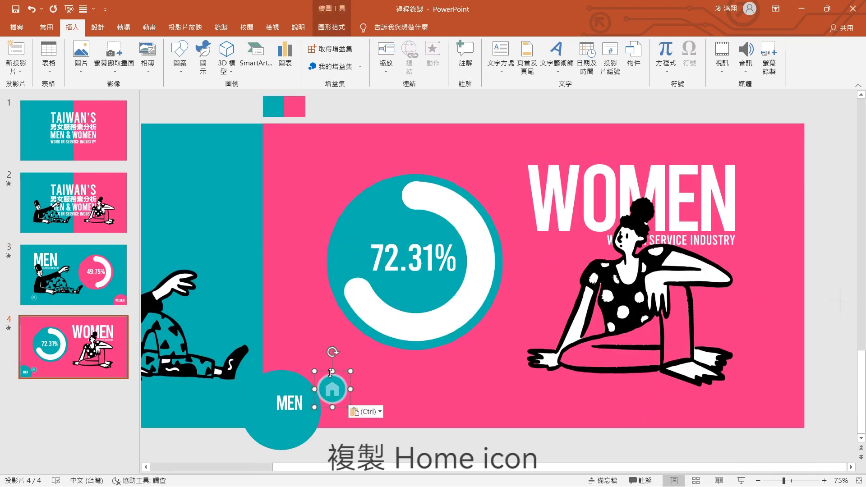
drag(333, 388, 730, 417)
click(743, 419)
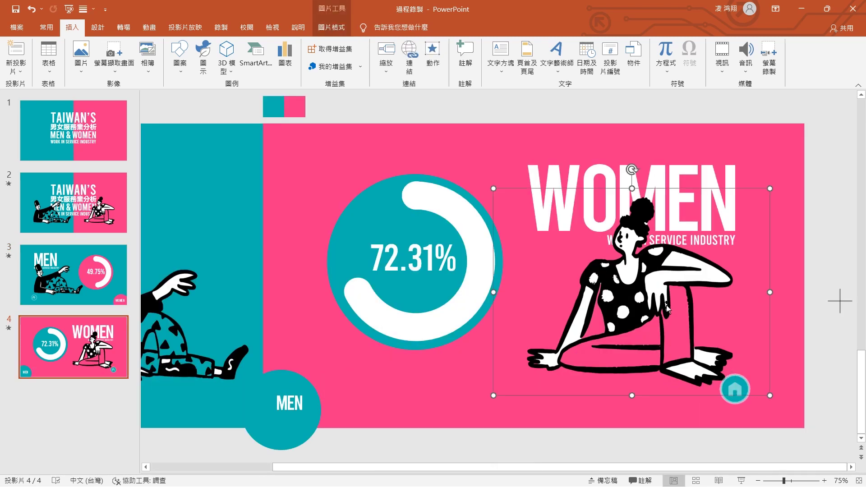
- Fill the WOMEN slide's home icon with the recent pink
click(738, 381)
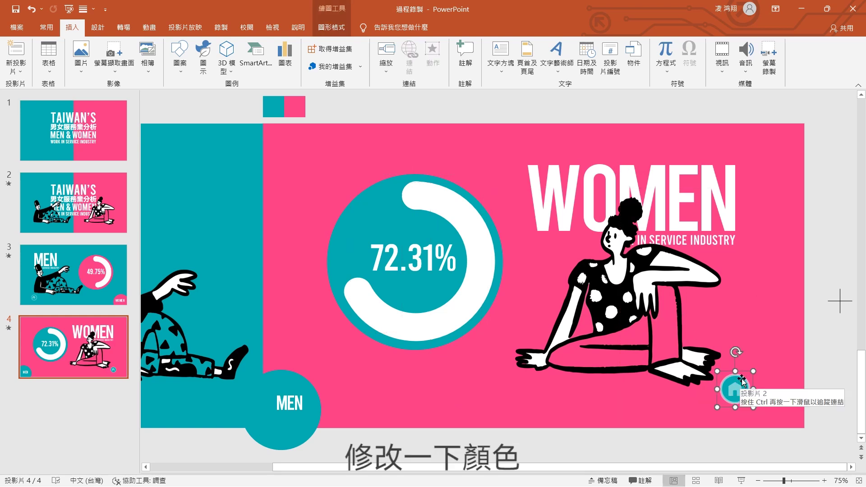
key(alt+h)
click(681, 45)
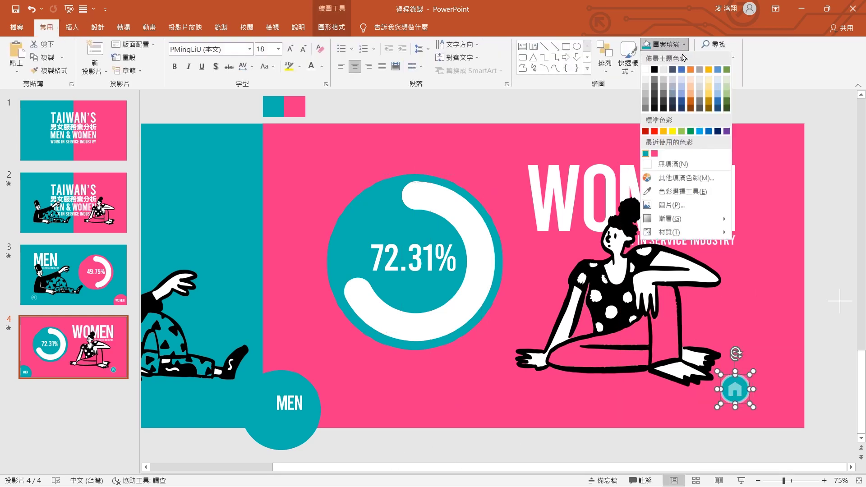
click(655, 154)
key(Escape)
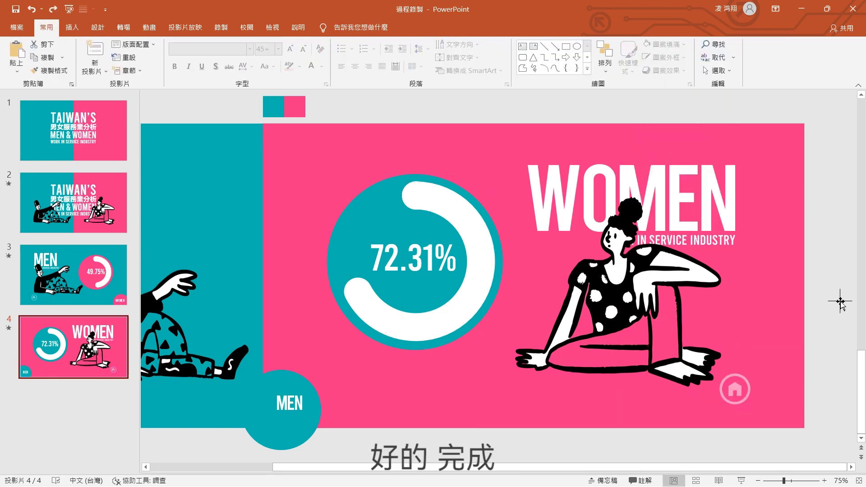
click(73, 203)
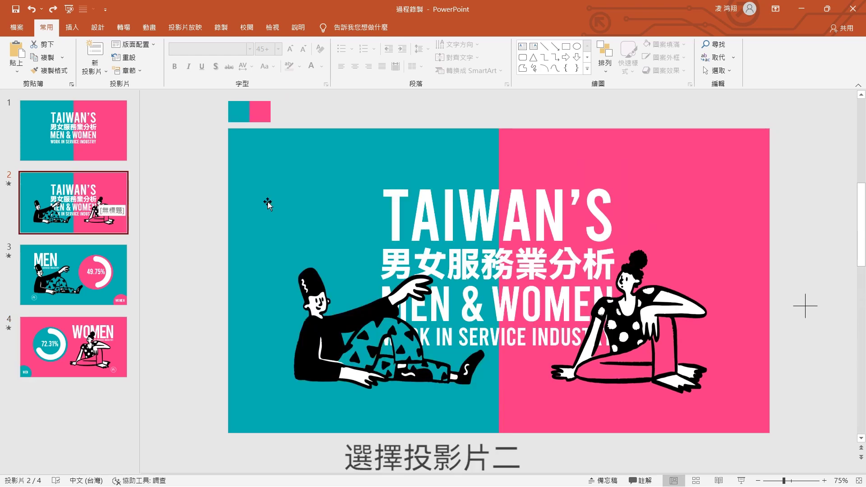
- Hyperlink the man illustration on slide 2 to slide 3, the MEN slide
click(343, 316)
click(72, 27)
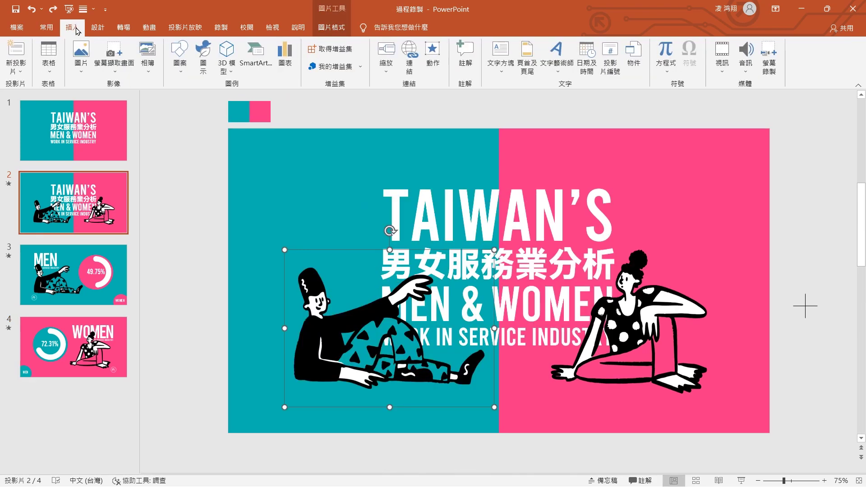
click(409, 63)
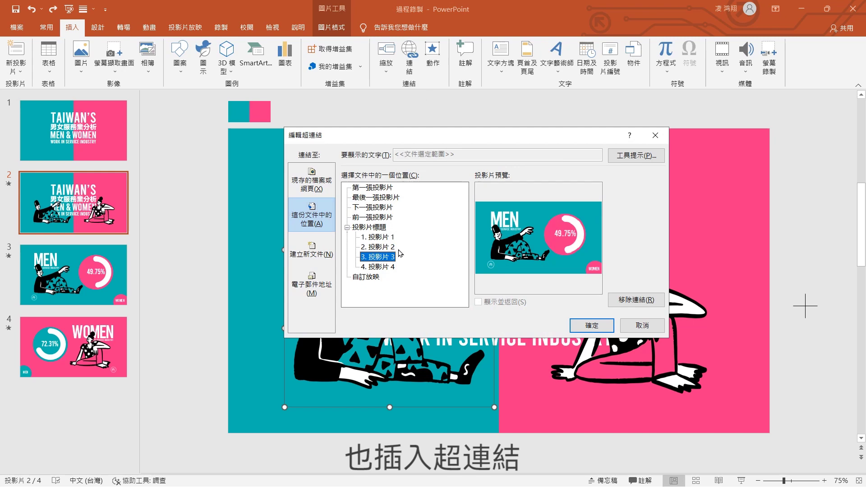
click(592, 325)
- Hyperlink the woman illustration to slide 4, the WOMEN slide
click(586, 316)
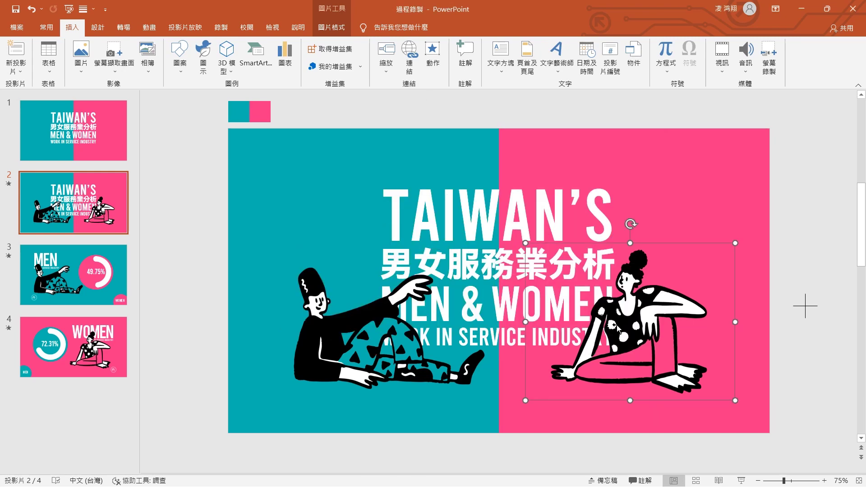
click(409, 72)
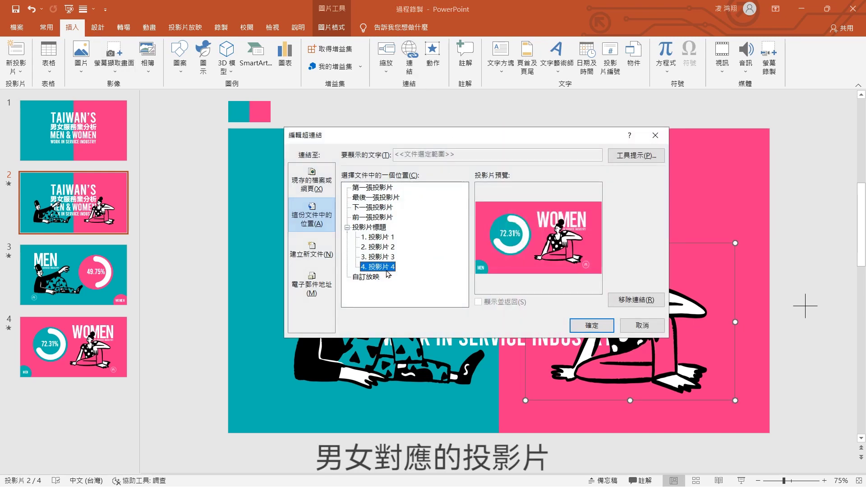
click(586, 326)
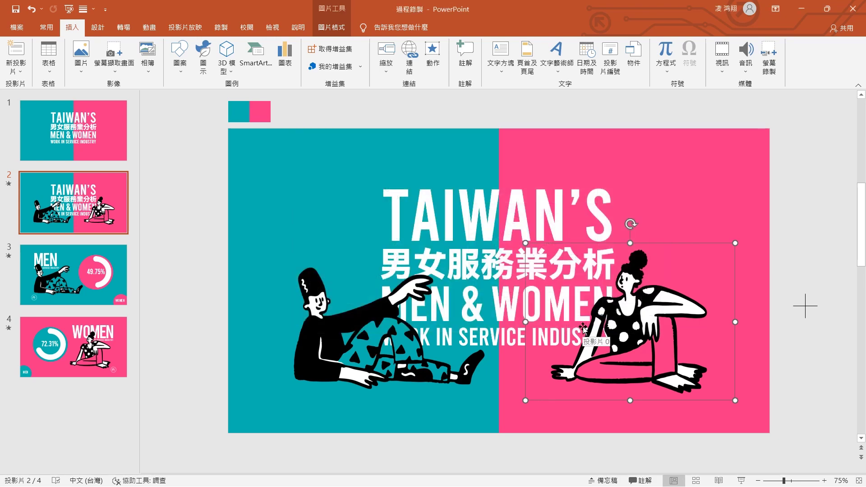
click(805, 306)
click(104, 205)
key(ctrl+c)
- Paste the copy of slide 2 as slide 5 and delete its title text
click(103, 410)
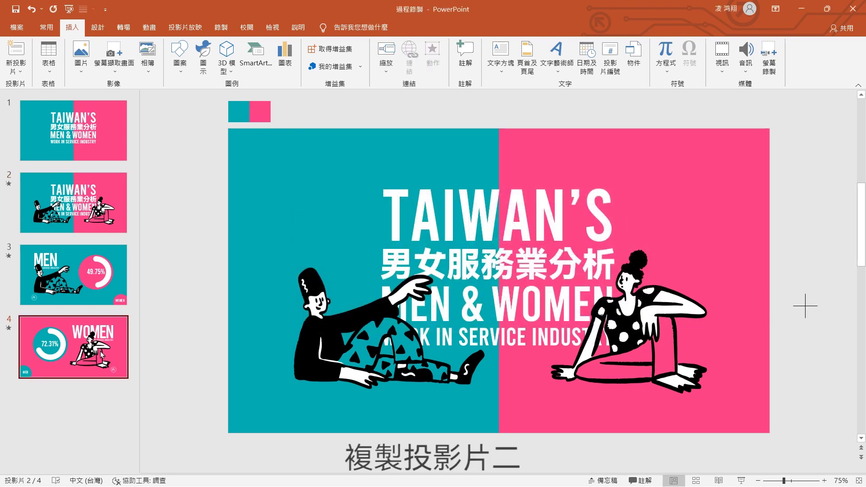
key(ctrl+v)
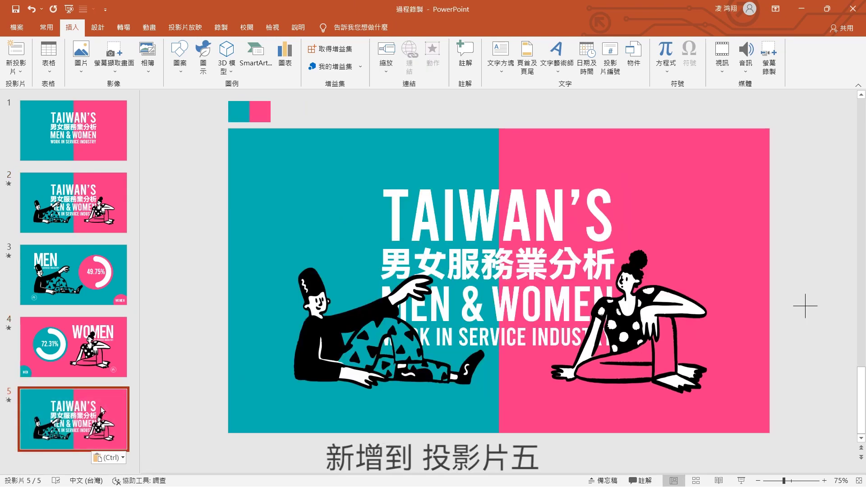
click(511, 213)
key(Delete)
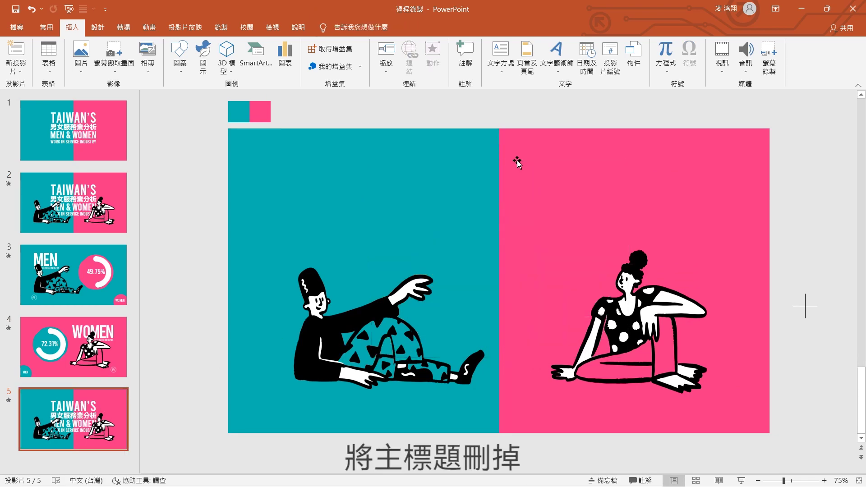
- Copy the 49.75% donut from the MEN slide onto slide 5's teal half
click(96, 273)
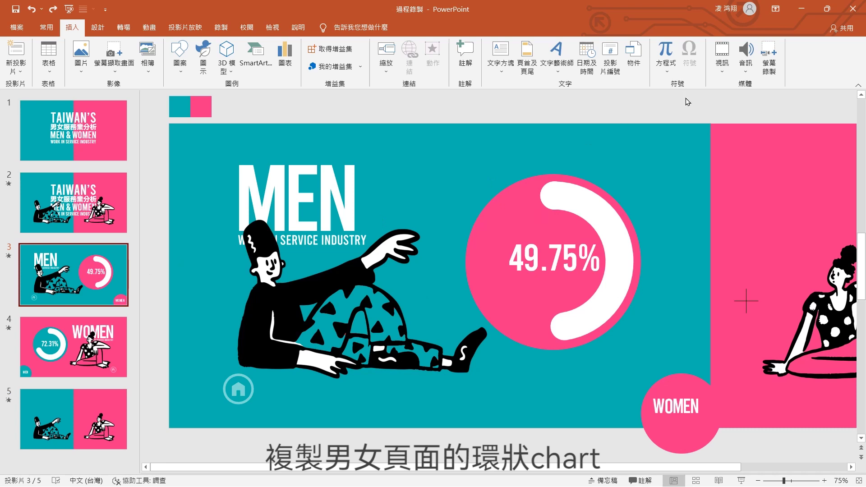
click(586, 140)
click(70, 424)
key(ctrl+v)
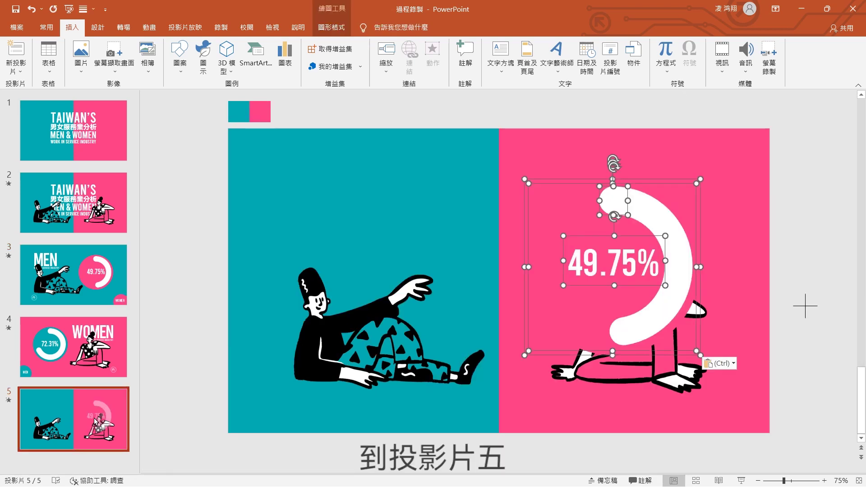
drag(705, 189, 491, 189)
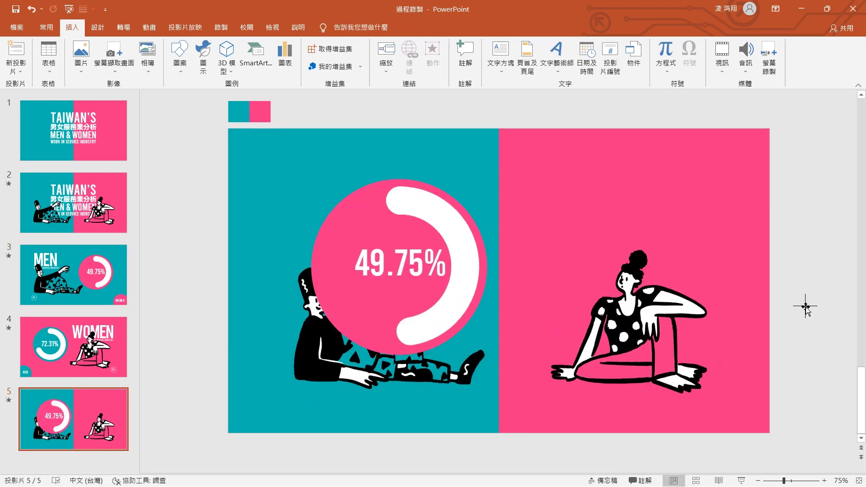
click(396, 229)
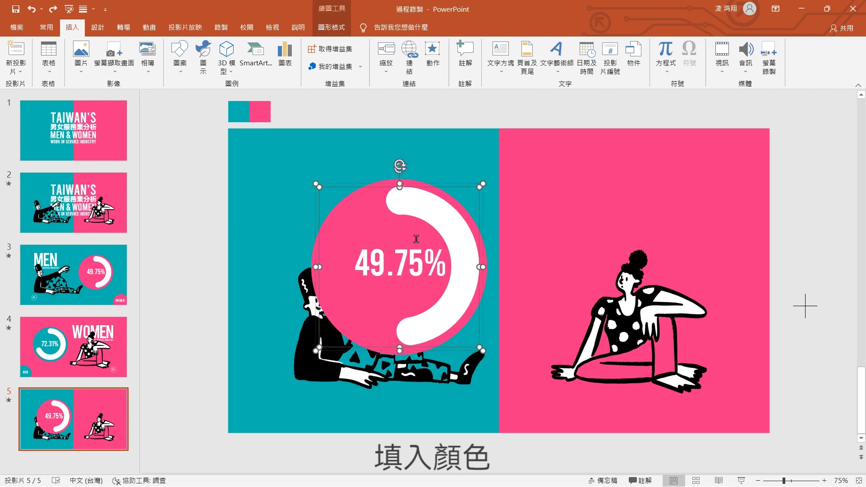
- Make the donut's inner circle dark grey, 7.5 × 7.5 cm, centred in the ring
click(46, 27)
click(683, 44)
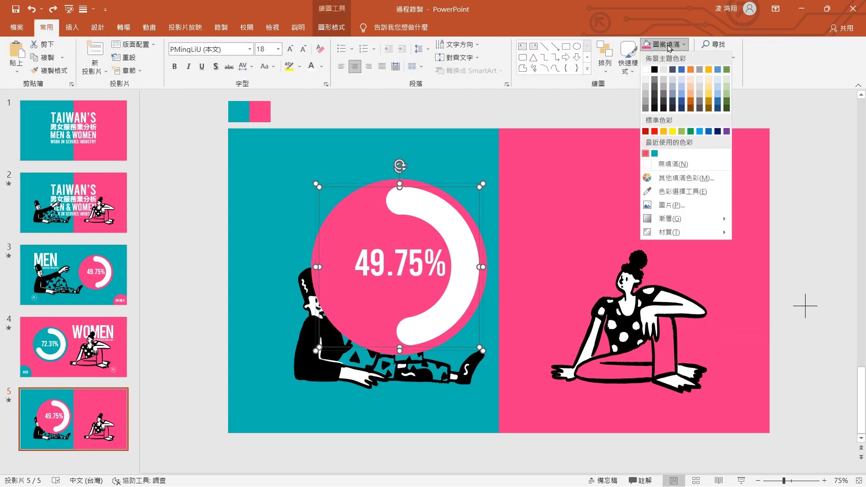
click(656, 89)
click(345, 223)
right_click(354, 219)
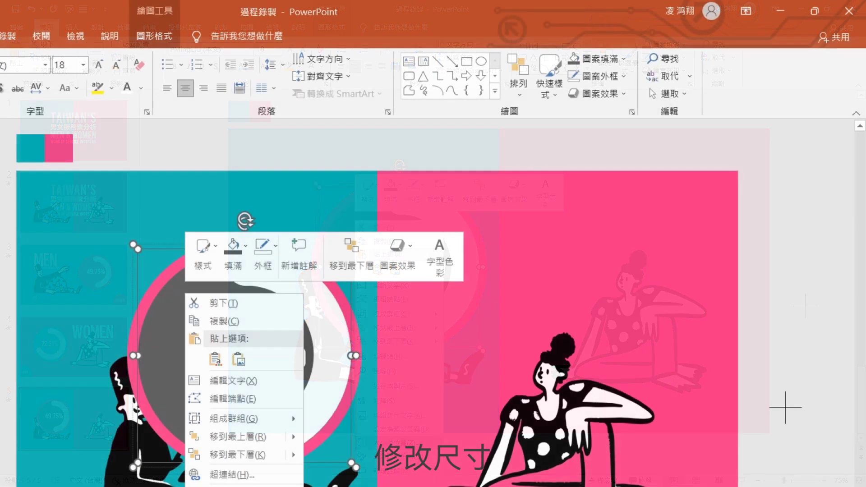
click(380, 444)
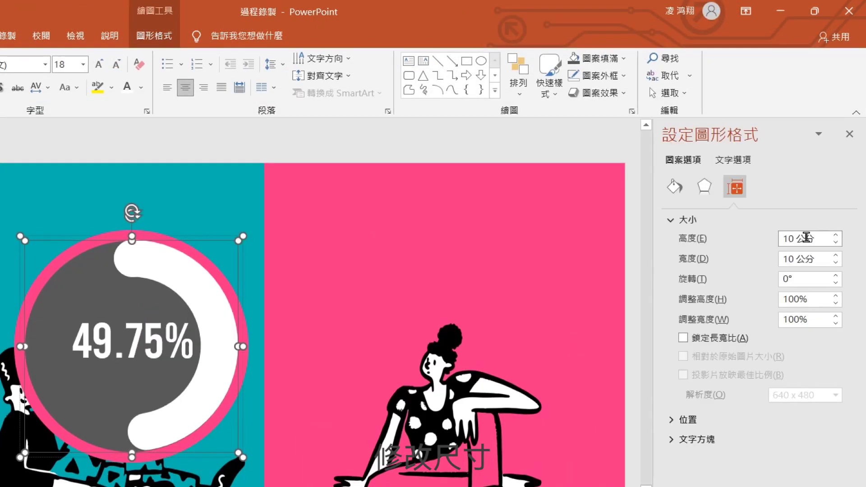
key(Tab)
text(7.5)
key(Return)
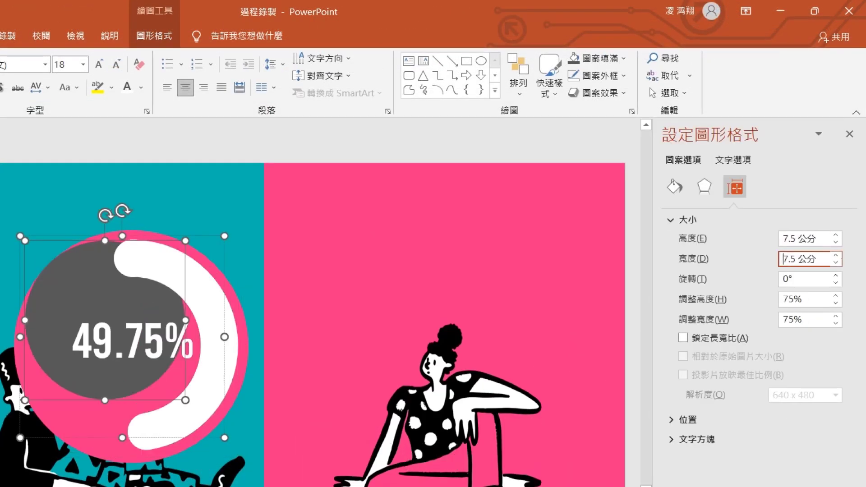
click(849, 135)
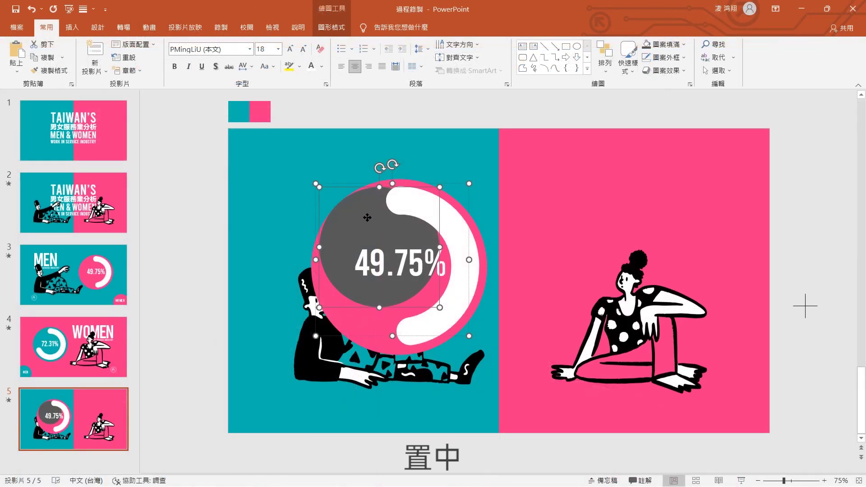
drag(367, 218, 381, 232)
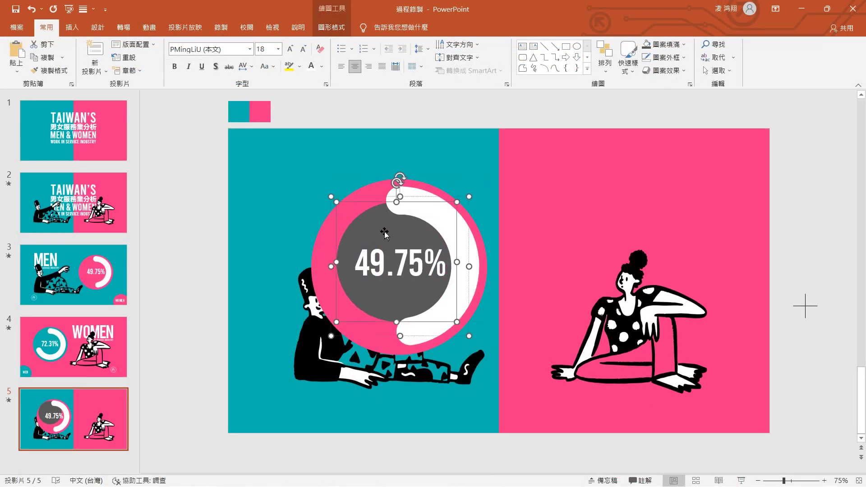
- Bring up the outline options for the donut's white arc
click(401, 261)
shift+click(443, 216)
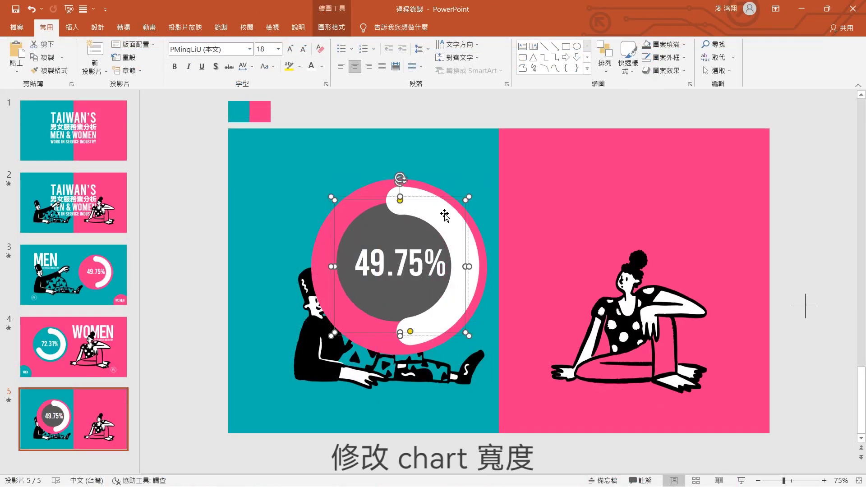
click(685, 58)
mouse_move(683, 219)
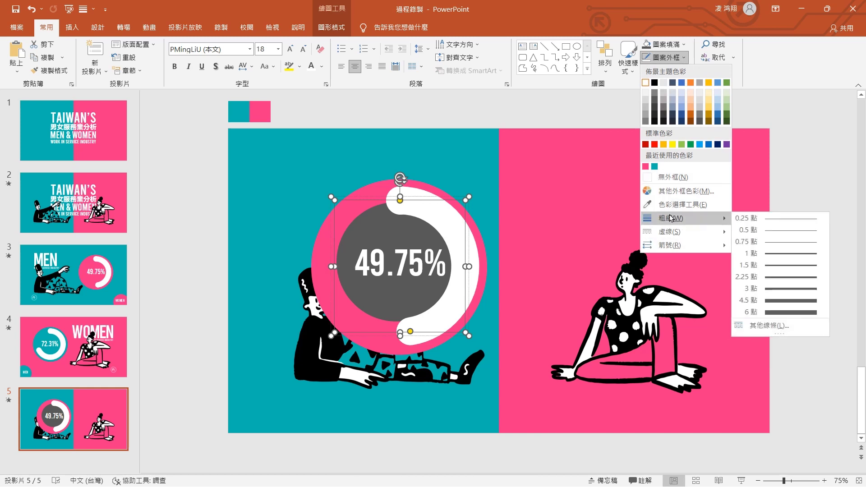
- Set the white arc's line width to 30 pt
click(754, 327)
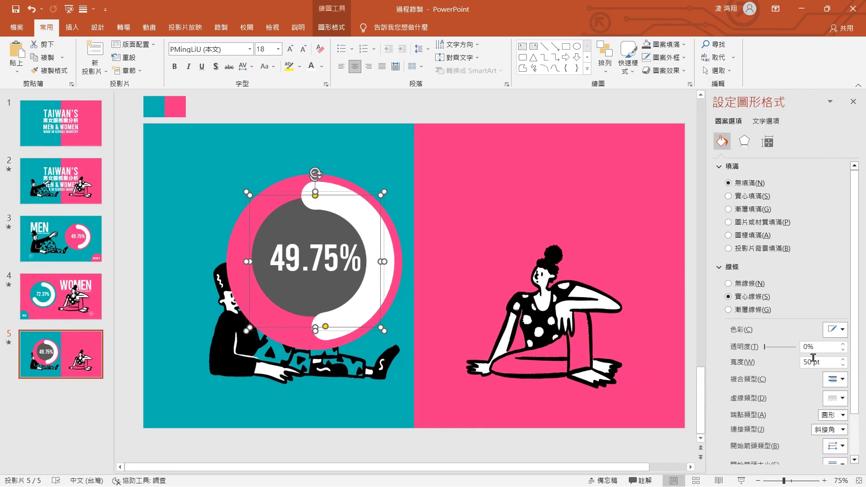
text(30)
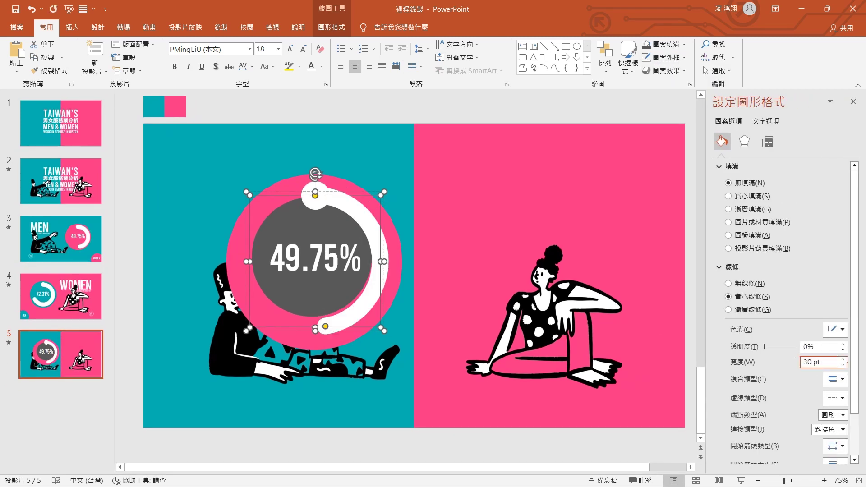
click(853, 101)
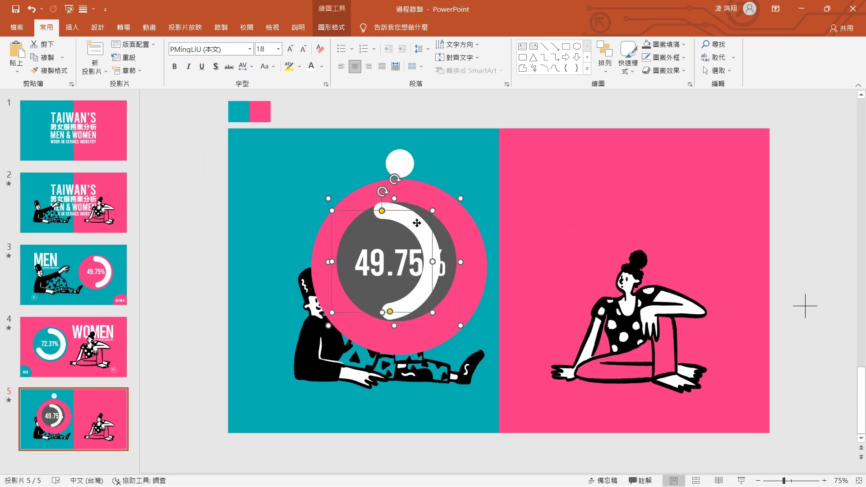
- Resize the small white round cap to fit the arc's starting end
click(447, 262)
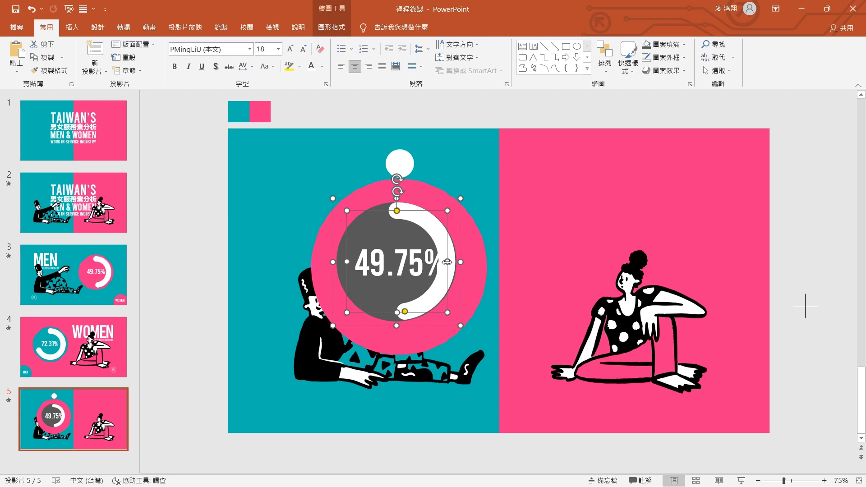
click(750, 222)
click(400, 164)
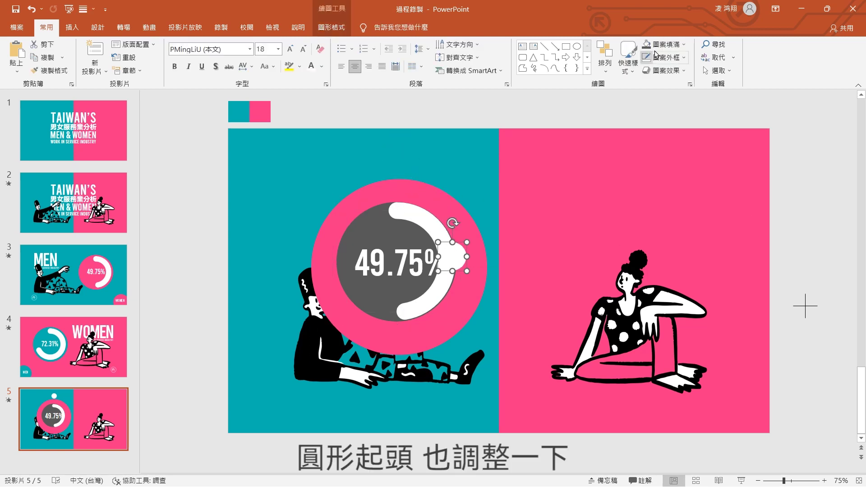
drag(467, 242, 468, 242)
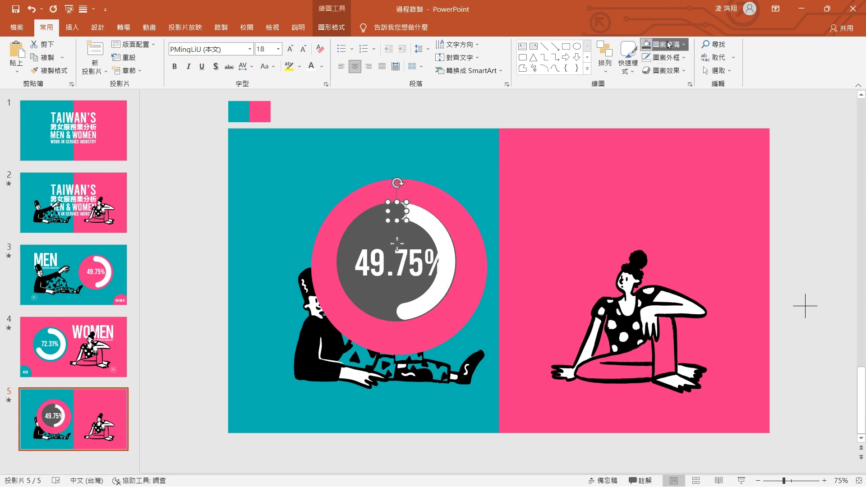
- Make the 49.75% label slightly smaller and centre it on the grey circle
click(417, 259)
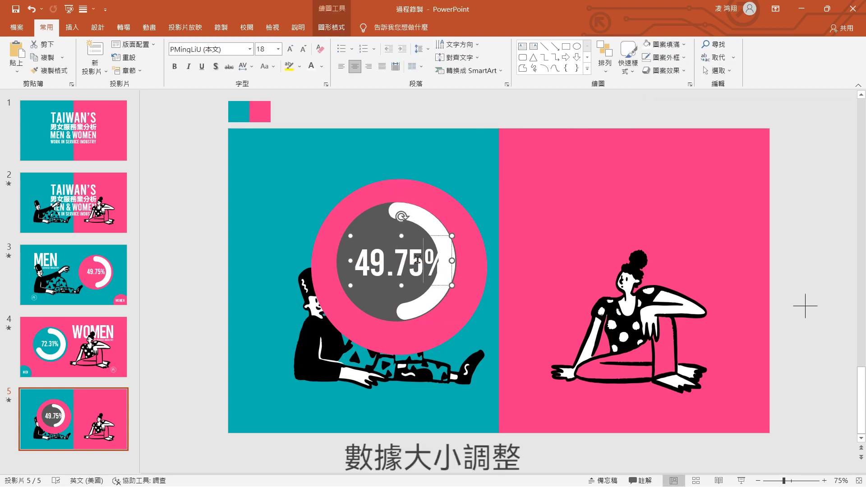
click(303, 50)
shift+click(369, 223)
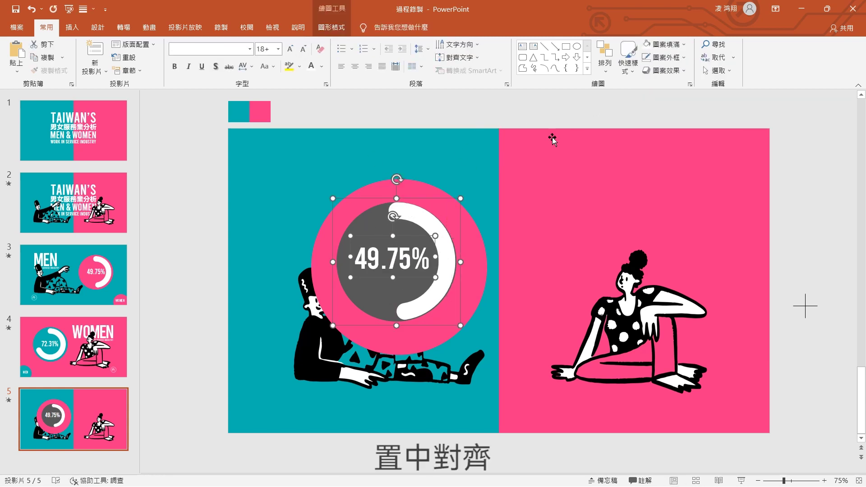
click(605, 63)
click(686, 232)
click(605, 63)
click(686, 276)
- Resize the pink outer circle to 8 cm by 8 cm
click(620, 142)
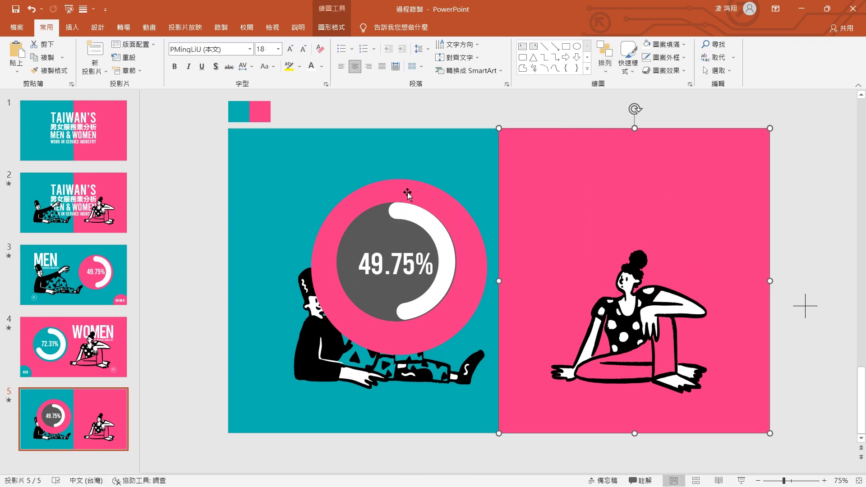
click(409, 188)
right_click(411, 194)
click(445, 413)
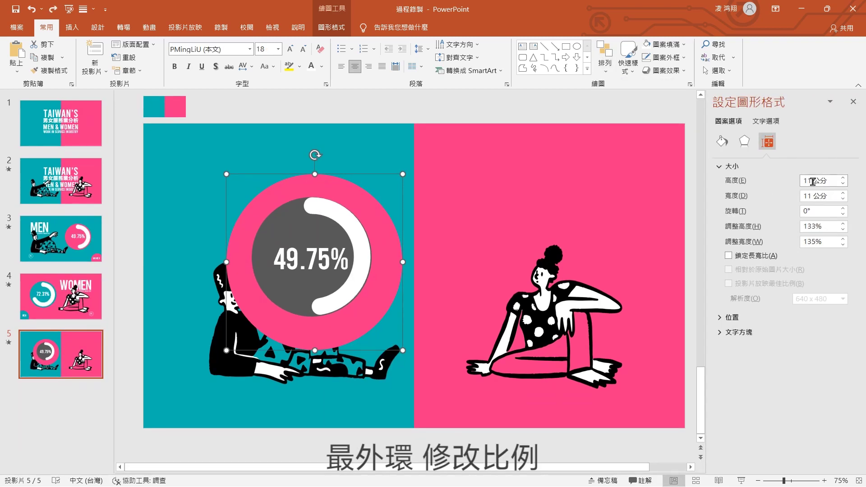
text(8)
key(Tab)
text(8)
key(Return)
click(853, 101)
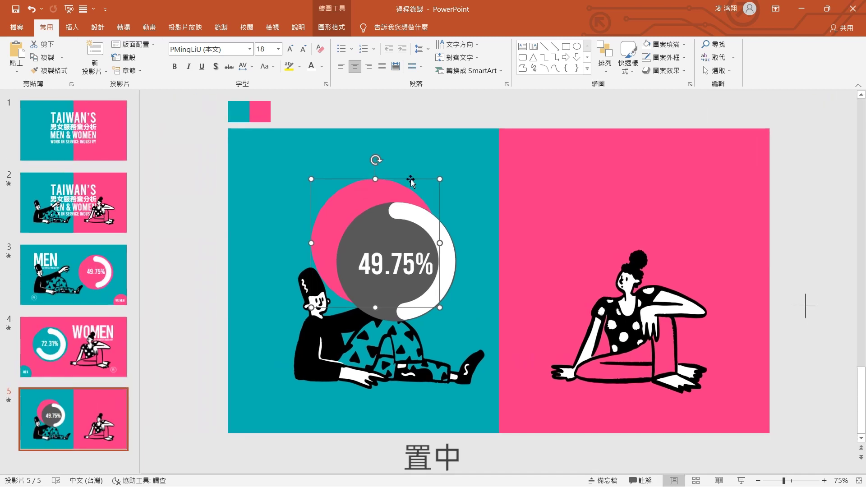
- Fill the inner circle pink, move the donut up, and copy it onto the pink half
click(356, 233)
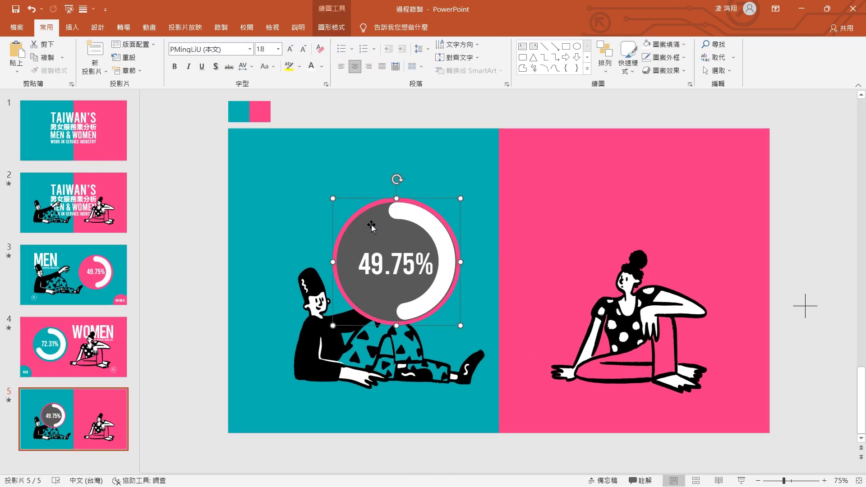
click(683, 44)
click(649, 132)
shift+click(396, 265)
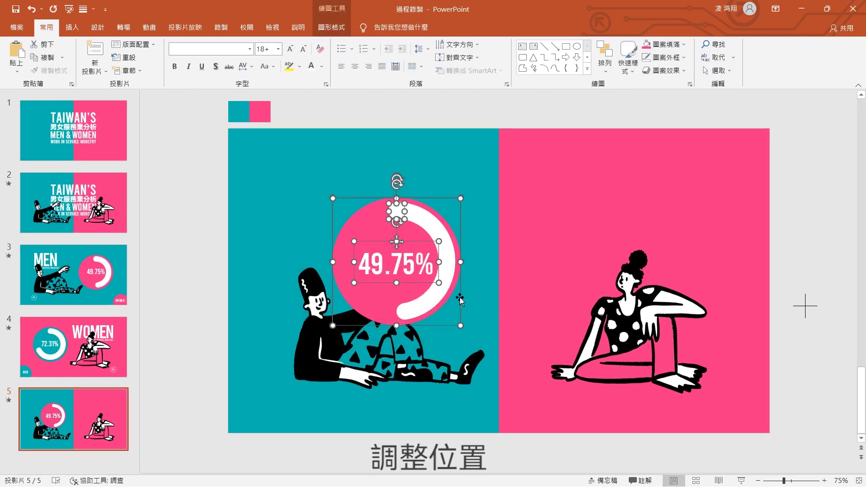
mouse_move(461, 294)
mouse_down()
mouse_move(462, 273)
mouse_move(478, 273)
mouse_up()
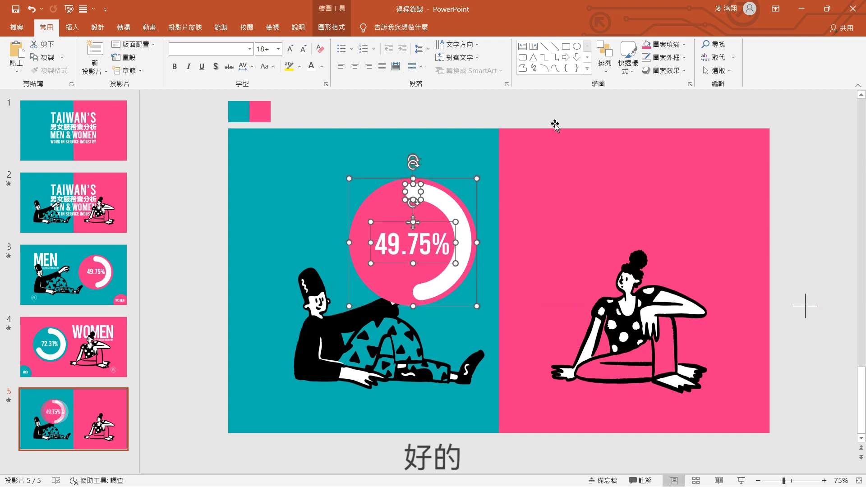
drag(423, 181, 595, 181)
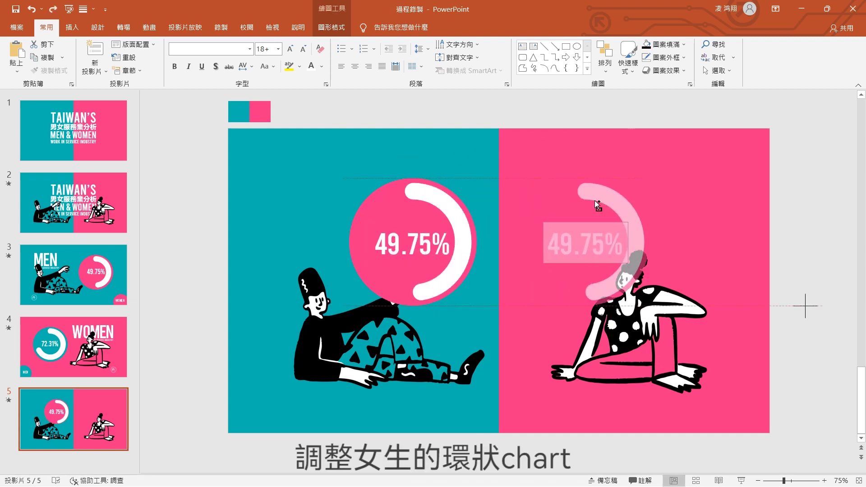
- Give the copied ring a teal outline and lengthen its white arc
click(805, 307)
click(633, 200)
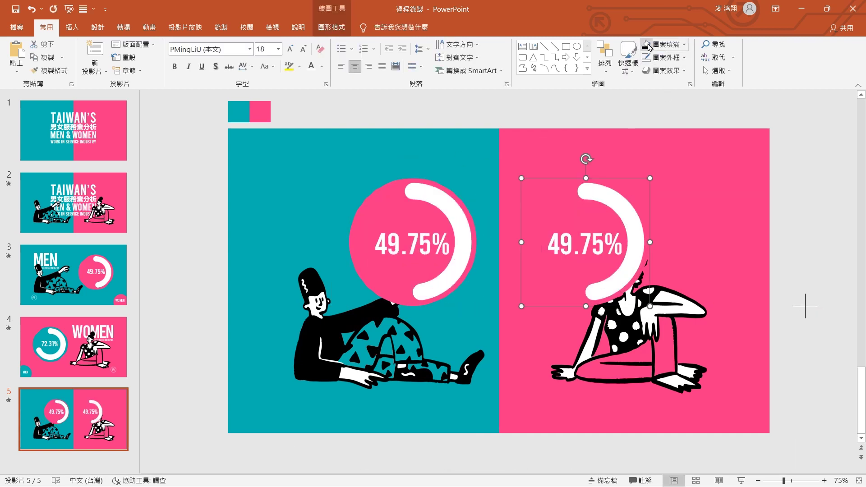
click(683, 57)
click(649, 146)
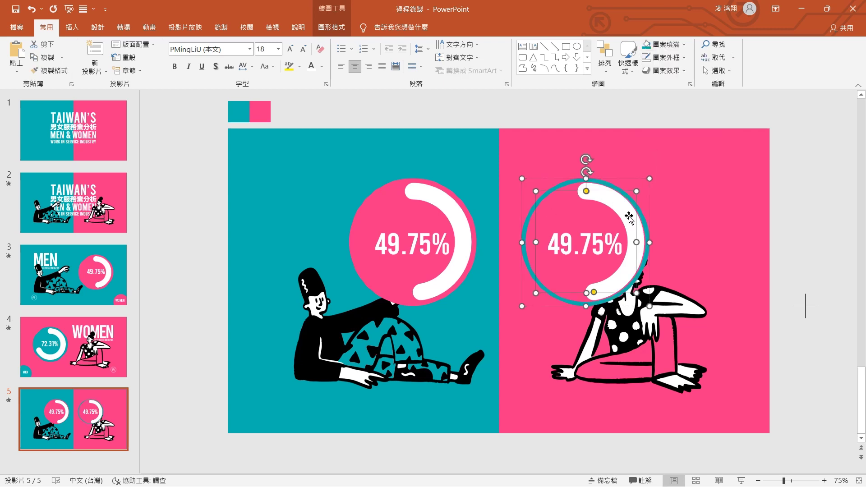
mouse_move(593, 293)
mouse_down()
mouse_move(534, 253)
mouse_move(544, 279)
mouse_move(543, 271)
mouse_up()
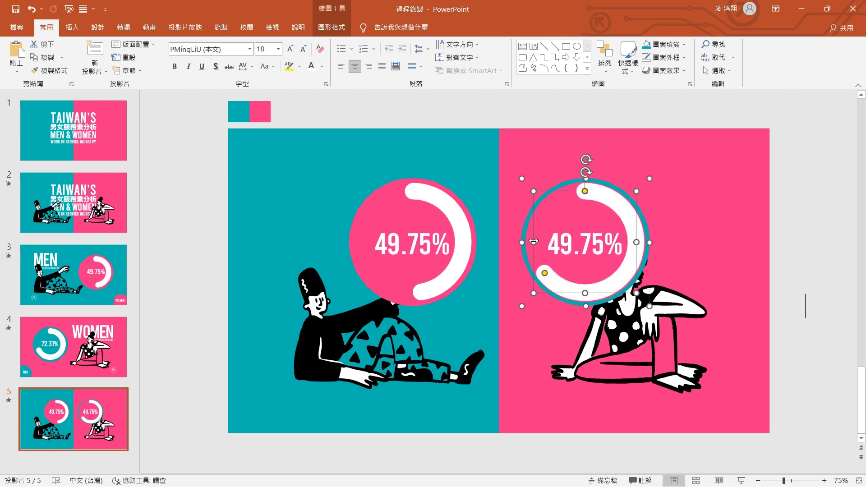
- Change the copied label to 72.31% and fill the right-hand donut teal
click(554, 246)
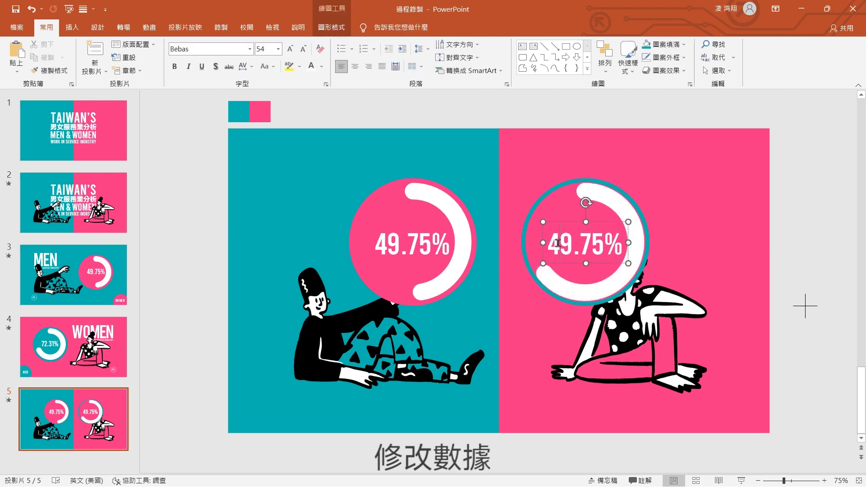
drag(548, 244, 600, 246)
text(72.31)
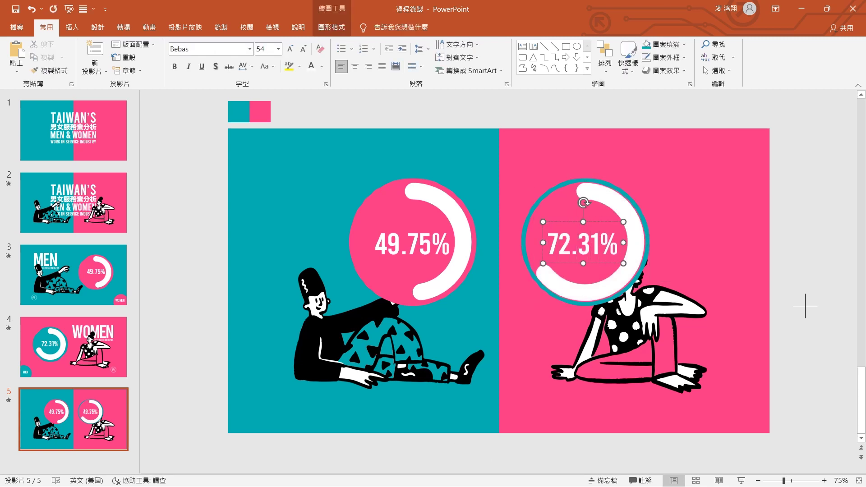
click(728, 246)
click(556, 206)
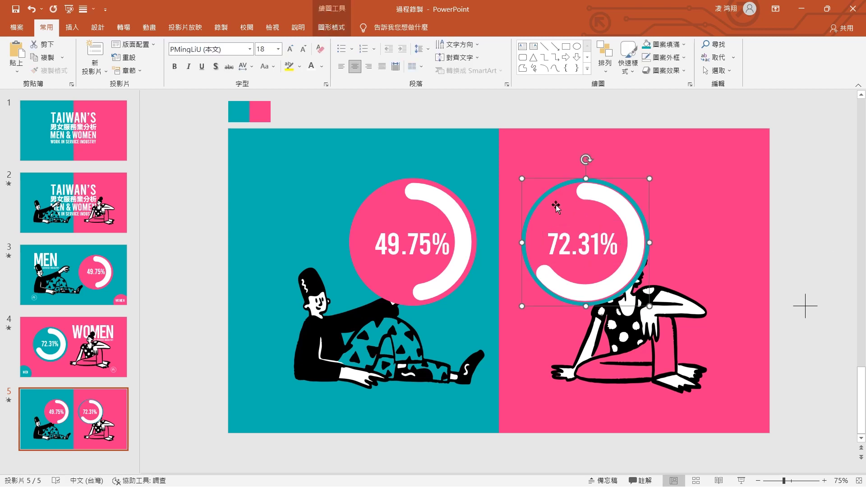
click(648, 45)
click(793, 145)
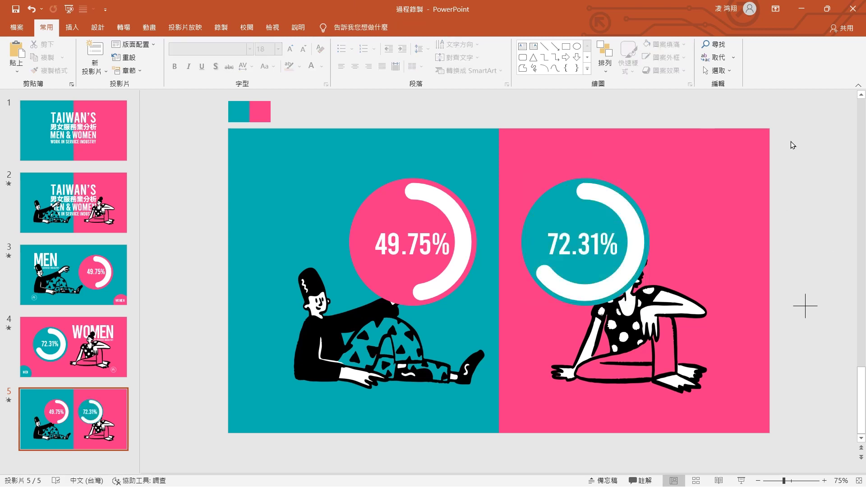
- Bring both illustrations to the front and nudge them toward the centre
click(654, 374)
shift+click(367, 361)
right_click(366, 361)
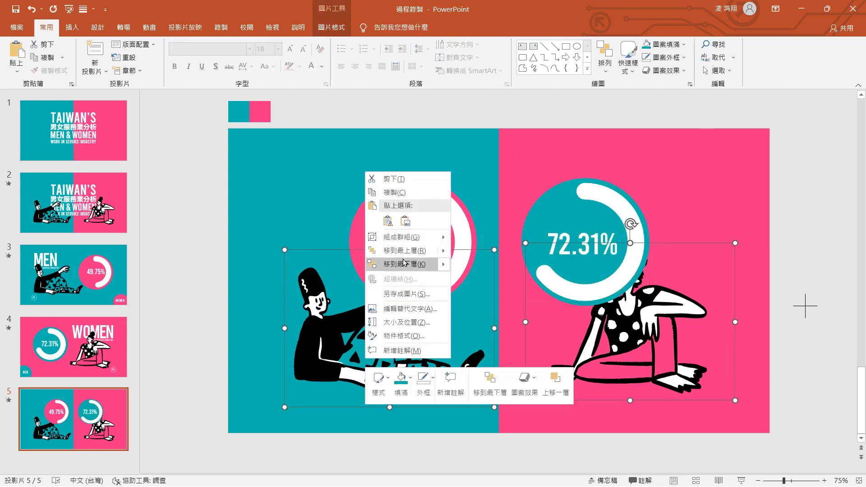
click(436, 254)
click(395, 367)
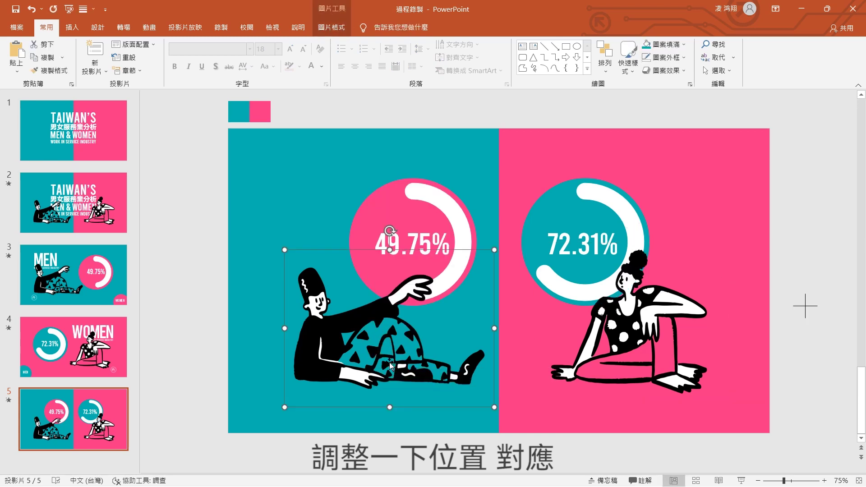
drag(391, 366, 400, 367)
drag(611, 366, 601, 366)
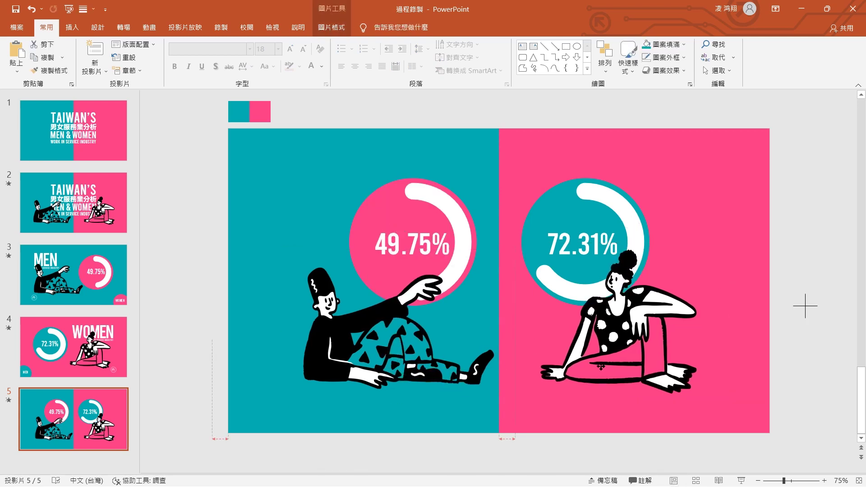
click(804, 308)
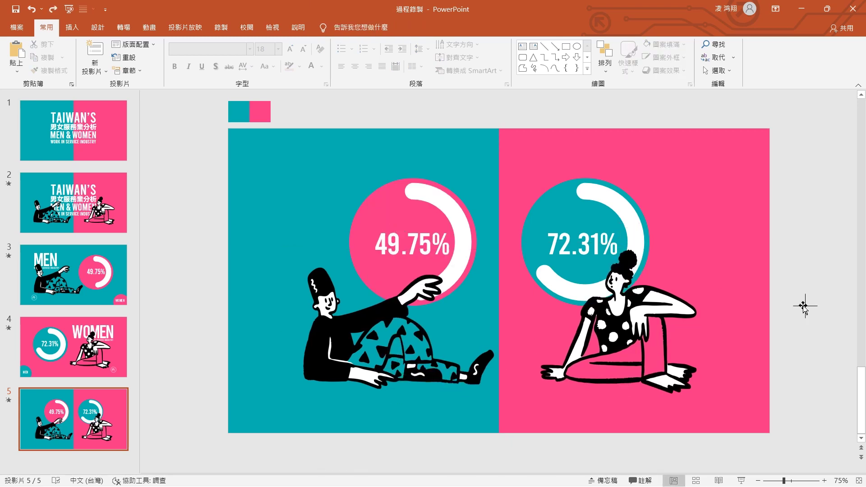
- Copy the pink home icon from the WOMEN slide onto slide 5
click(110, 365)
click(735, 397)
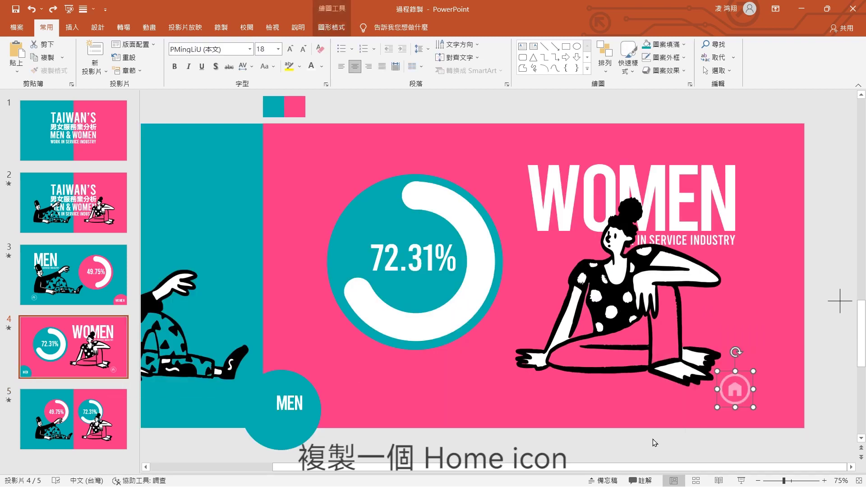
click(104, 420)
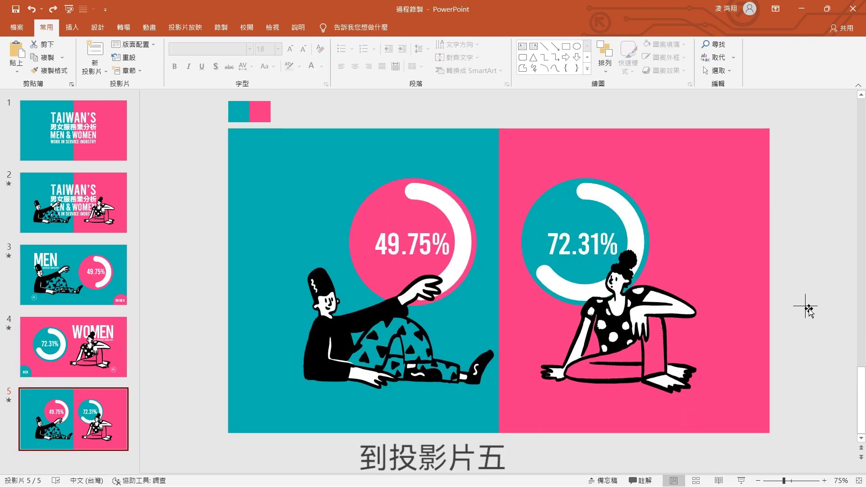
key(ctrl+v)
key(Tab)
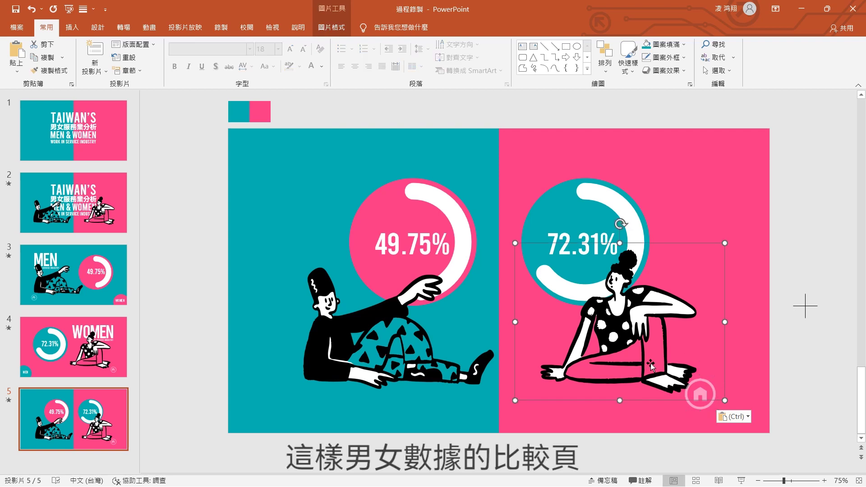
click(774, 368)
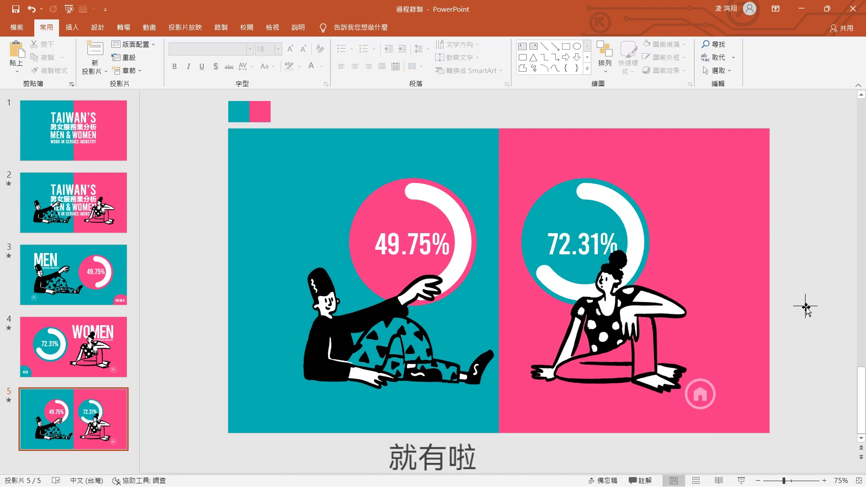
- Add a 28-pt COMPARE text box on the MEN slide, coloured like the home icon, beside it
click(111, 289)
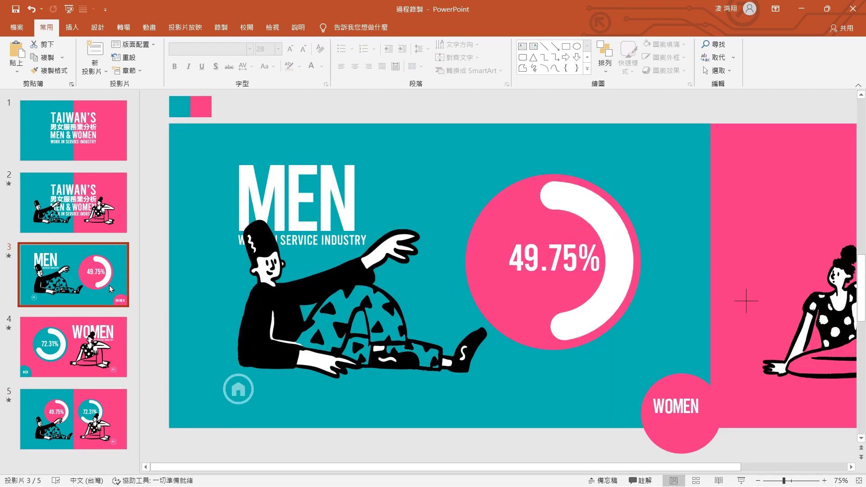
click(521, 50)
click(413, 118)
text(compare)
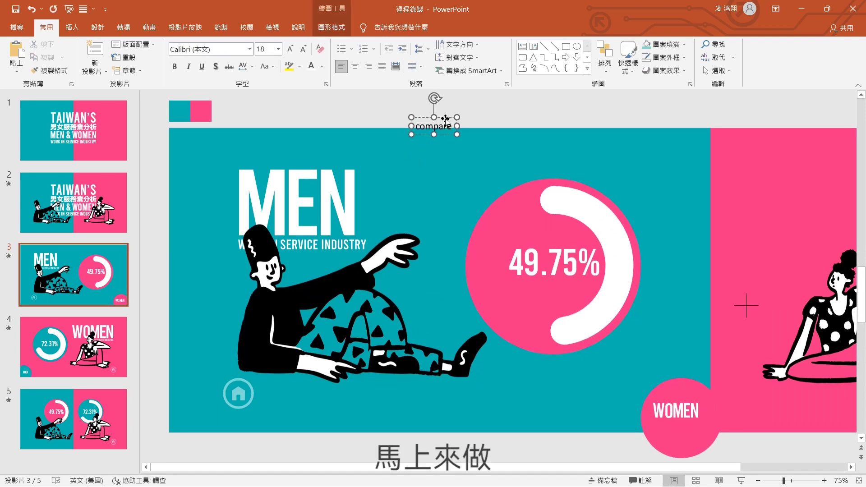
click(446, 121)
drag(431, 127, 435, 285)
click(322, 67)
click(348, 199)
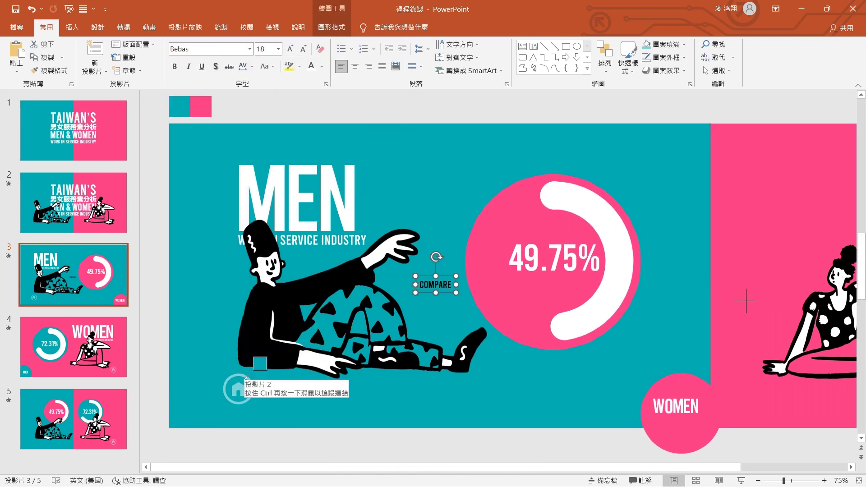
click(238, 386)
click(291, 49)
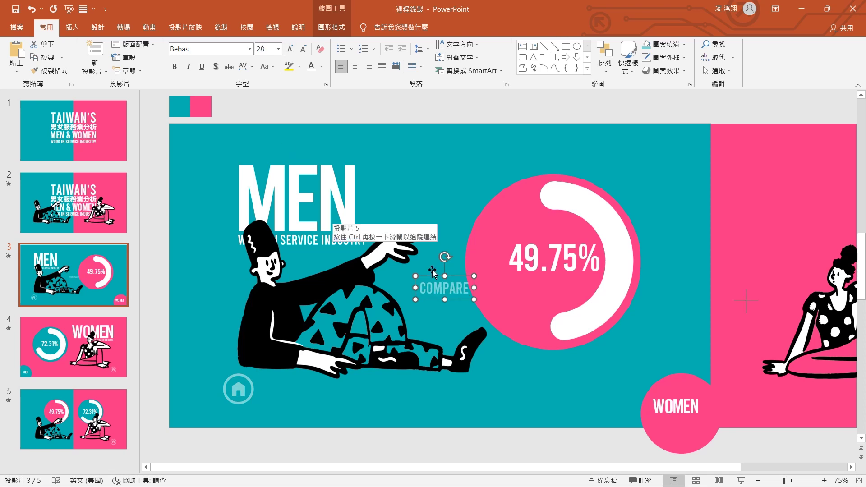
drag(440, 287, 296, 378)
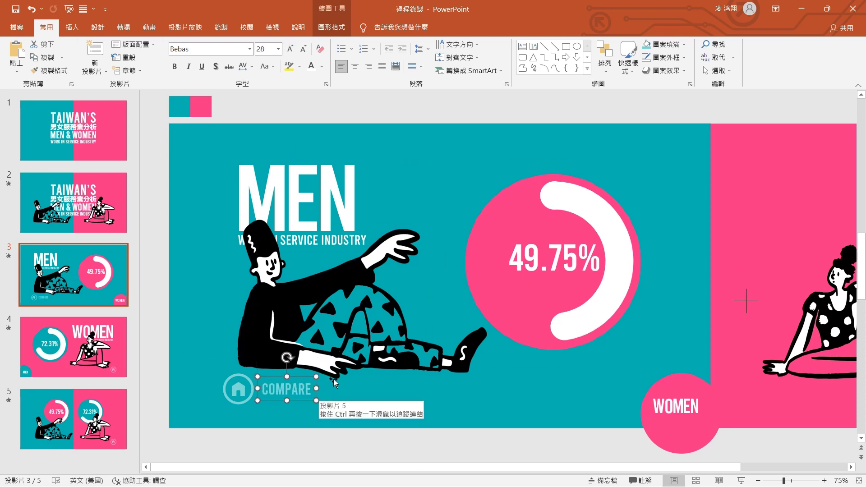
- Hyperlink the COMPARE text to slide 5
click(71, 28)
click(407, 71)
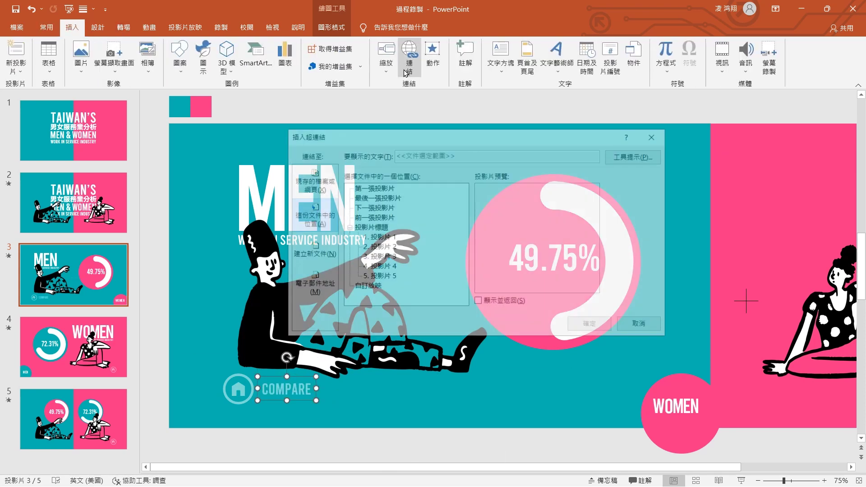
click(381, 277)
click(575, 326)
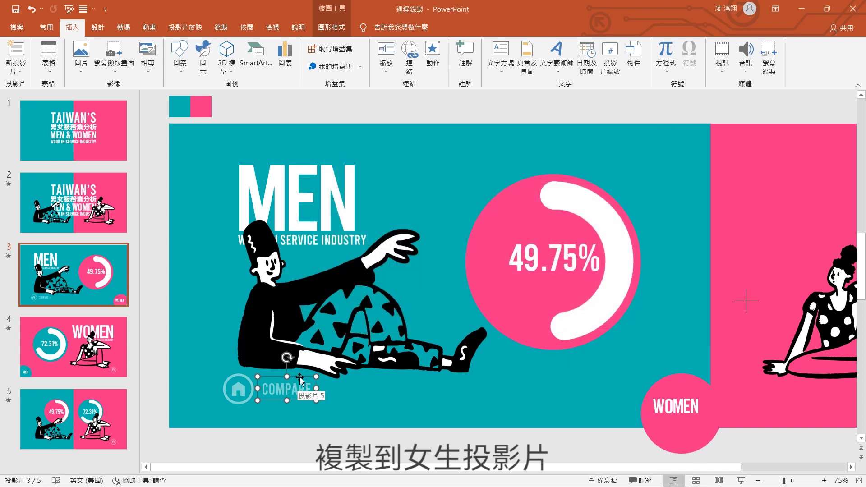
- Paste COMPARE onto the WOMEN slide beside the home icon and recolour it pink
click(109, 354)
key(ctrl+v)
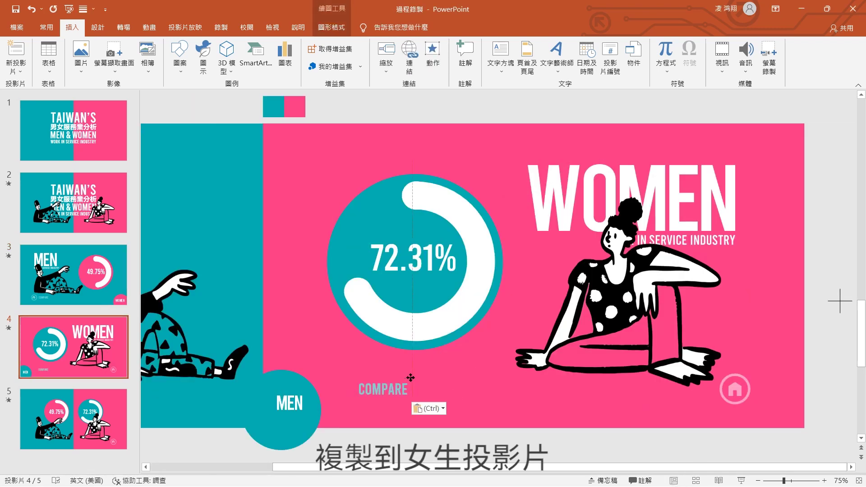
drag(701, 416, 702, 416)
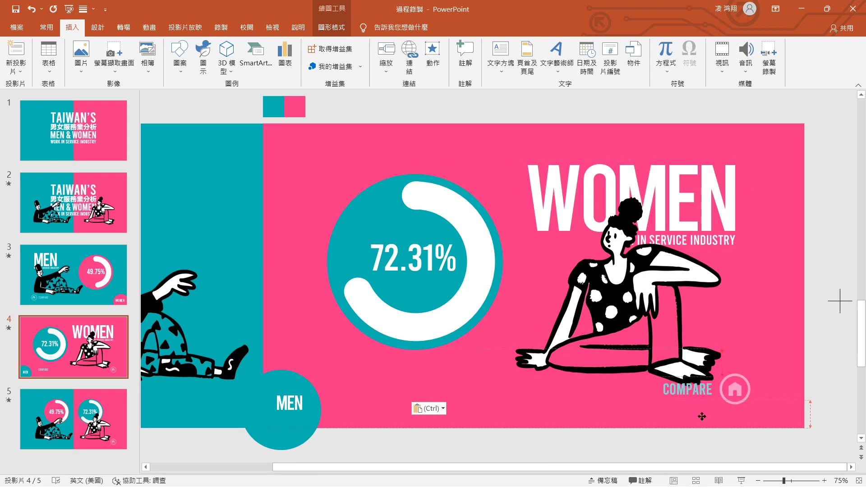
click(47, 27)
click(322, 66)
click(327, 228)
click(737, 388)
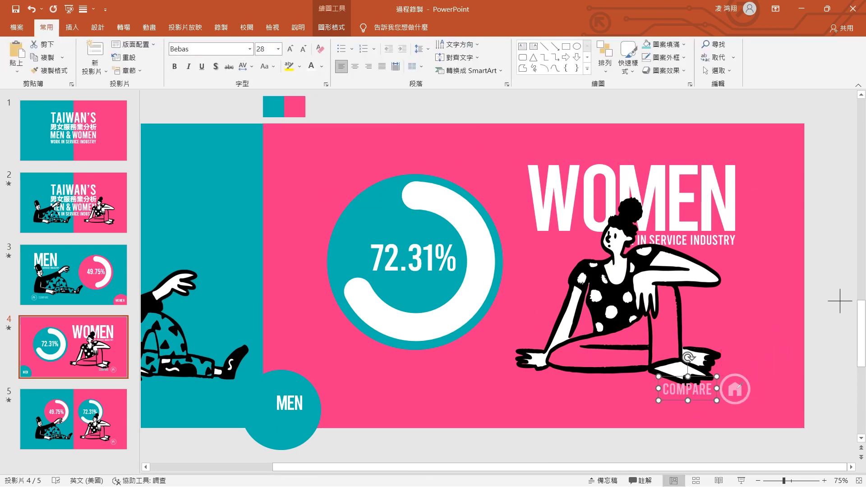
key(Tab)
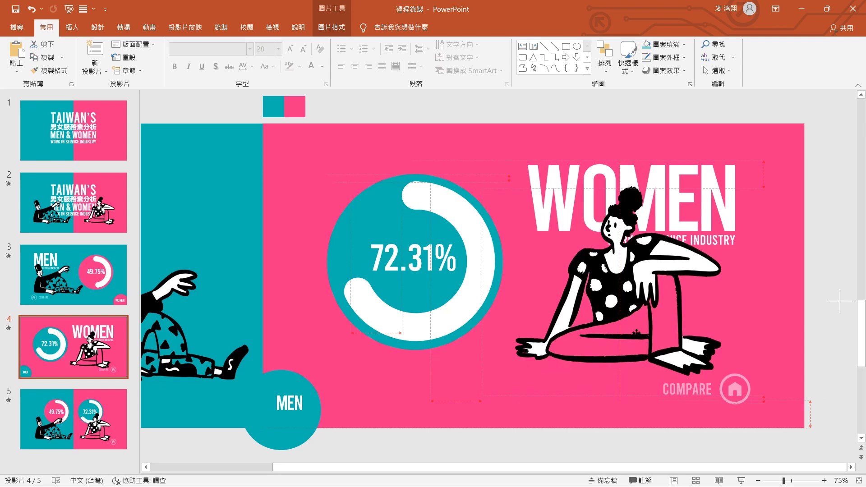
click(820, 355)
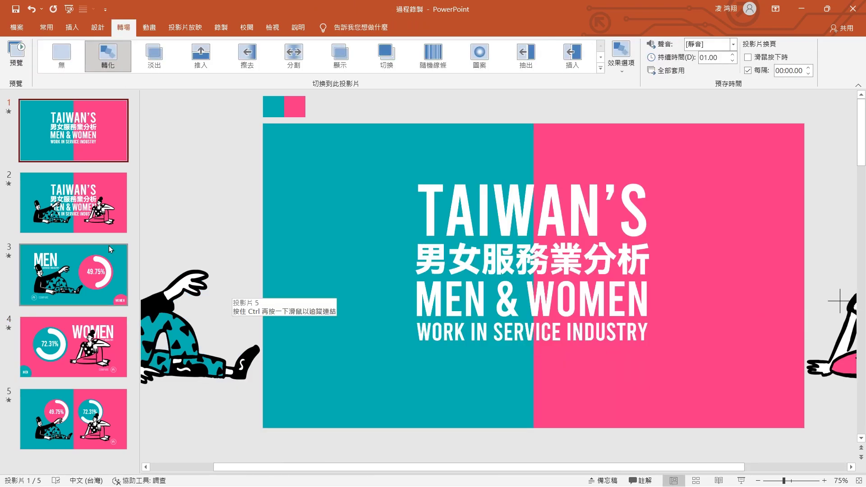
- Link the WOMEN circle on the MEN slide to slide 4
click(79, 272)
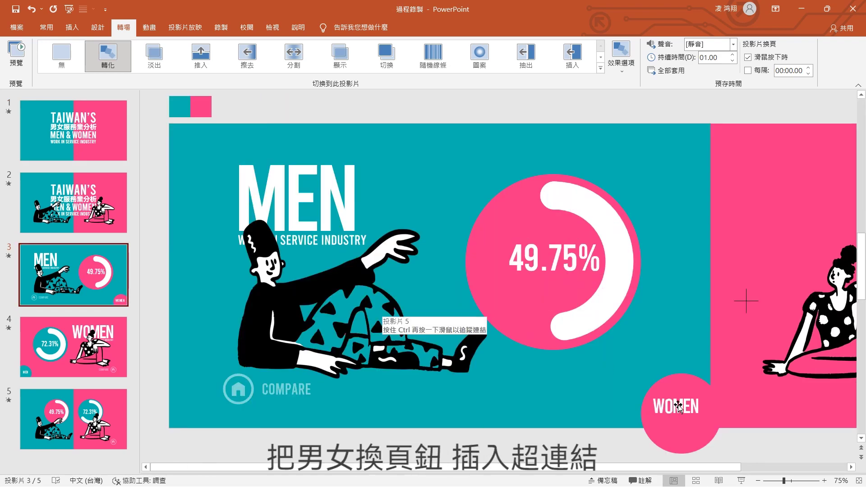
click(681, 389)
click(73, 27)
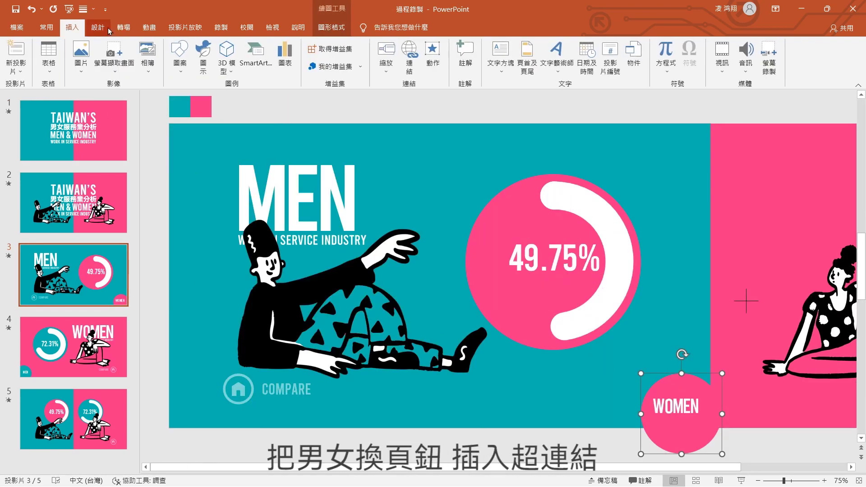
click(410, 68)
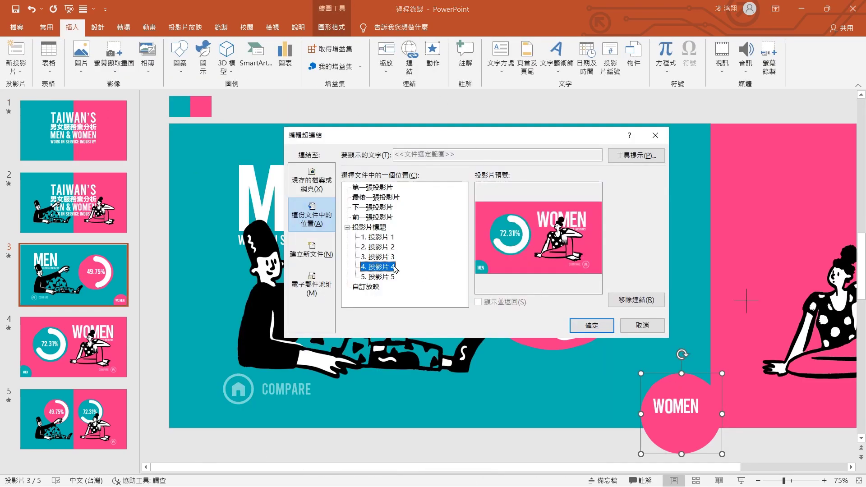
click(591, 325)
- Link the MEN circle on the WOMEN slide to slide 3
ctrl+click(679, 406)
click(293, 369)
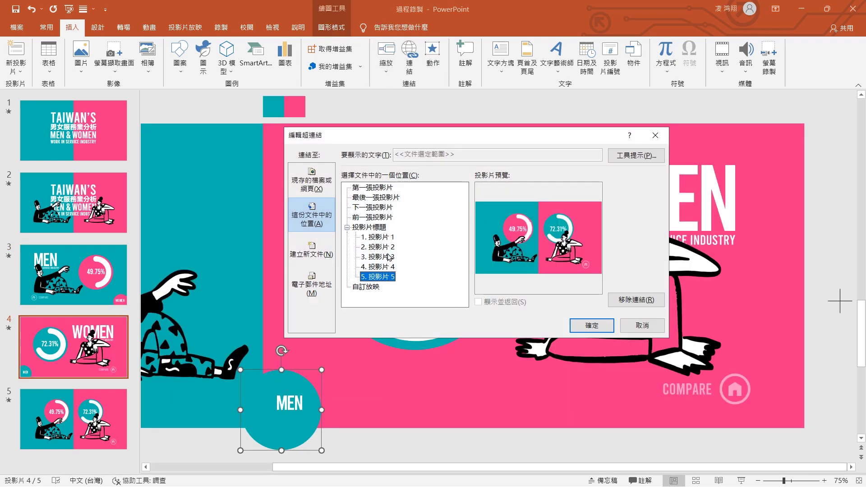
click(389, 257)
click(592, 326)
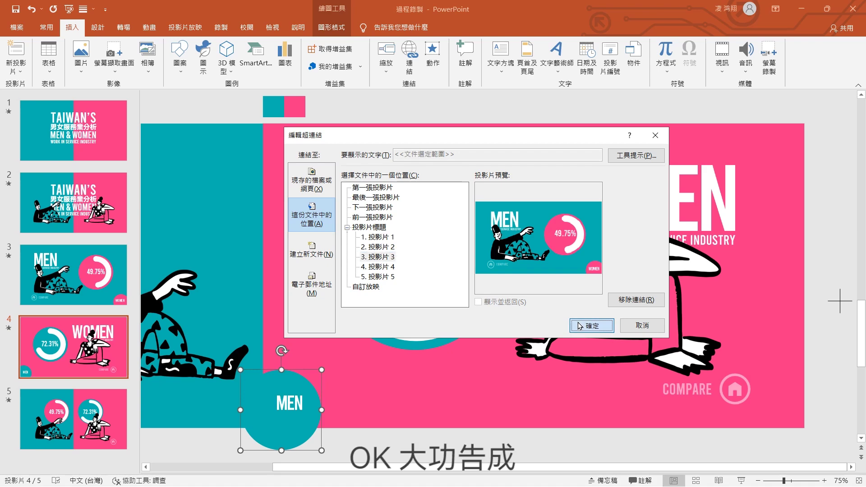
ctrl+click(735, 389)
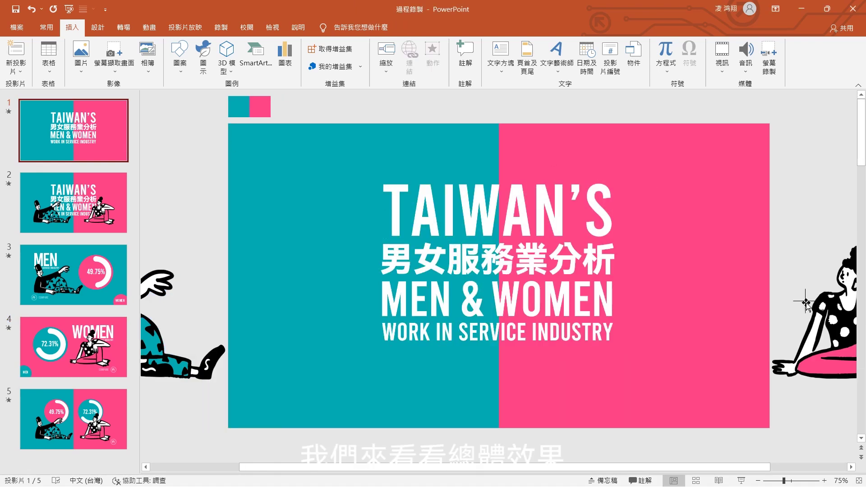
- Run the slideshow, testing the illustration, MEN, WOMEN, COMPARE and home links
click(740, 481)
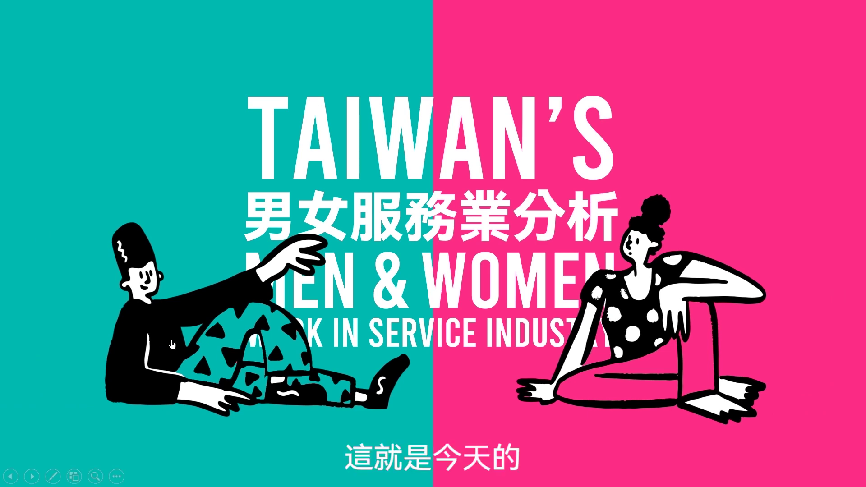
click(172, 340)
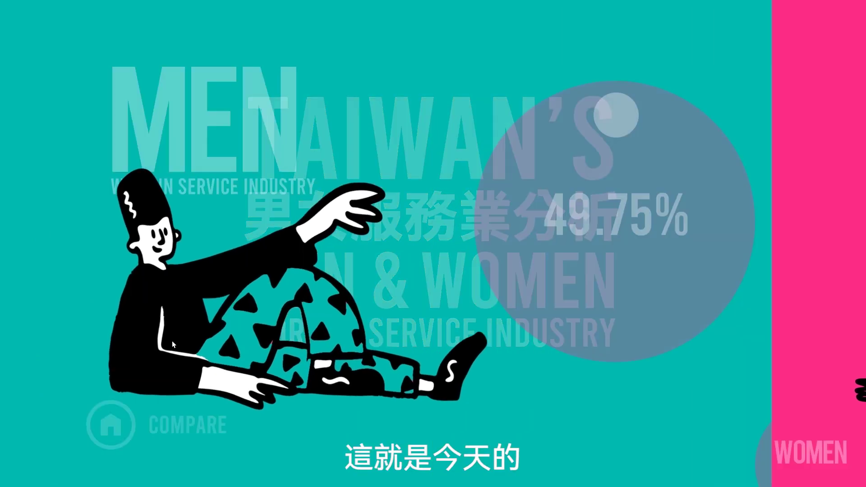
click(111, 421)
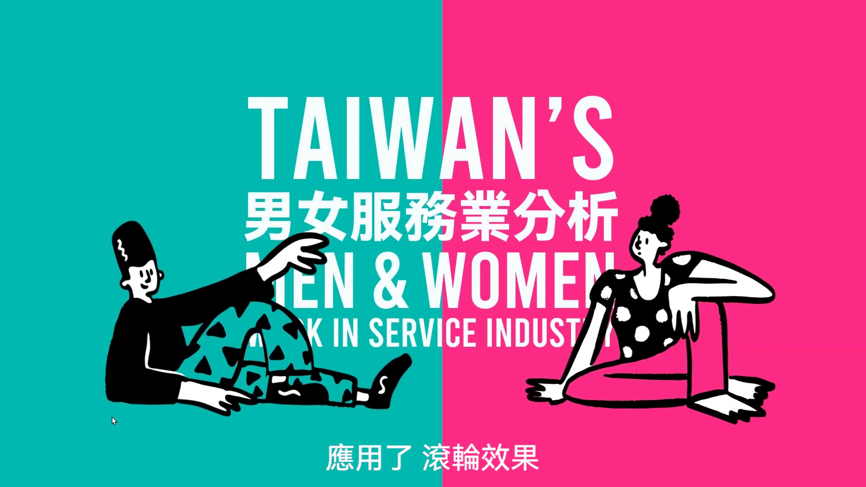
click(625, 346)
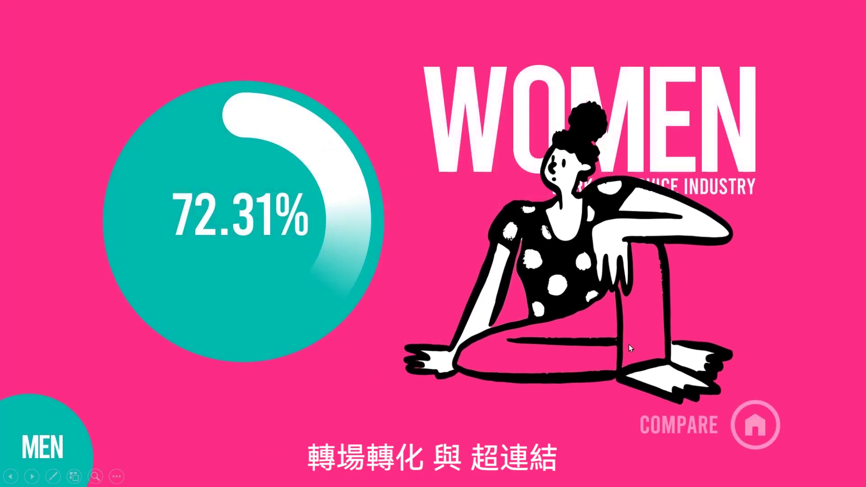
click(45, 410)
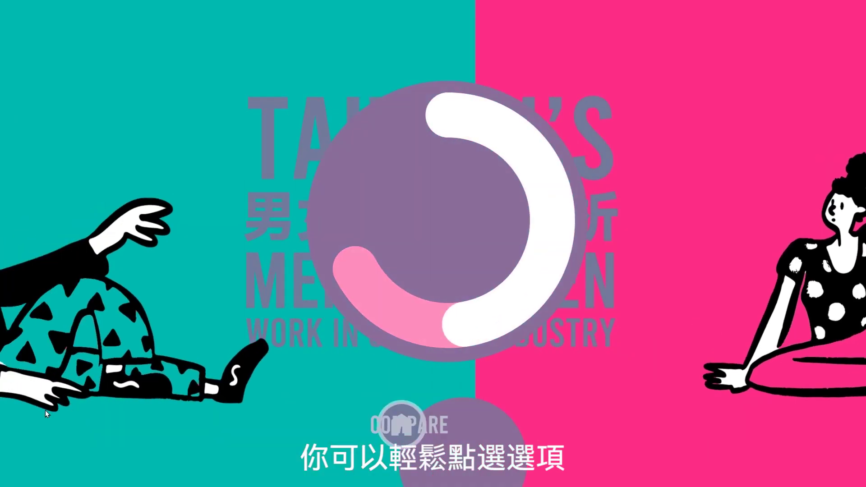
click(811, 421)
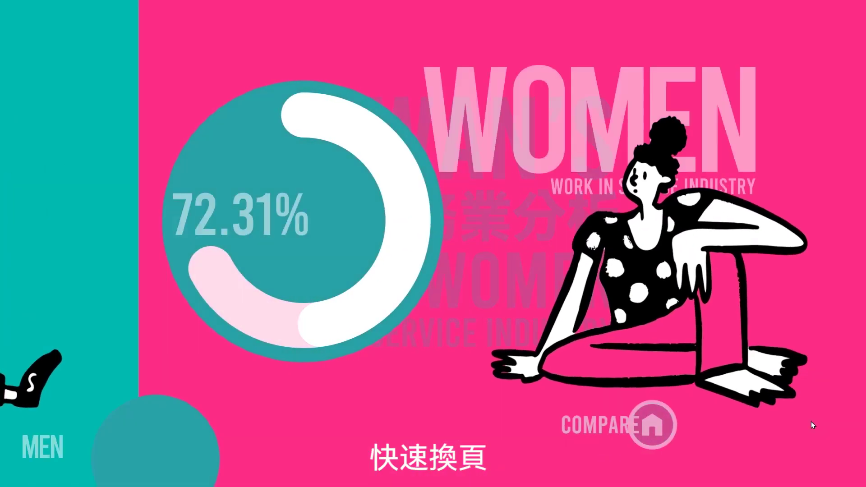
click(754, 423)
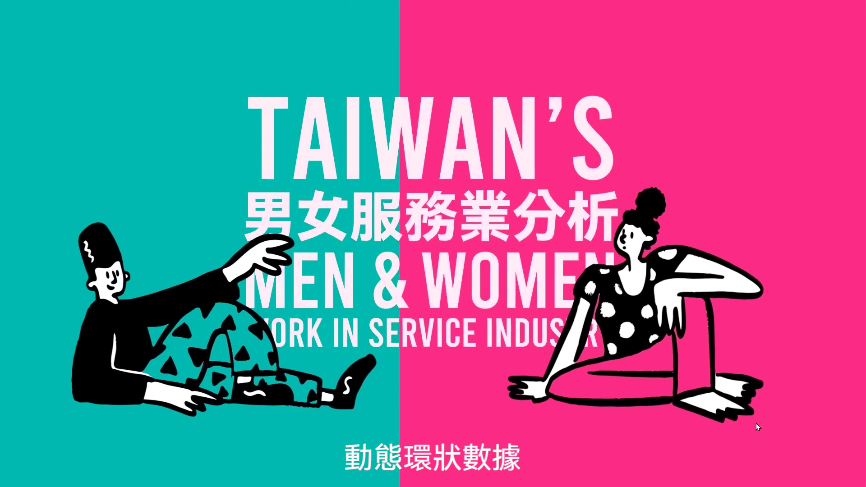
click(262, 323)
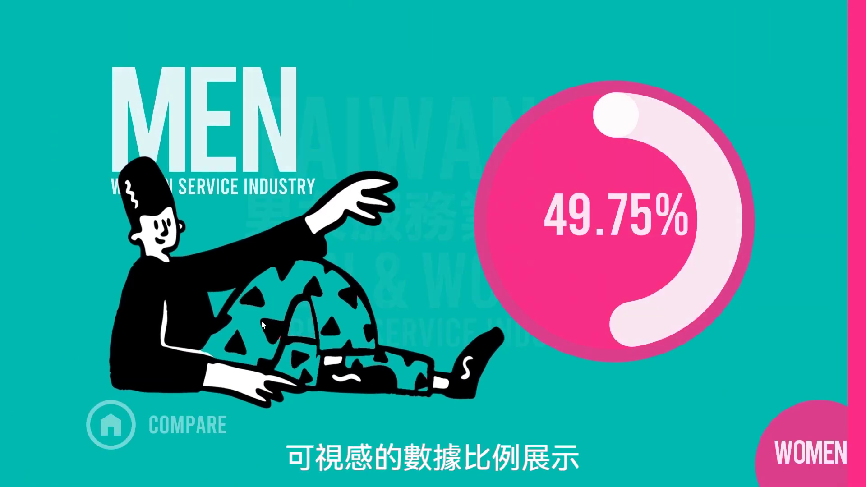
click(216, 420)
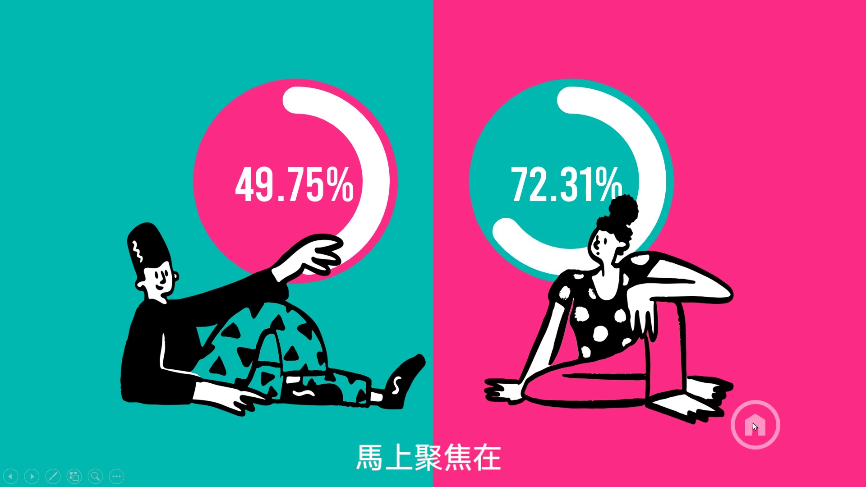
click(754, 424)
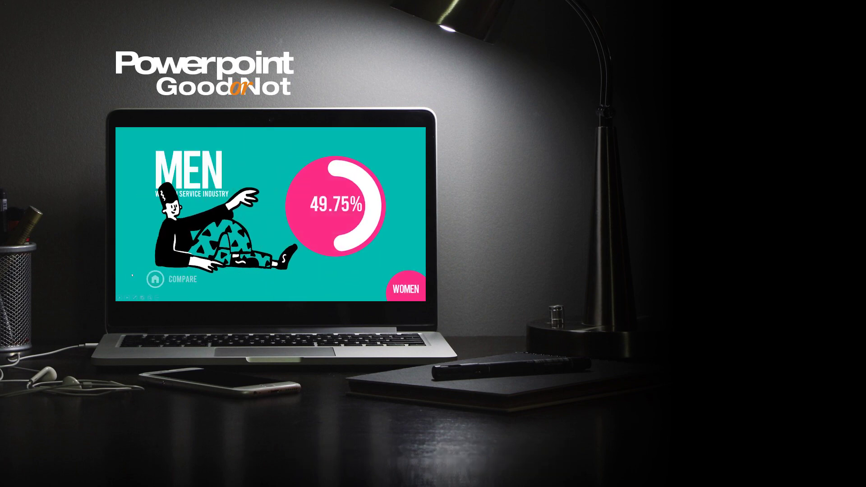
- Follow the WOMEN circle link to the 72.31% WOMEN slide
click(399, 279)
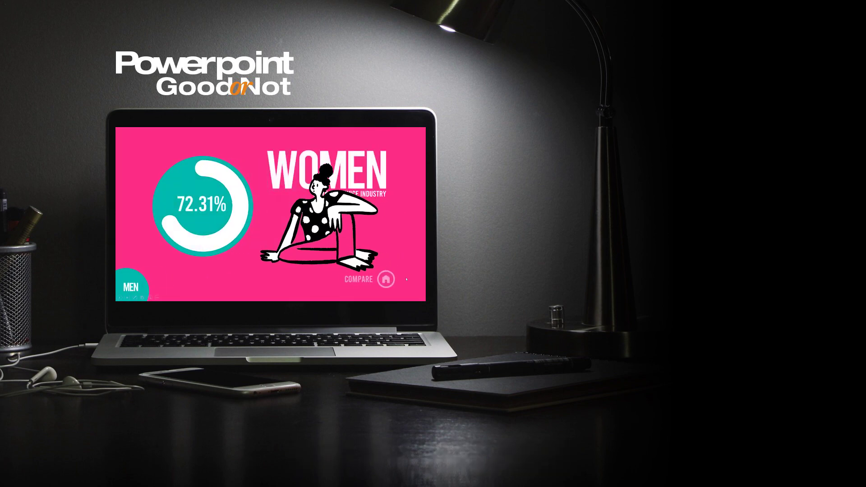